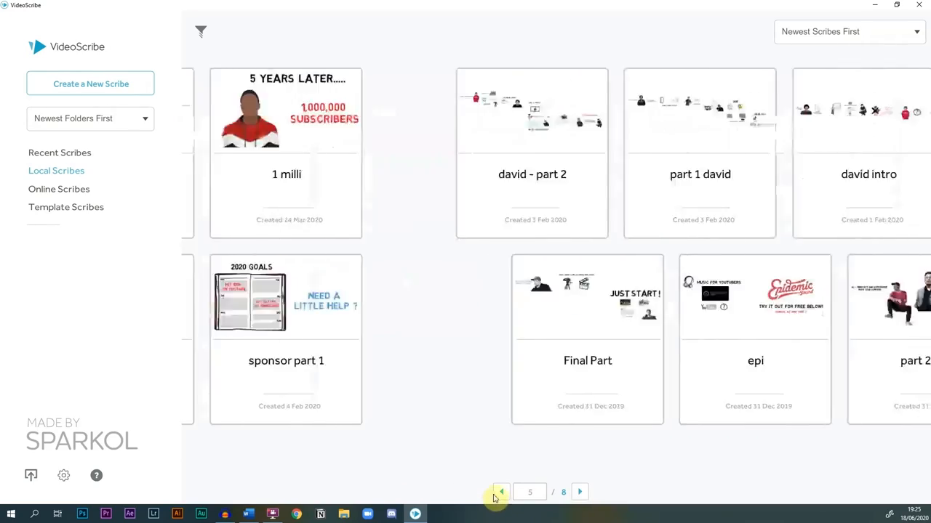
Step: Create a new blank scribe and save it in the All Scribes folder
click(500, 493)
click(501, 493)
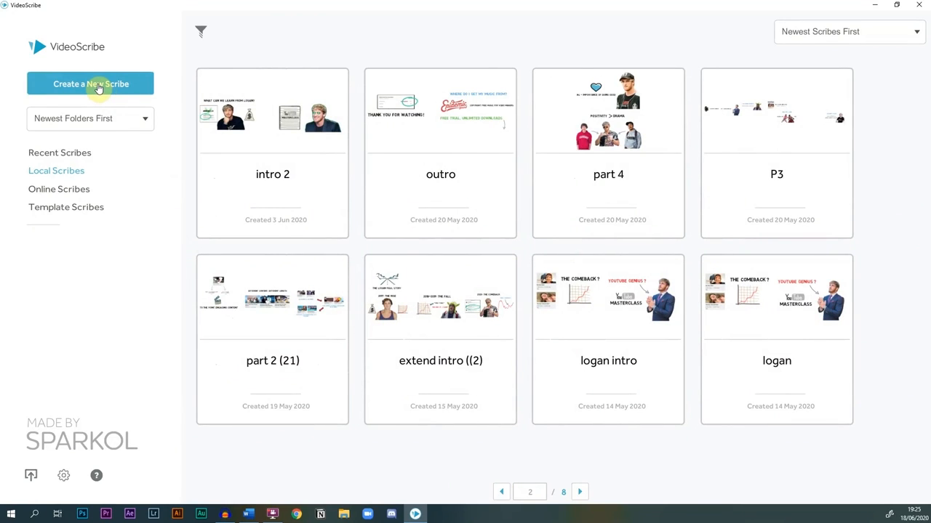
click(98, 84)
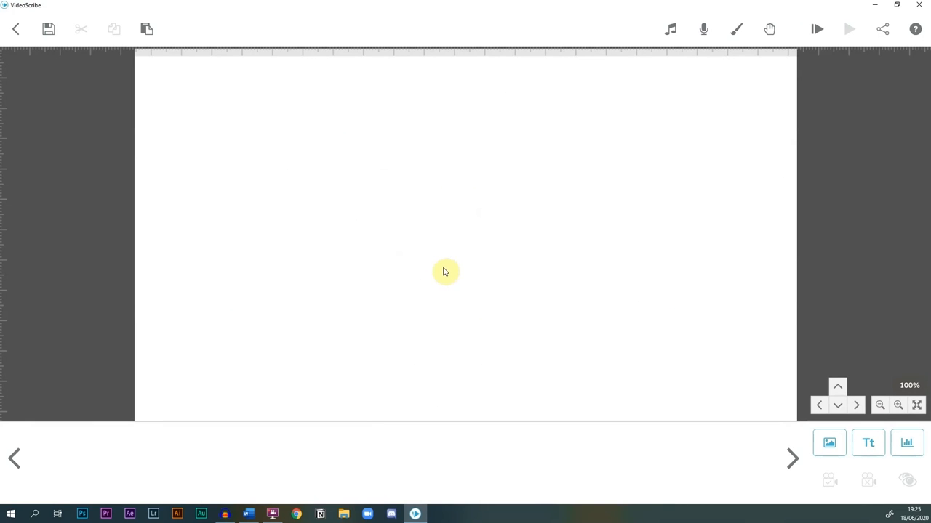
click(48, 28)
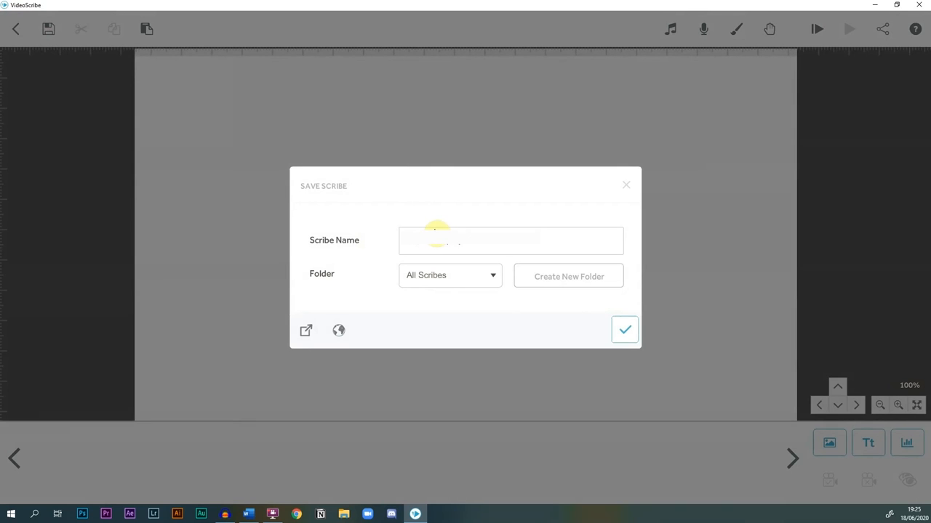
click(619, 333)
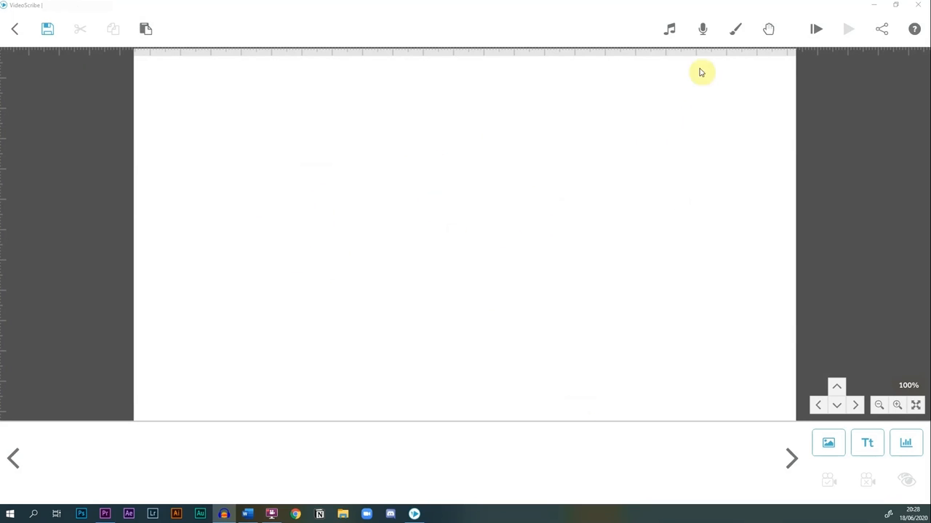
Step: Set the scribe's background to the light grey texture with fine horizontal lines, without a vignette
click(734, 30)
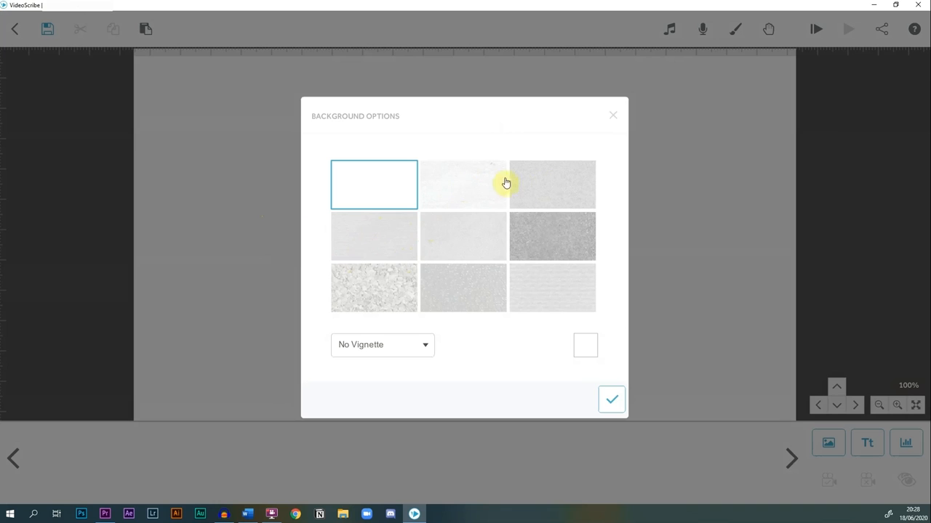
click(535, 292)
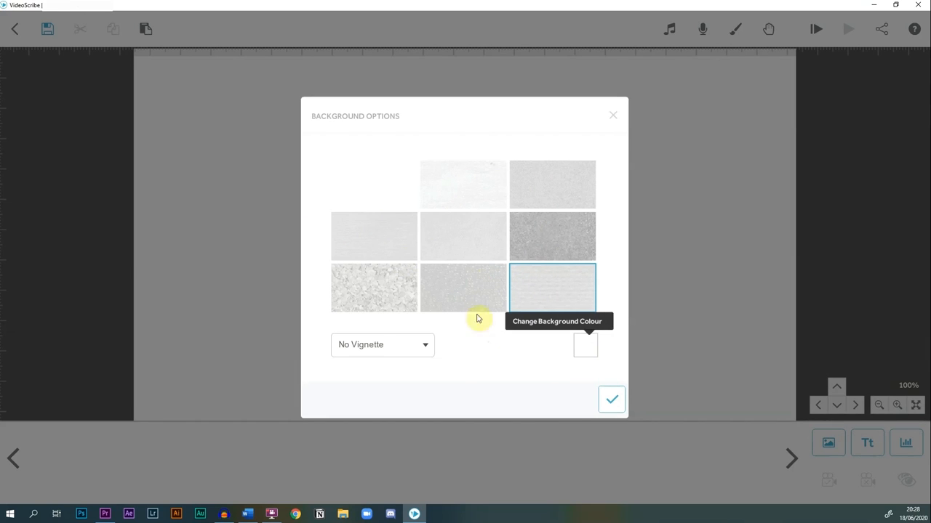
click(612, 400)
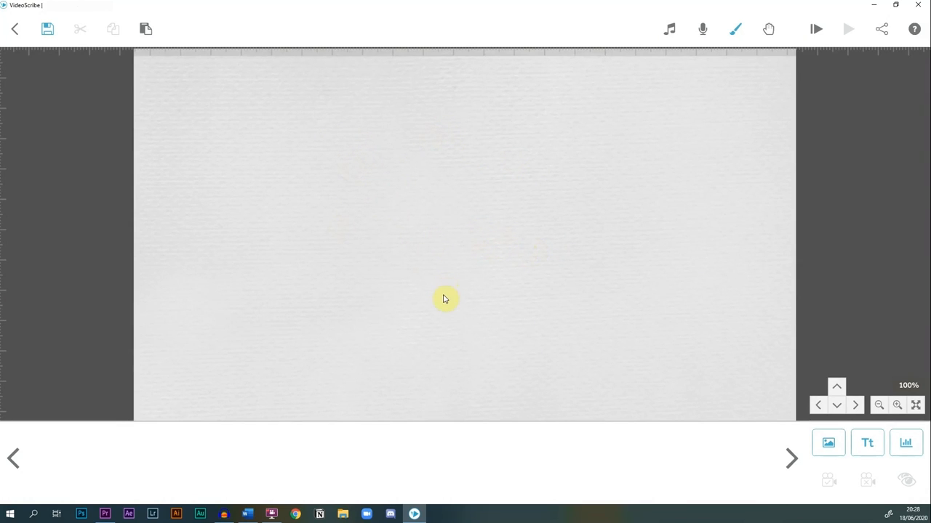
Step: Preview the currently selected drawing hand, the No Hand option and the zip-puller hand among the recently used scribe hands
click(770, 31)
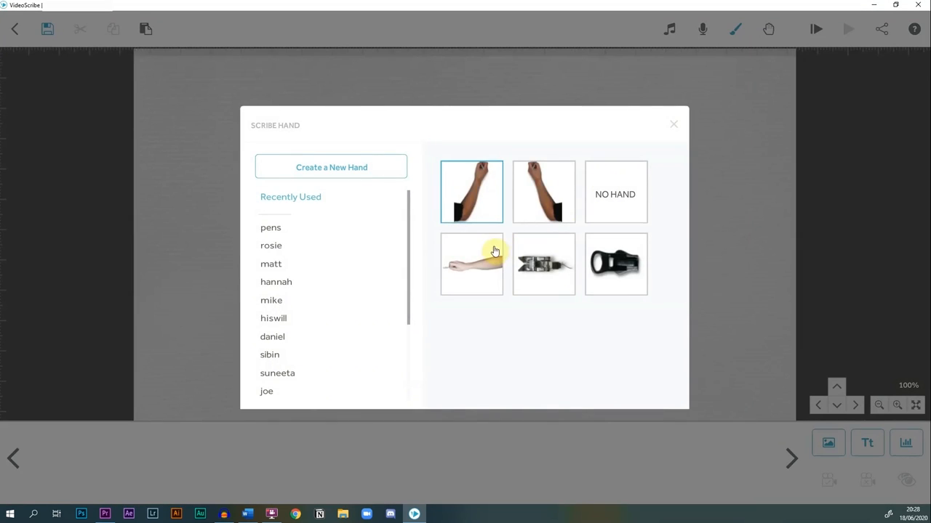
click(484, 196)
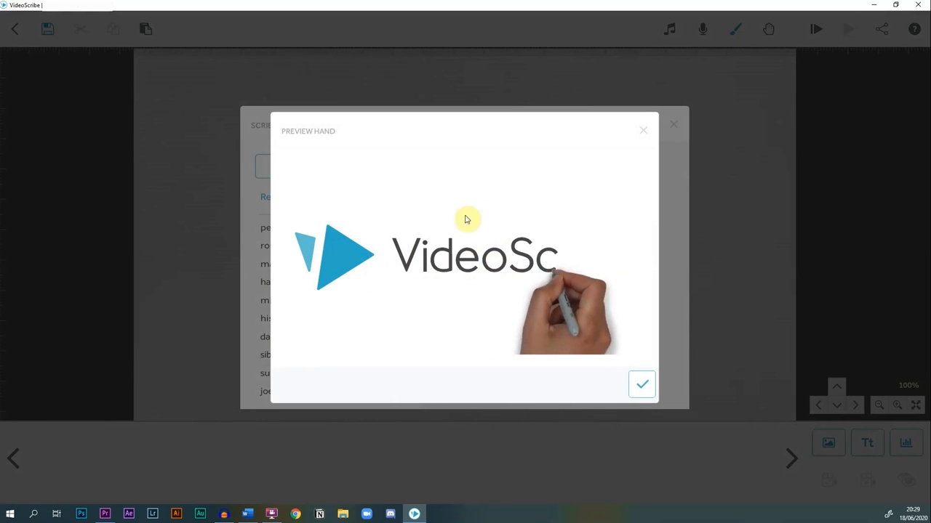
click(643, 134)
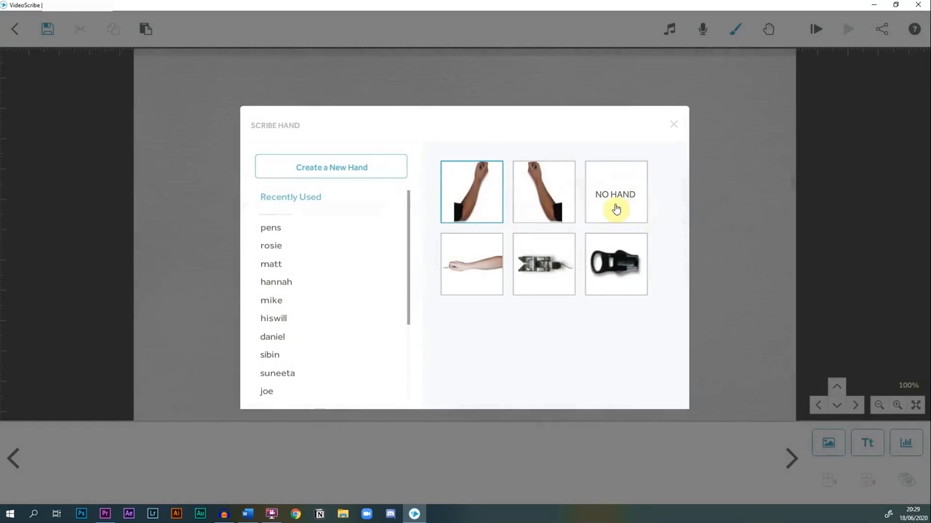
click(609, 205)
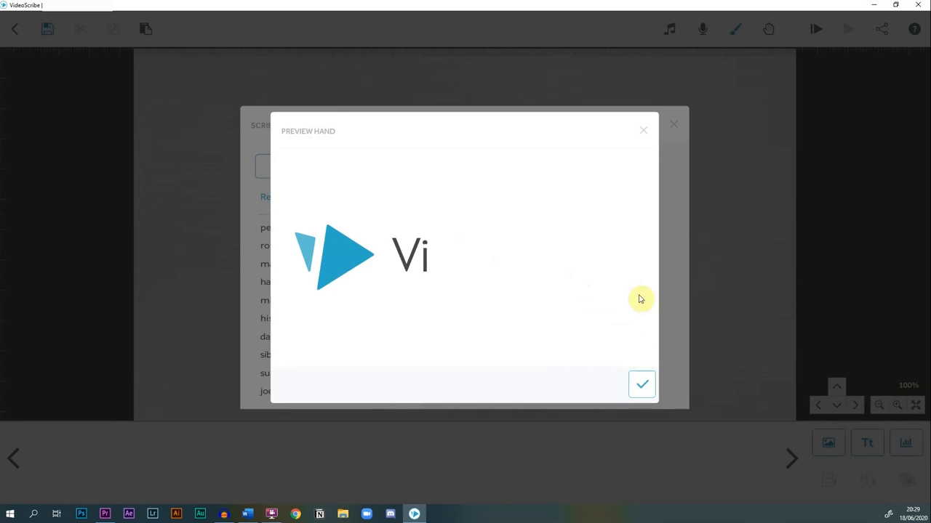
click(643, 130)
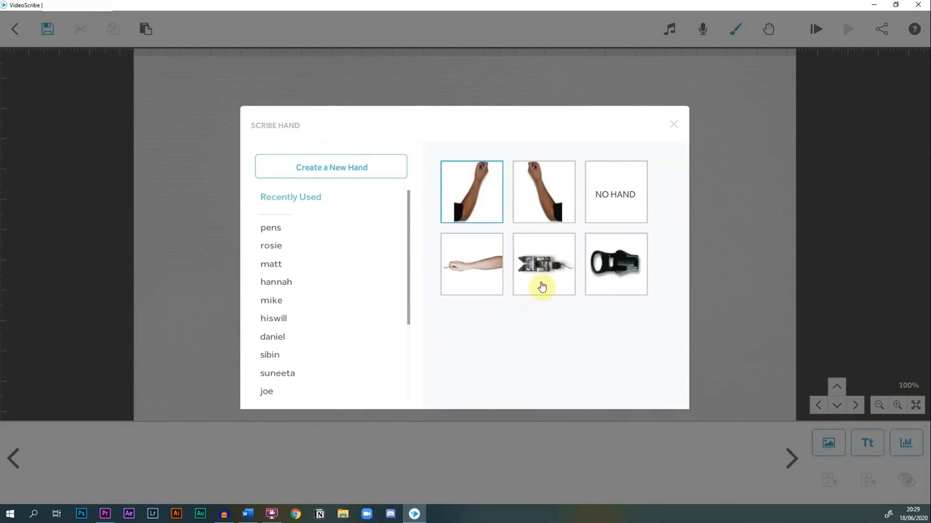
click(609, 273)
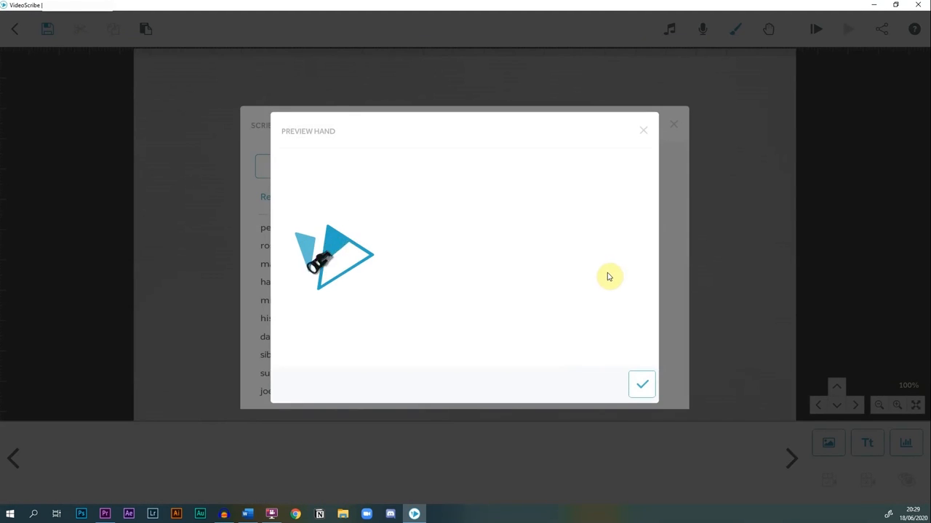
click(644, 131)
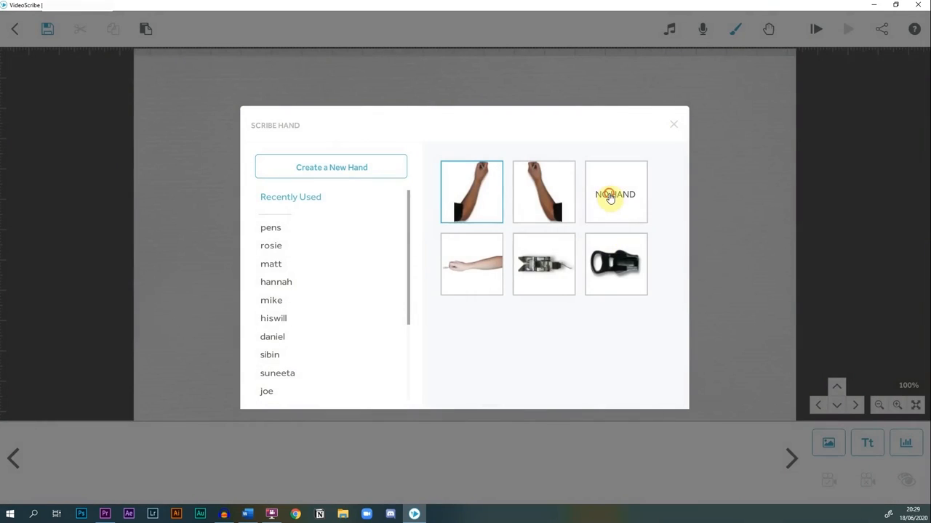
Step: Set the scribe hand to No Hand
click(611, 194)
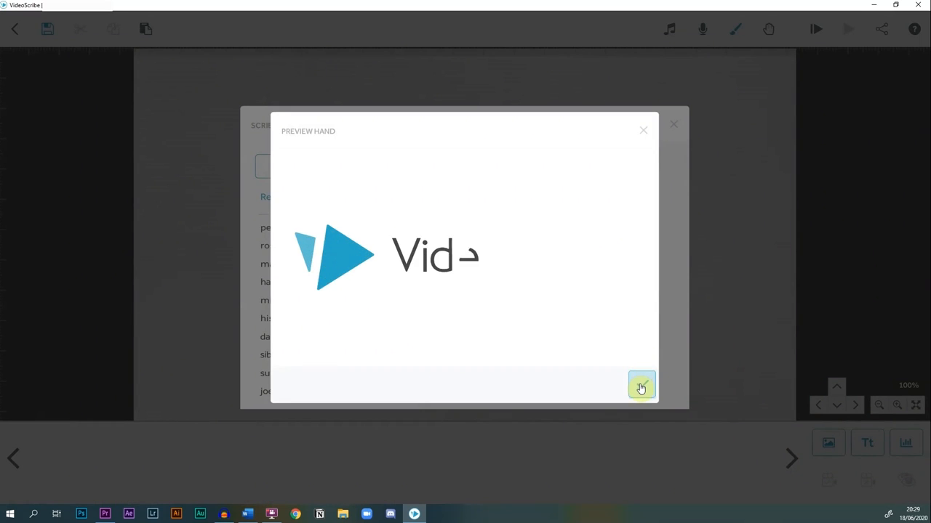
click(641, 389)
click(640, 387)
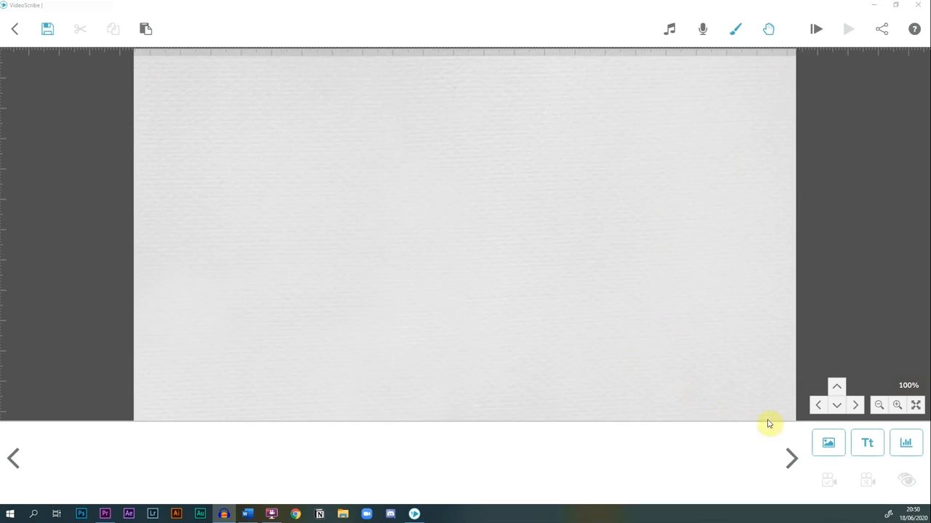
Step: Add the green shamrock image from the Celebration (online) category of the image library to the canvas
click(827, 445)
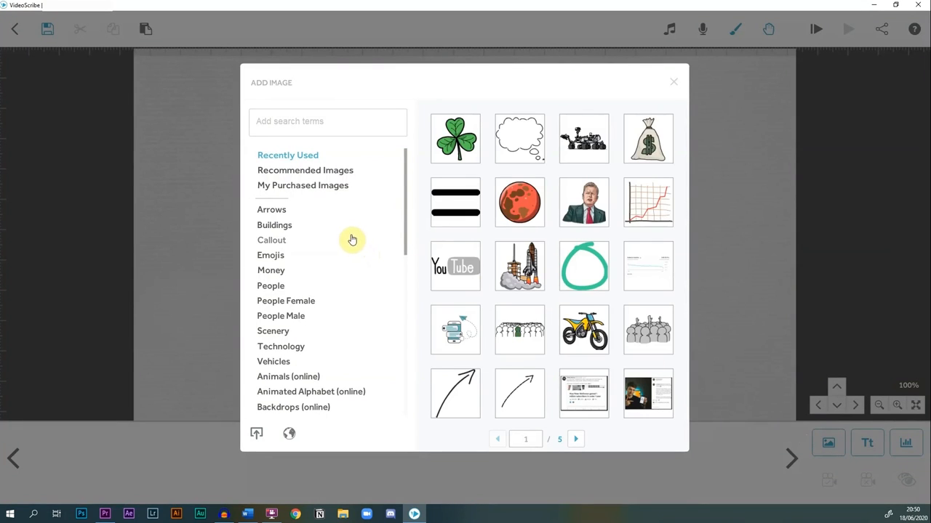
scroll(349, 236, down, 2)
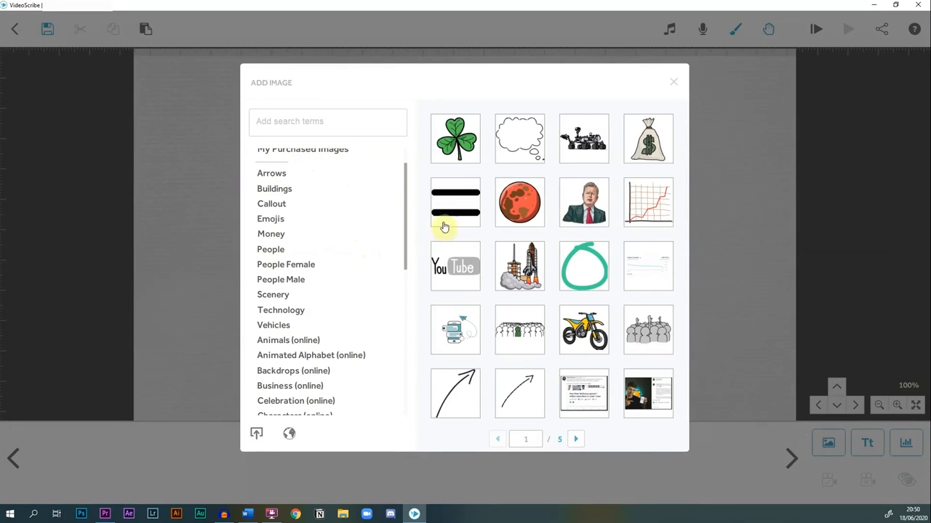
click(574, 440)
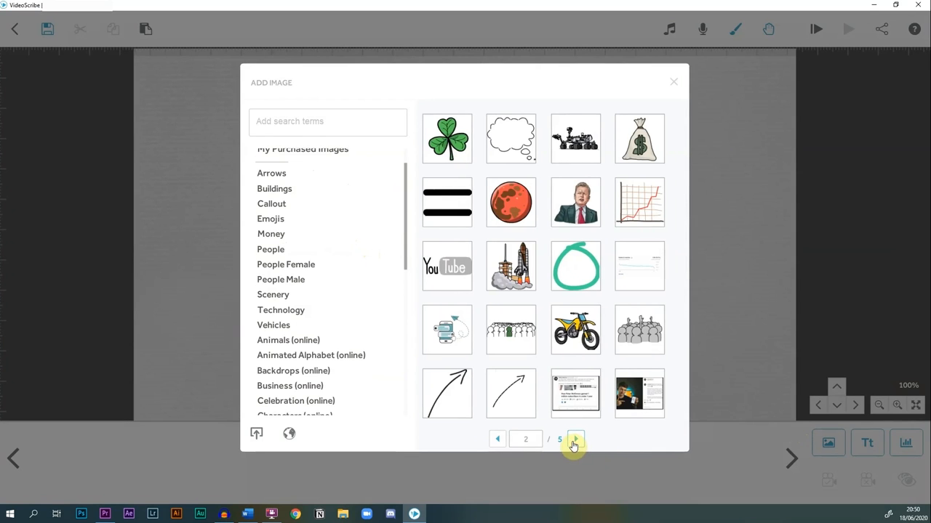
click(575, 441)
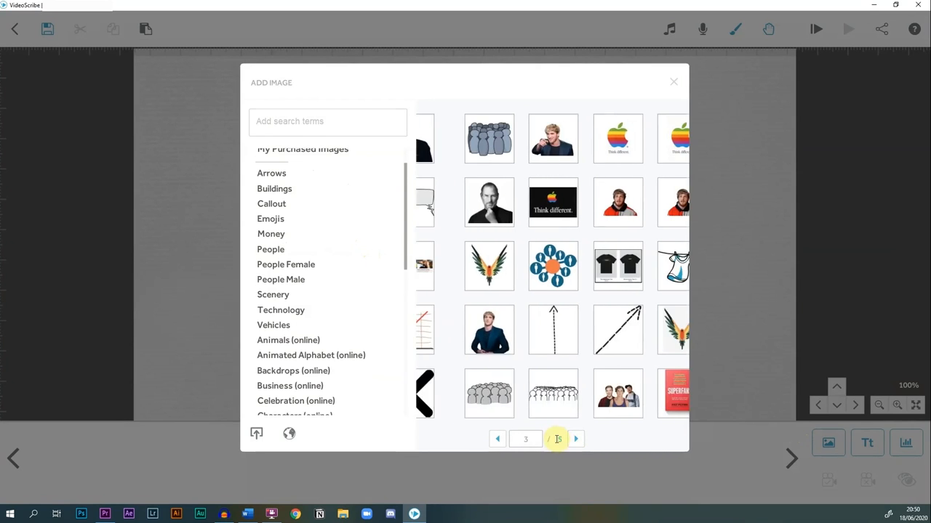
click(500, 440)
click(500, 440)
scroll(289, 210, down, 2)
scroll(290, 210, down, 5)
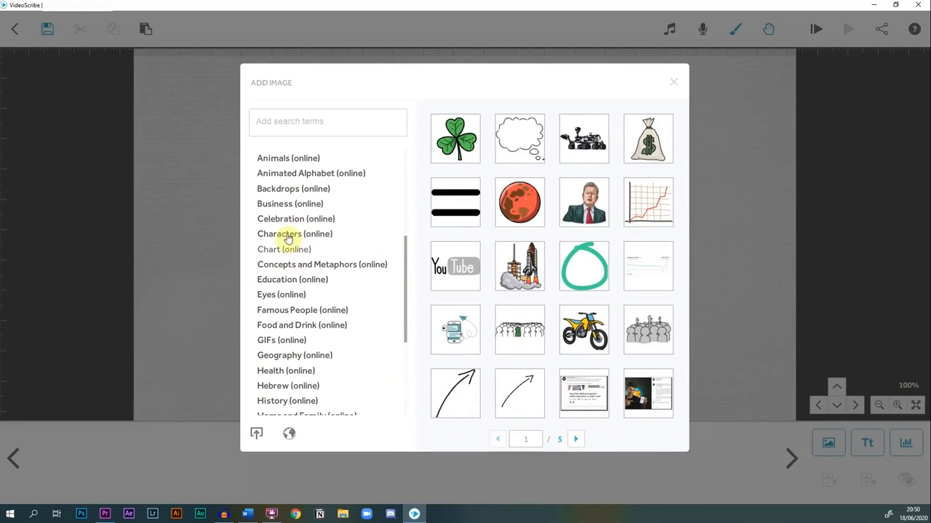
click(282, 224)
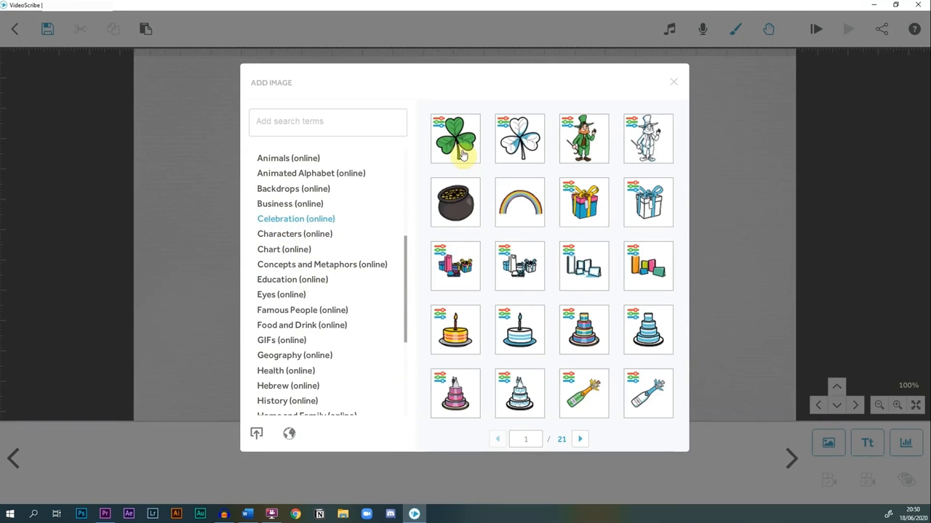
click(455, 142)
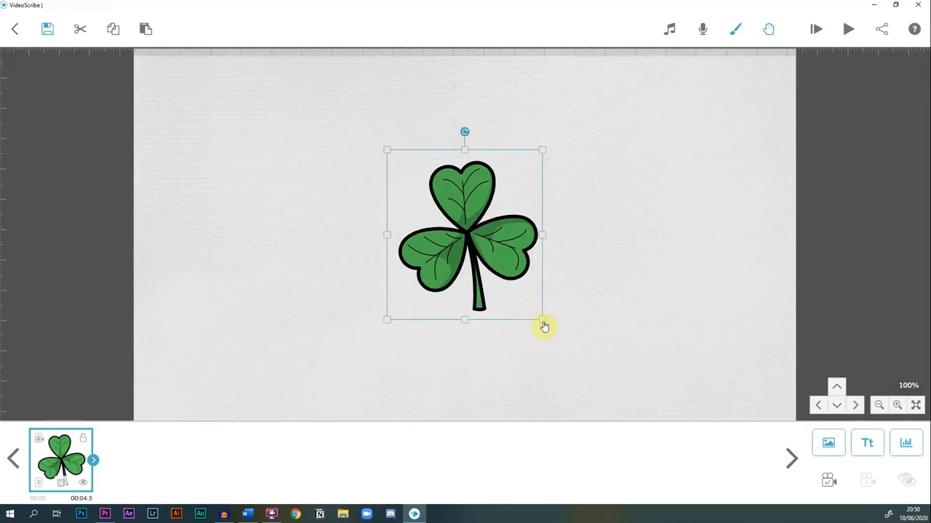
Step: Enlarge the shamrock and move it to the left half of the canvas
drag(542, 321, 590, 356)
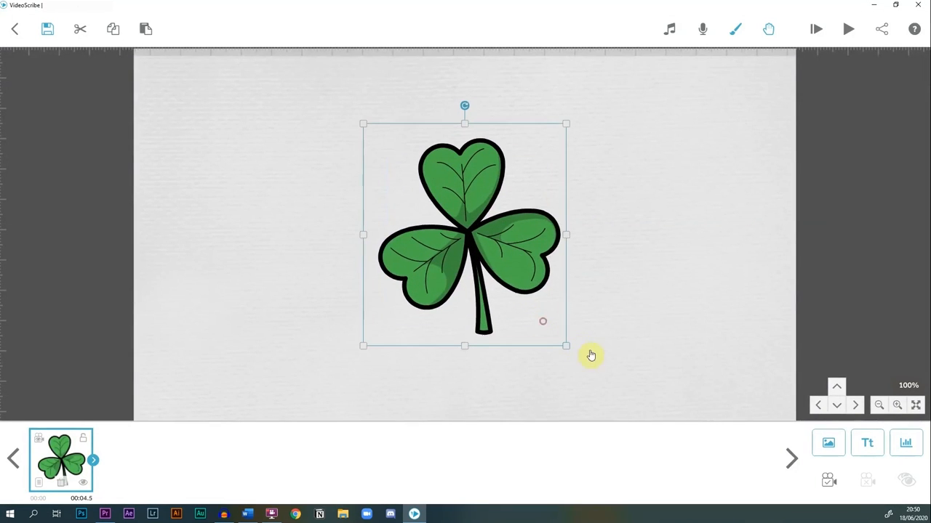
drag(519, 267, 374, 258)
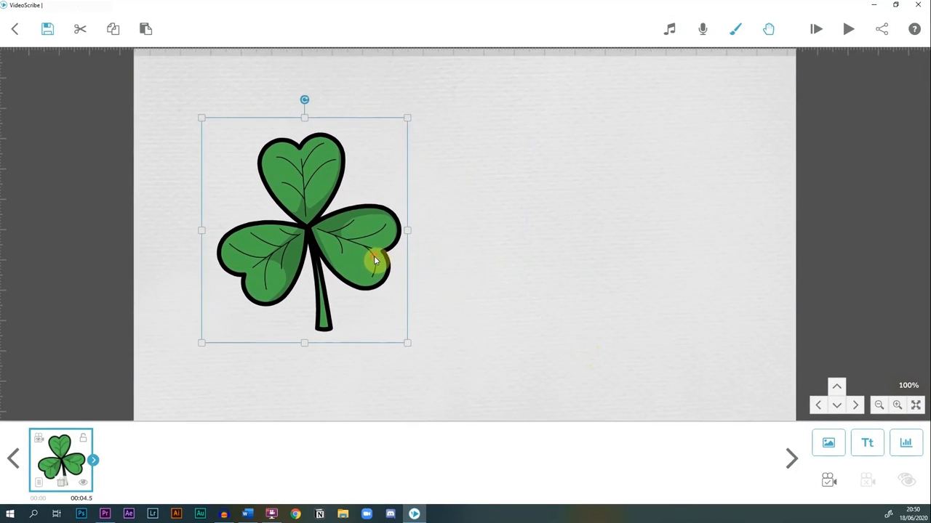
click(487, 263)
Step: Browse image library categories such as Vehicles, Animals, Animated Alphabet, Backdrops, Business, Callout, Buildings and Arrows
click(830, 445)
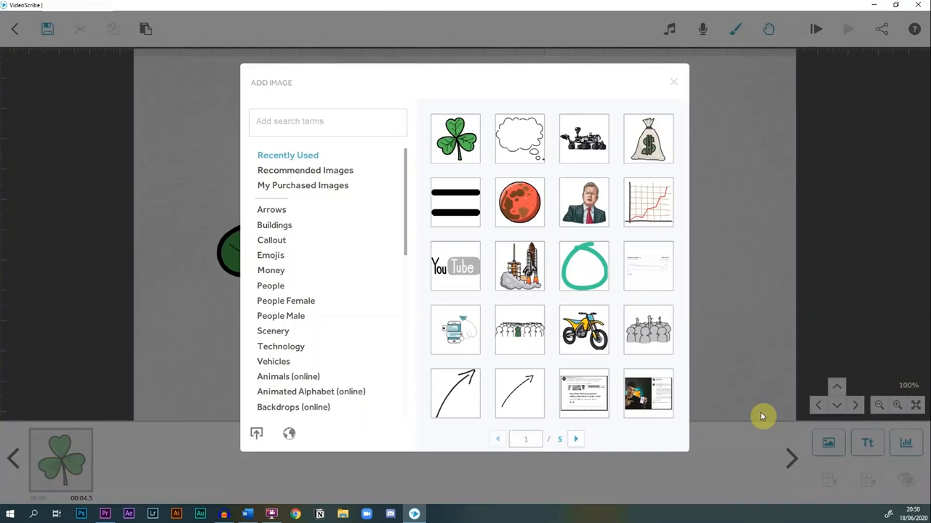
scroll(332, 250, down, 3)
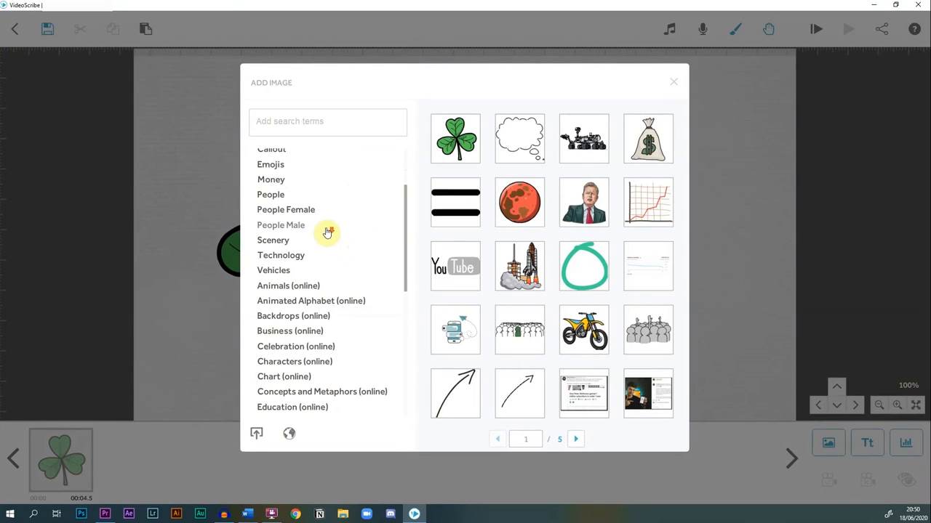
scroll(324, 229, down, 1)
click(276, 217)
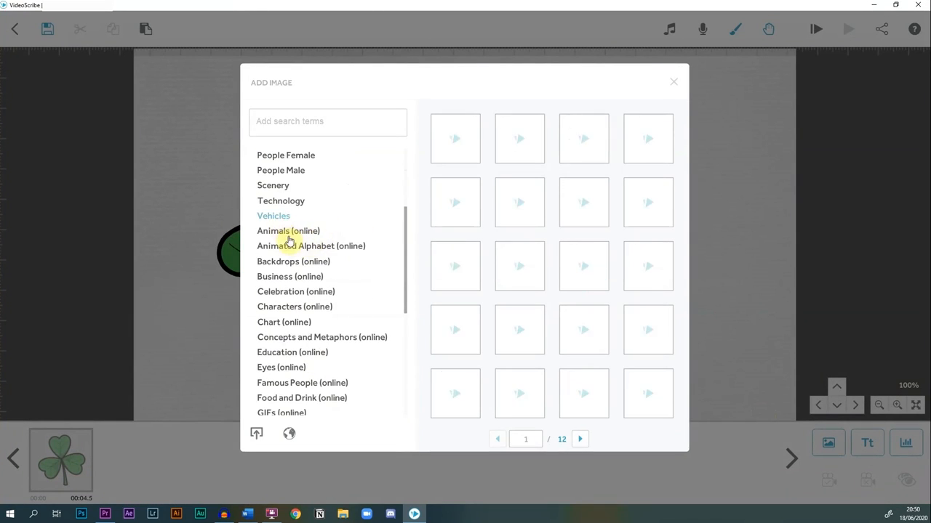
click(285, 233)
click(288, 247)
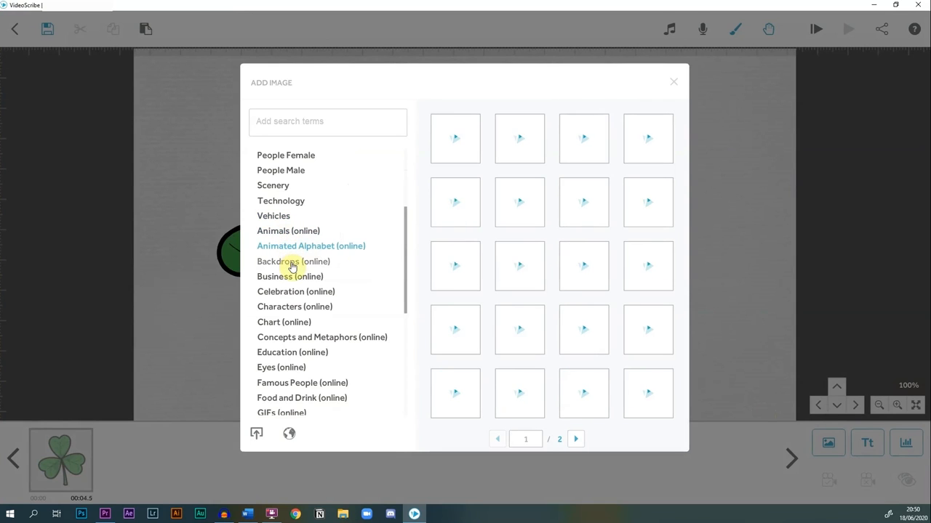
click(292, 265)
click(302, 277)
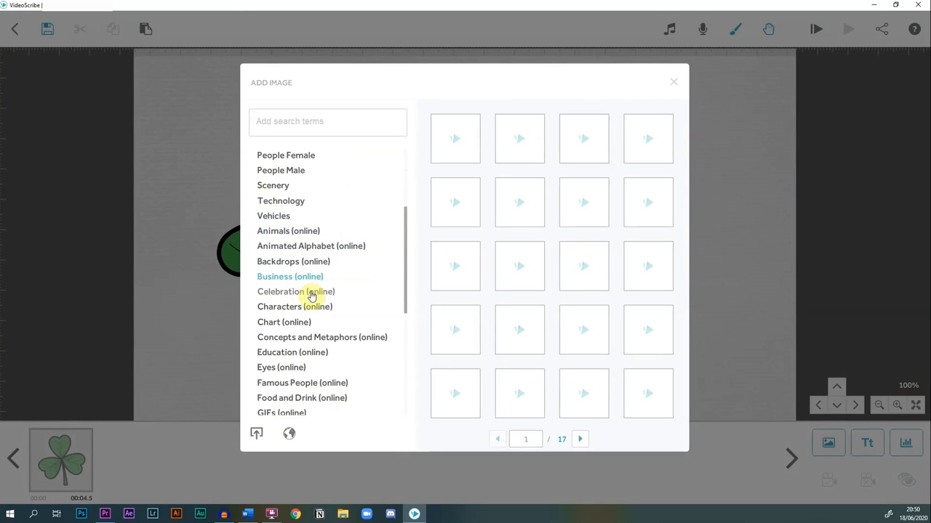
scroll(309, 266, up, 3)
click(283, 236)
click(280, 225)
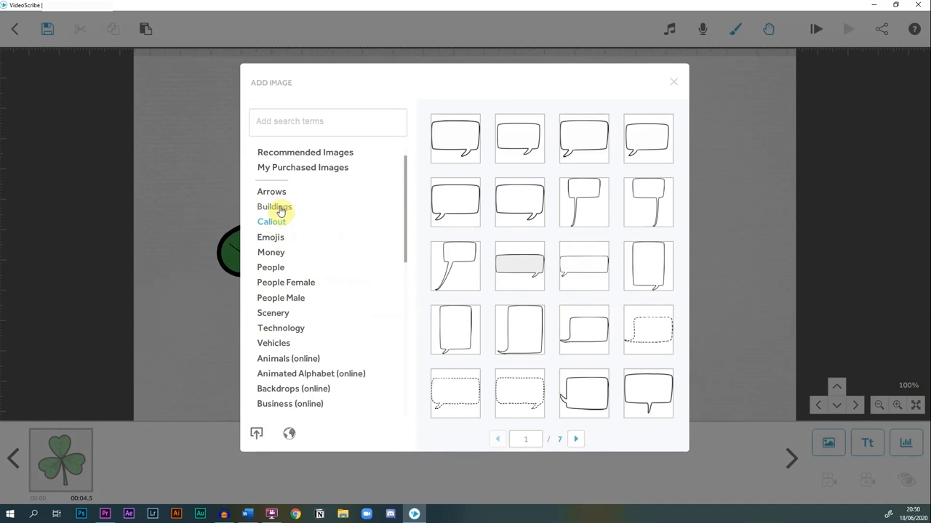
click(284, 208)
click(284, 194)
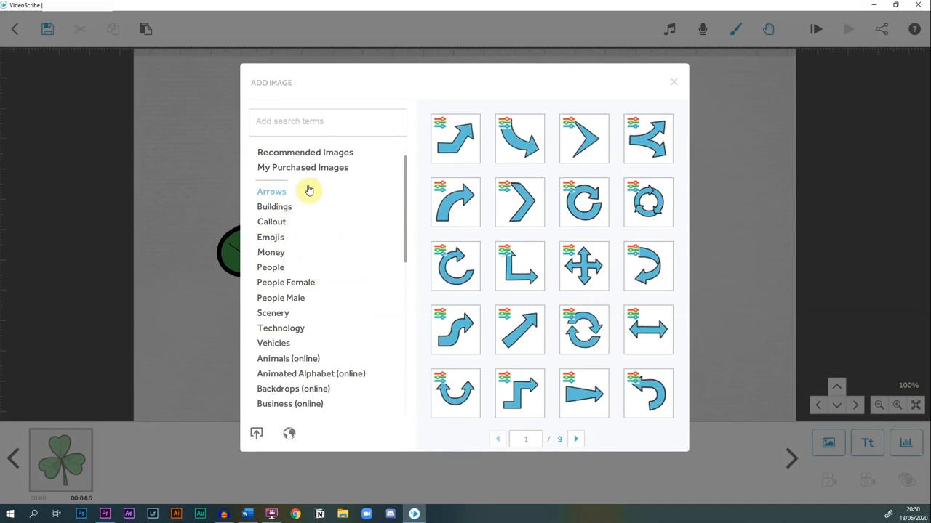
Step: Search the image library for "crowd" and add the grey crowd image to the scribe
click(316, 125)
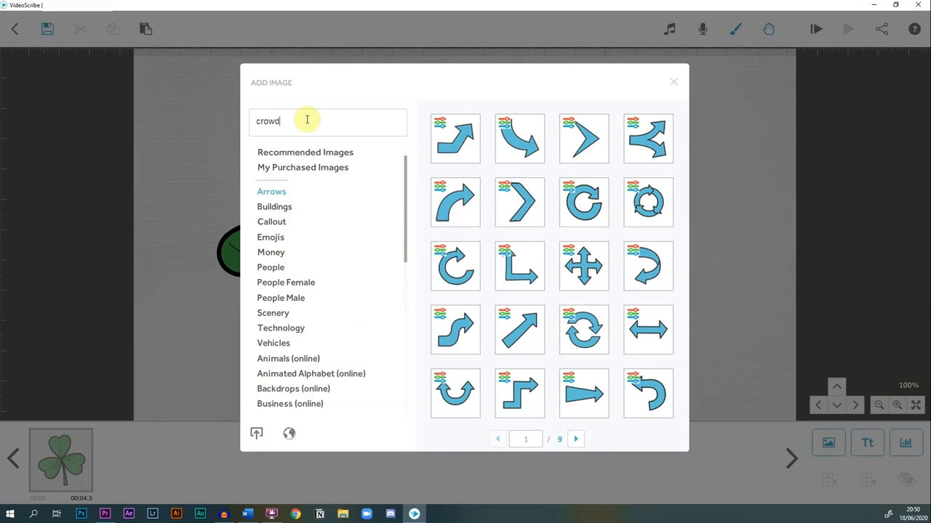
text(crowd)
key(Return)
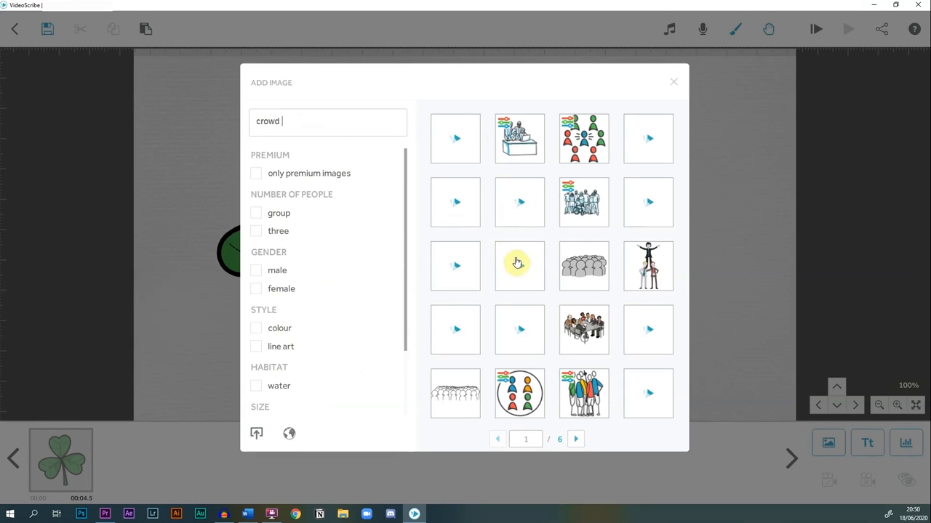
click(586, 270)
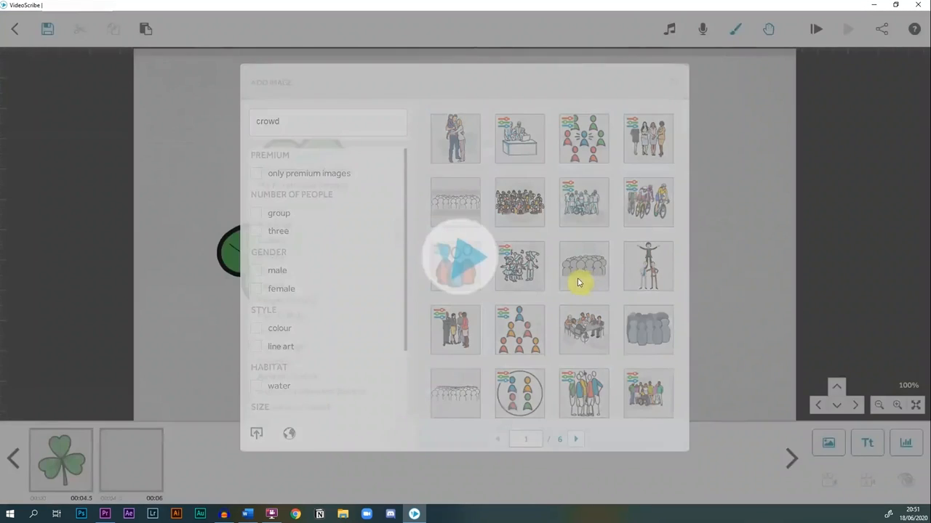
Step: Enlarge the crowd image, move it to the empty space beside the shamrock, and adjust the positions of both images
drag(552, 284, 574, 301)
drag(546, 263, 630, 246)
drag(357, 251, 365, 230)
click(564, 240)
drag(591, 249, 605, 252)
click(358, 229)
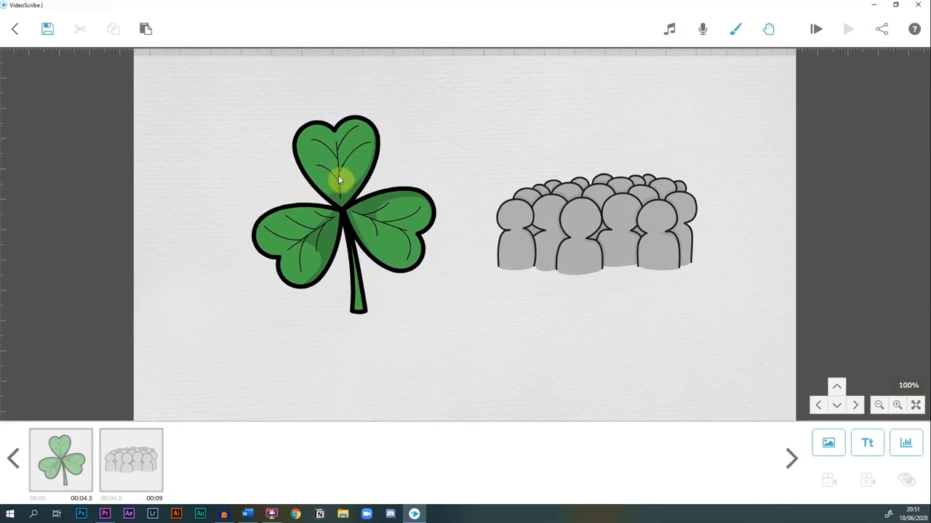
drag(593, 250, 598, 250)
click(387, 234)
mouse_move(387, 234)
mouse_down()
mouse_move(395, 245)
mouse_move(376, 234)
mouse_up()
click(611, 260)
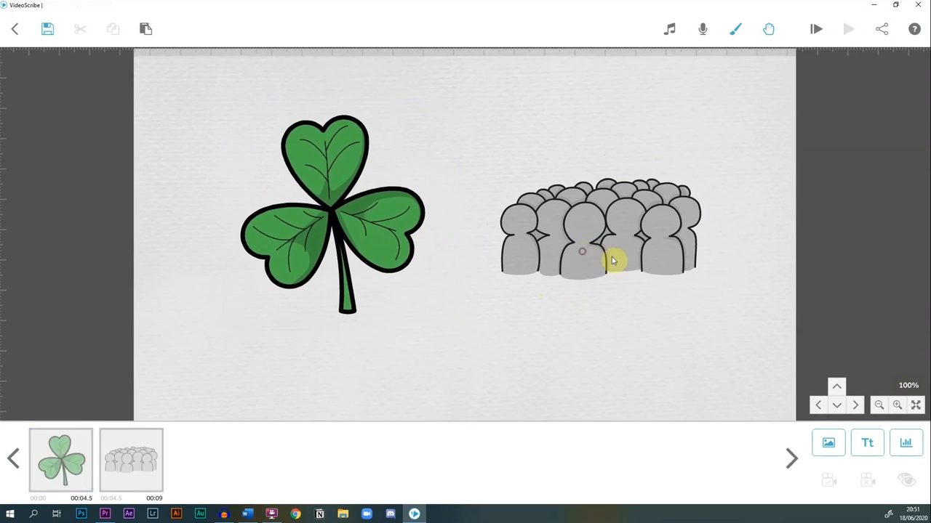
Step: Add the text "I am irish" in the Basic font, enlarge it and place it below the two images
click(867, 448)
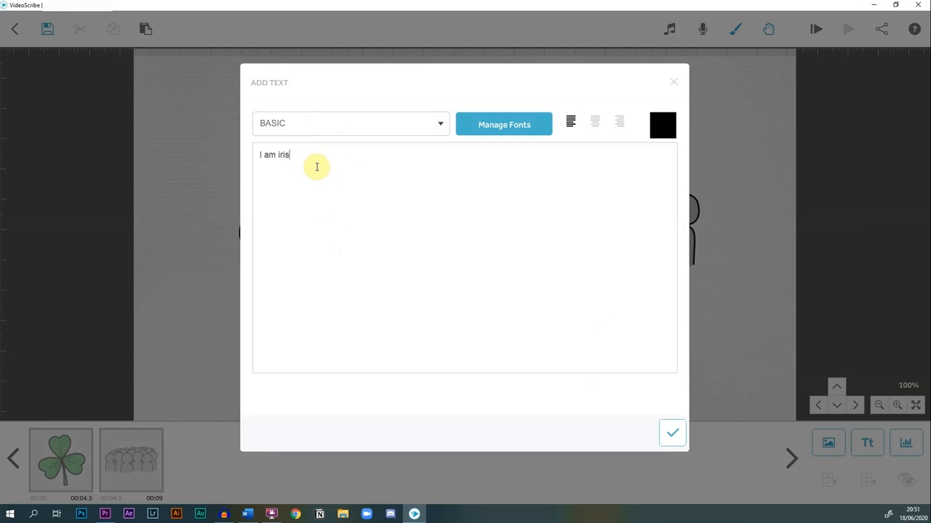
click(672, 434)
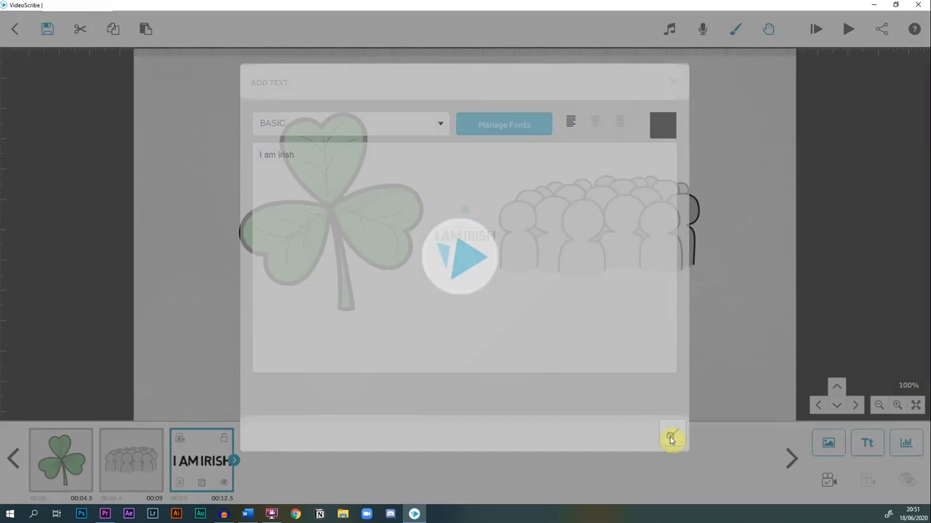
drag(494, 244, 526, 295)
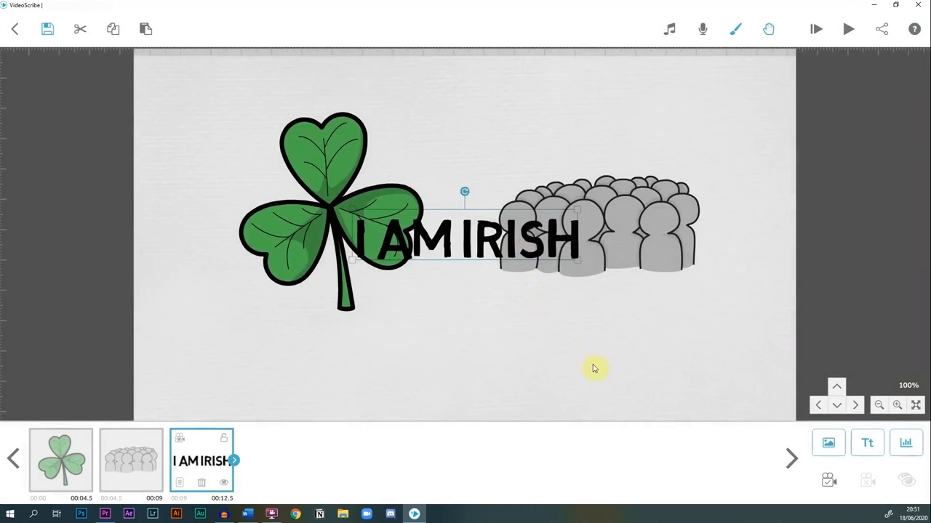
drag(593, 368, 516, 371)
Step: Widen the gaps between the words of the "I am irish" text with extra spaces and recentre it beneath the images
double_click(515, 371)
click(299, 116)
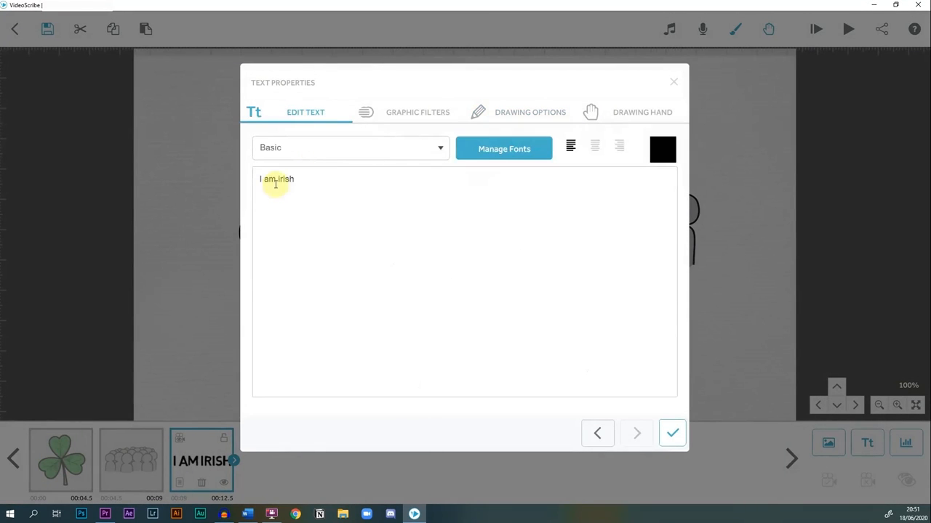
drag(289, 181, 182, 188)
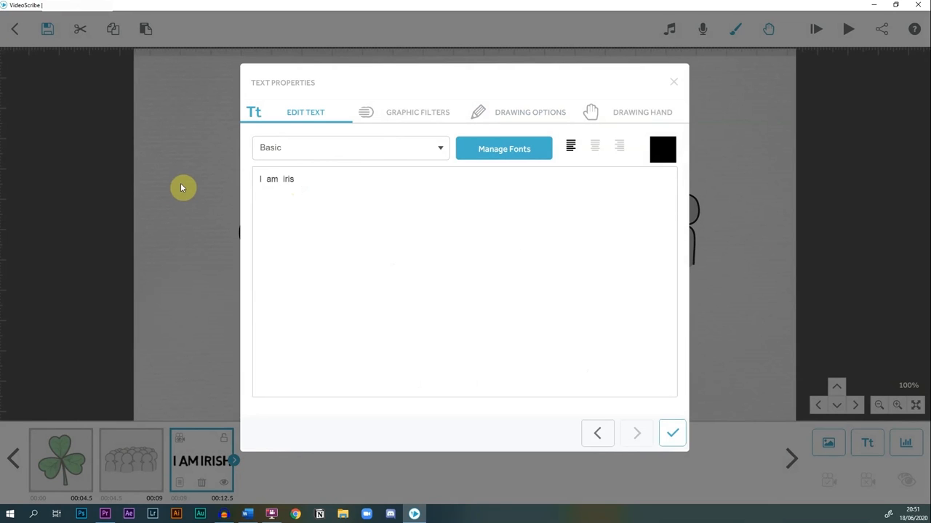
click(672, 434)
drag(586, 390, 568, 373)
click(657, 334)
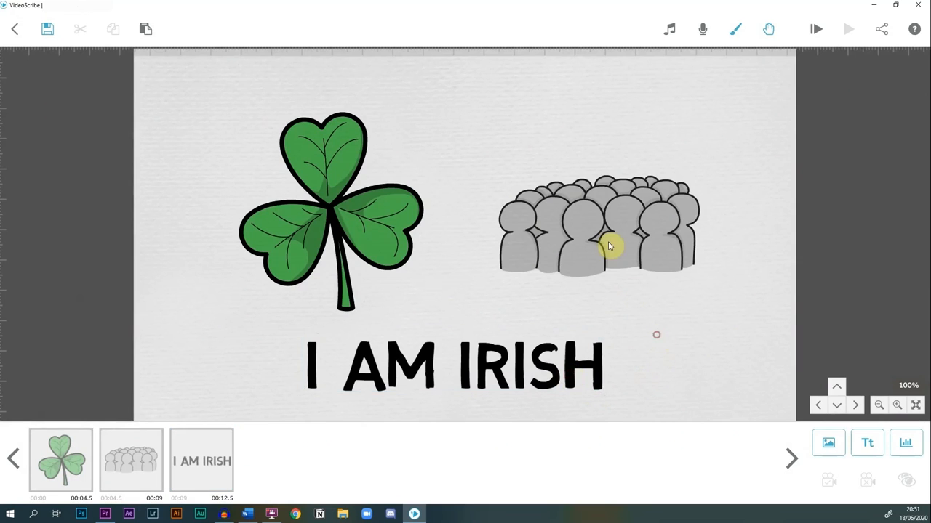
Step: Fine-tune the positions of the shamrock, the crowd and the text so they form a balanced layout on the canvas
click(606, 249)
click(318, 208)
click(587, 220)
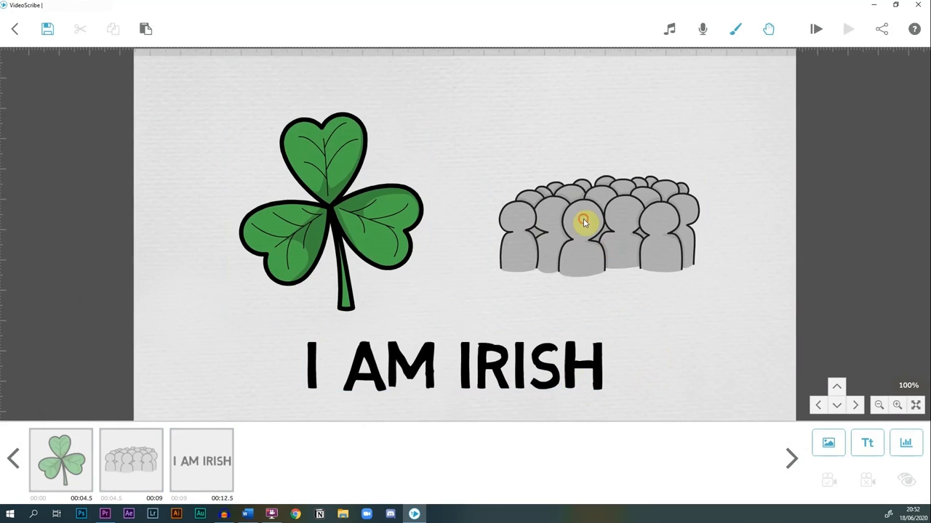
click(497, 390)
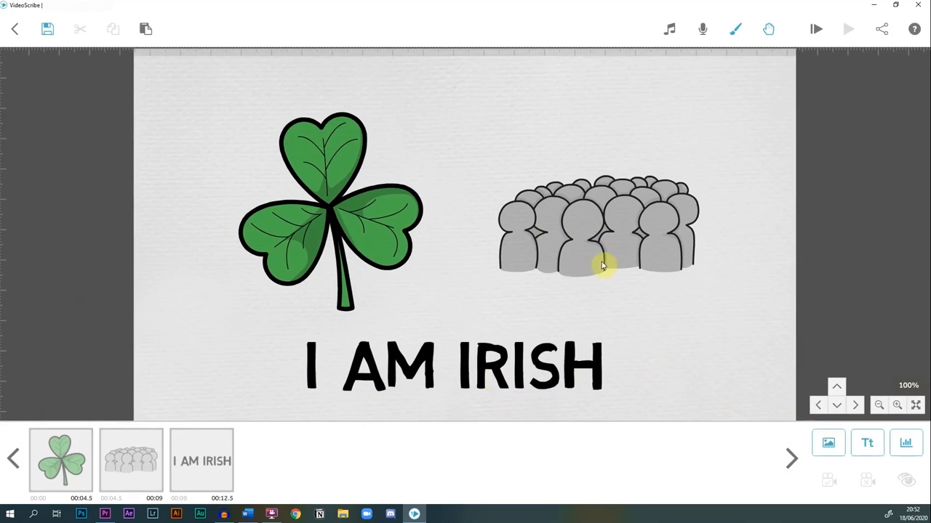
click(324, 207)
mouse_move(336, 212)
mouse_down()
mouse_move(349, 196)
mouse_move(354, 217)
mouse_move(332, 198)
mouse_move(366, 208)
mouse_move(350, 202)
mouse_up()
click(573, 225)
drag(604, 244, 609, 234)
drag(529, 350, 538, 355)
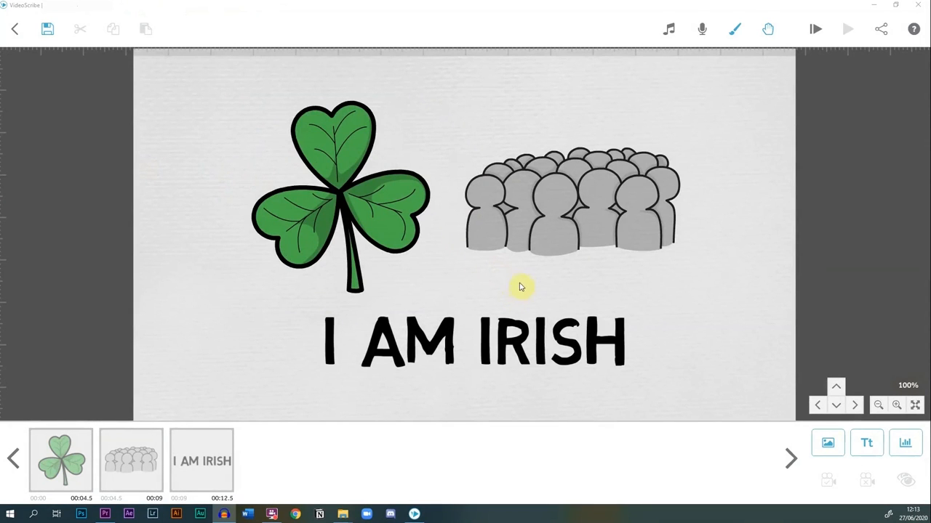
Step: Shrink the shamrock slightly and nudge it into place beside the crowd image
click(369, 208)
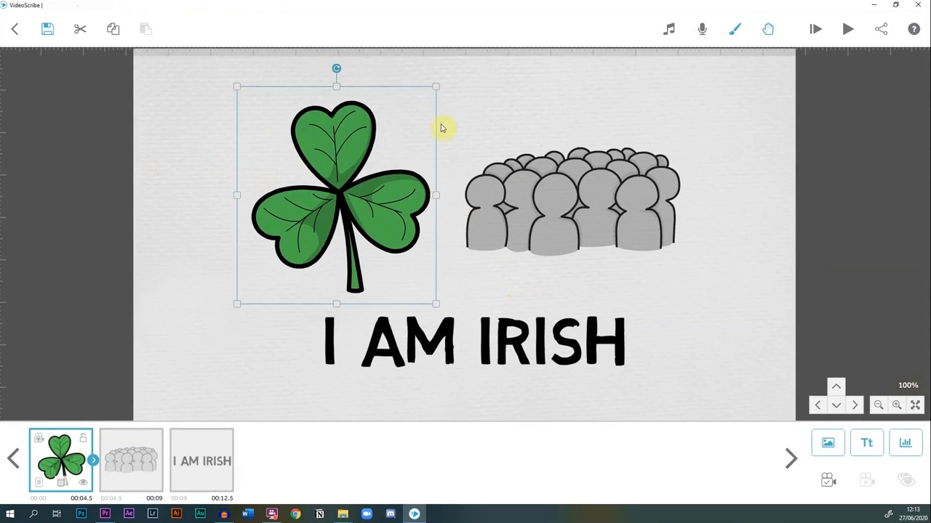
mouse_move(436, 90)
mouse_down()
mouse_move(415, 128)
mouse_move(435, 101)
mouse_up()
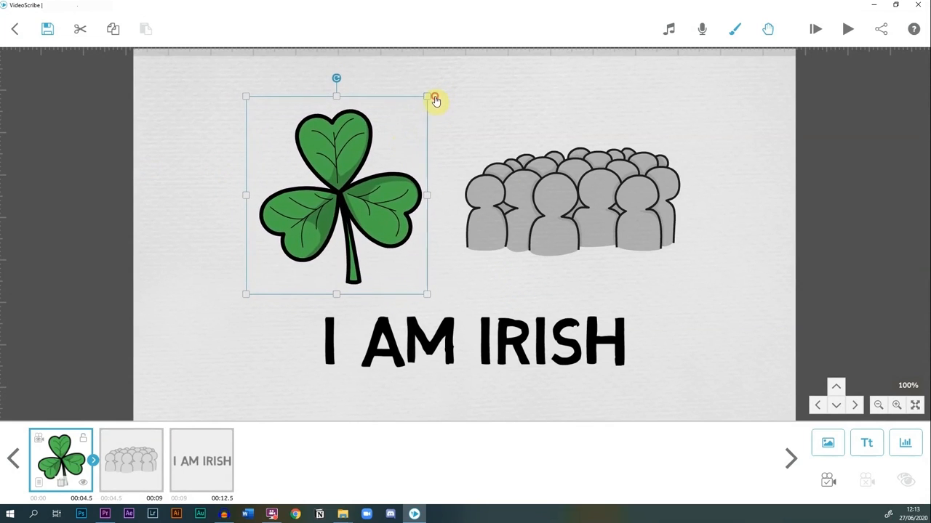
drag(342, 189, 315, 215)
key(ctrl+z)
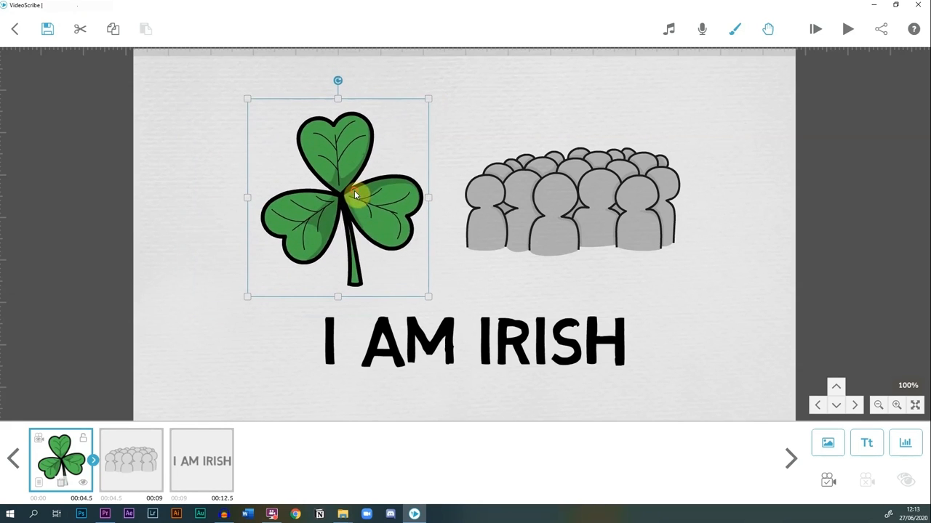
click(547, 276)
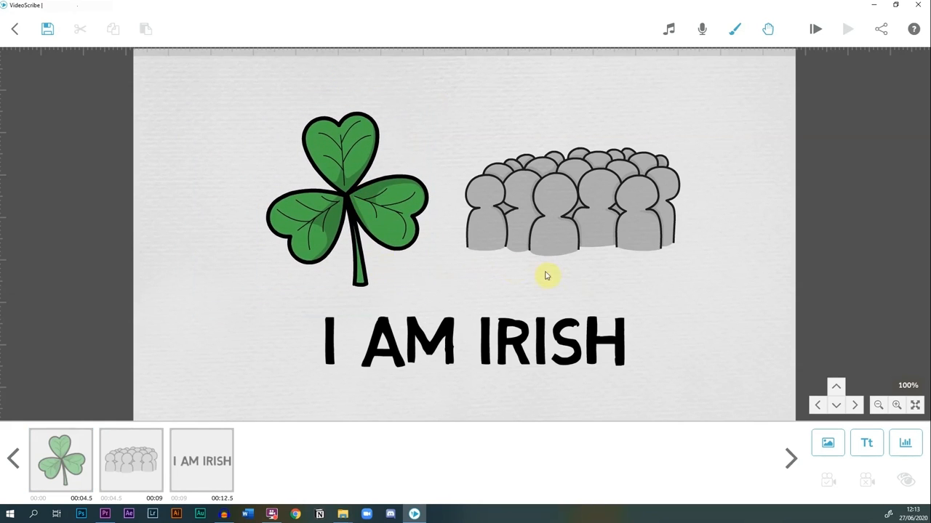
Step: Pan the canvas back and forth to examine the space around the shamrock, crowd and text
drag(584, 281, 314, 282)
drag(538, 268, 506, 297)
drag(356, 283, 630, 280)
drag(692, 281, 353, 291)
drag(536, 277, 591, 203)
drag(274, 232, 661, 287)
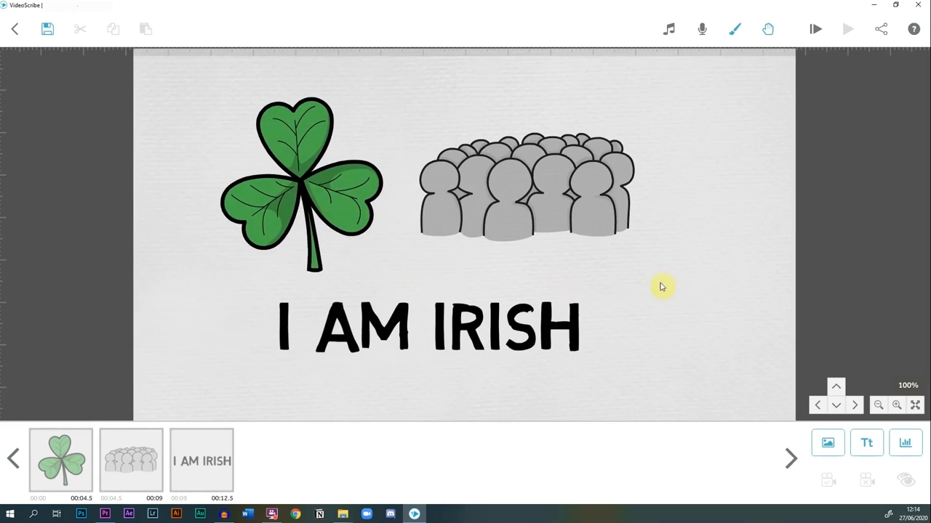
Step: Zoom the canvas out to about 51% and back in to 100% to examine the artwork at different scales
click(879, 409)
click(882, 410)
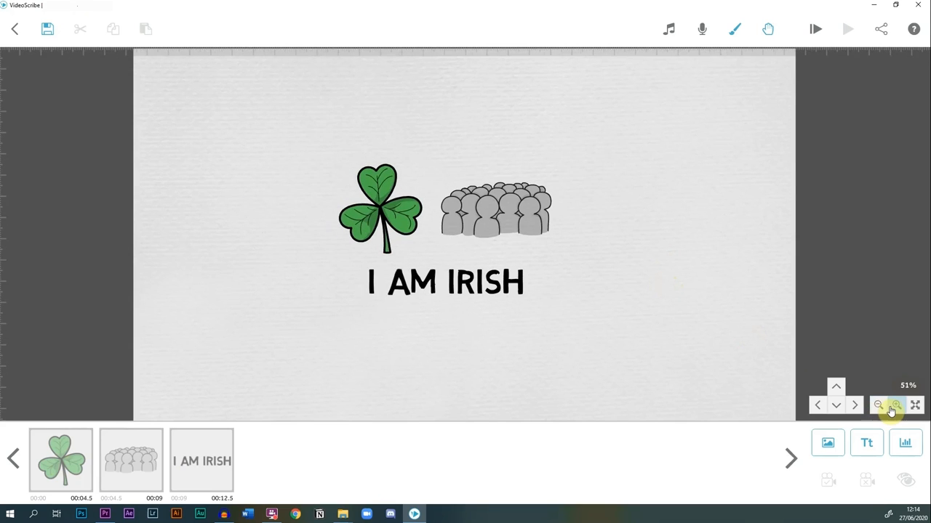
click(895, 408)
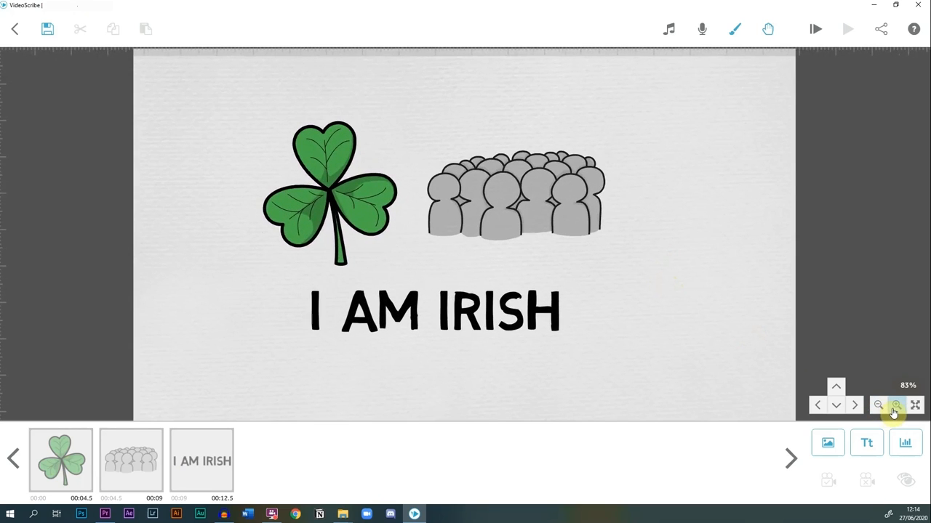
click(891, 409)
click(879, 407)
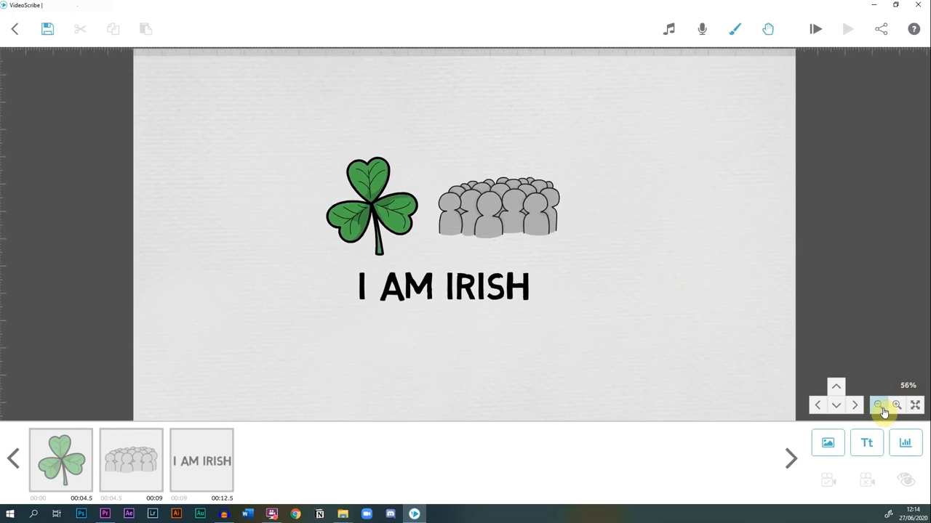
drag(670, 291, 619, 318)
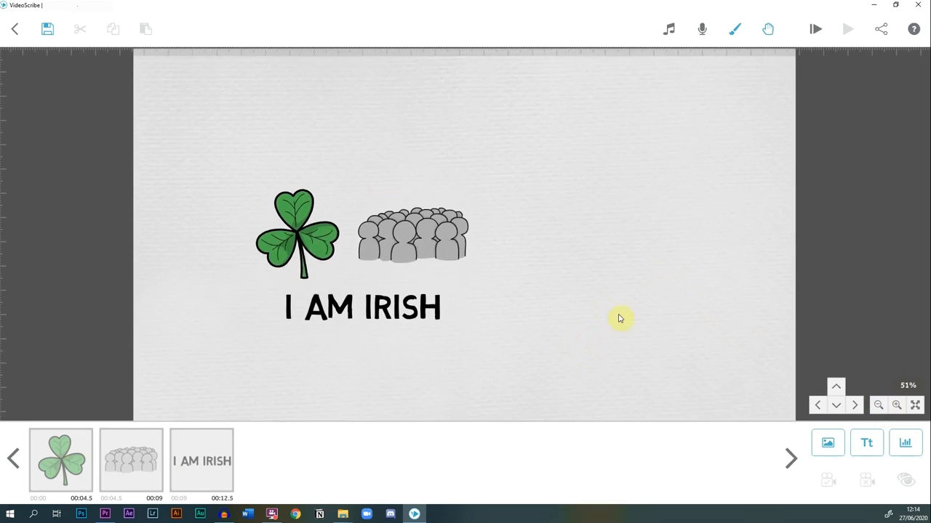
click(896, 405)
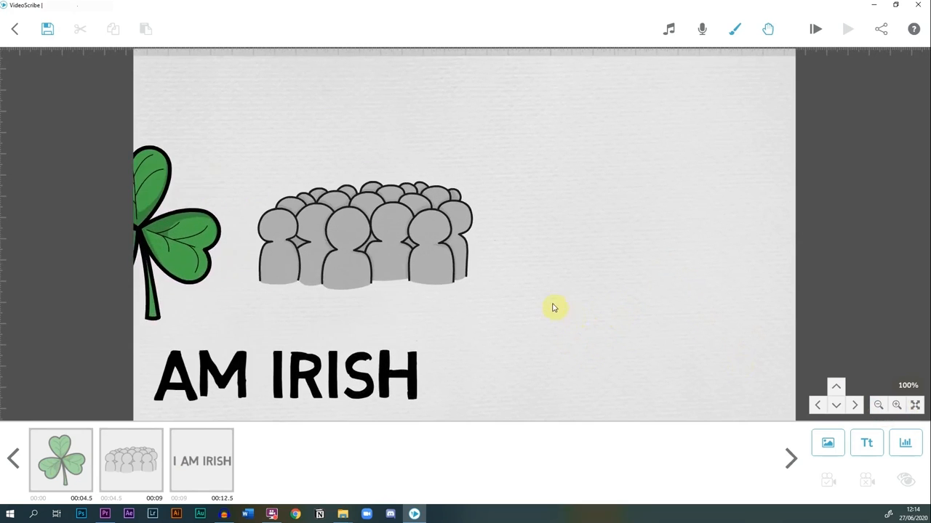
drag(676, 290, 718, 277)
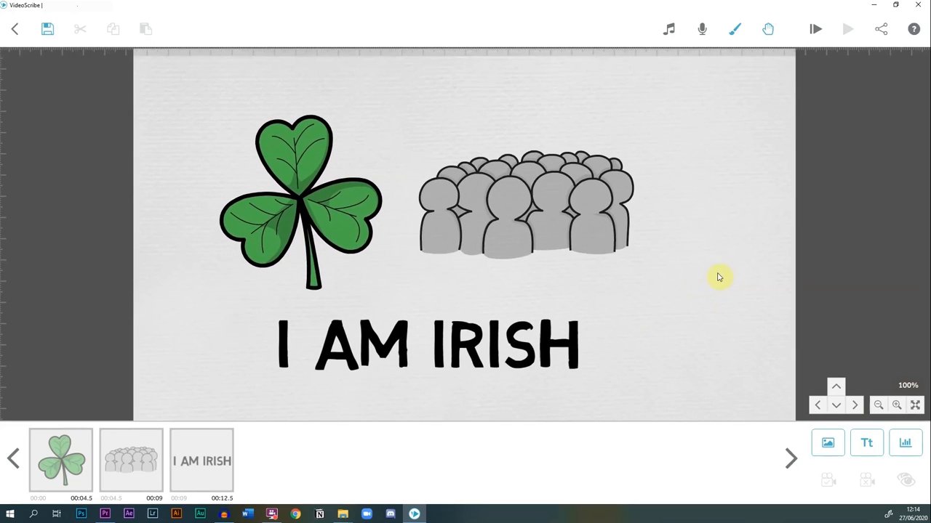
Step: Pan across to the empty canvas area beyond the crowd image and return to the artwork
drag(576, 228, 580, 227)
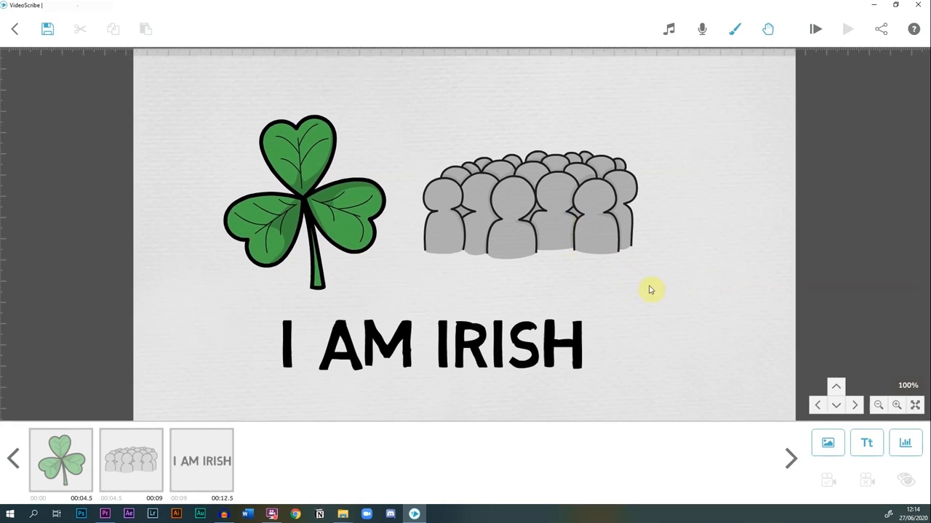
drag(650, 290, 417, 295)
drag(580, 295, 309, 295)
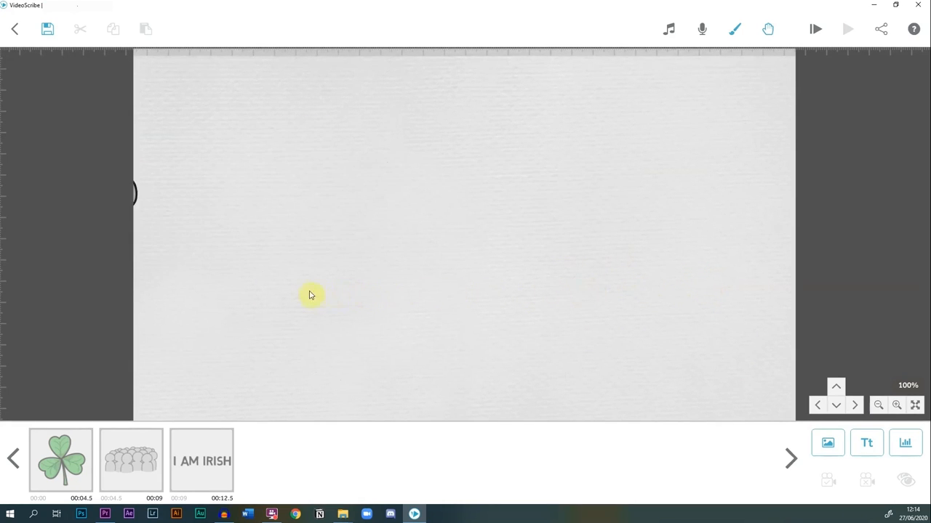
drag(518, 221, 660, 216)
mouse_move(482, 233)
mouse_down()
mouse_move(683, 250)
mouse_move(809, 230)
mouse_up()
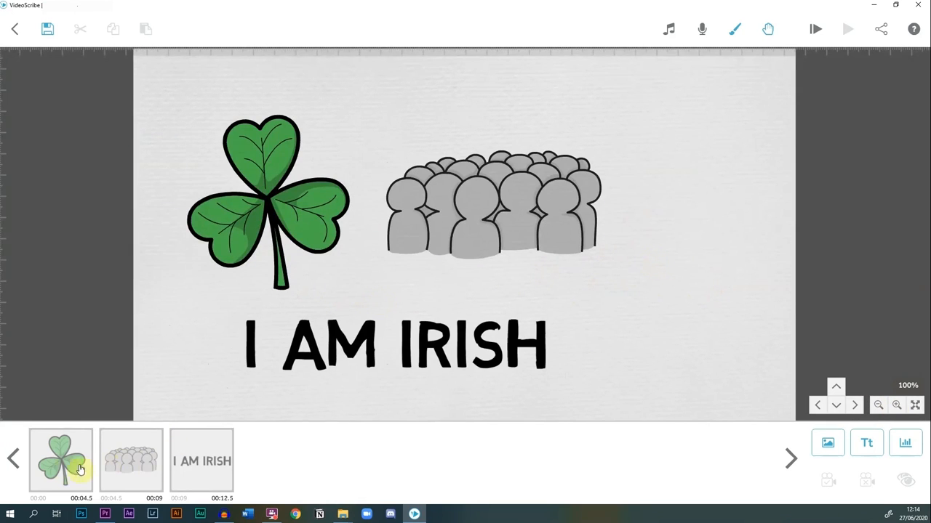
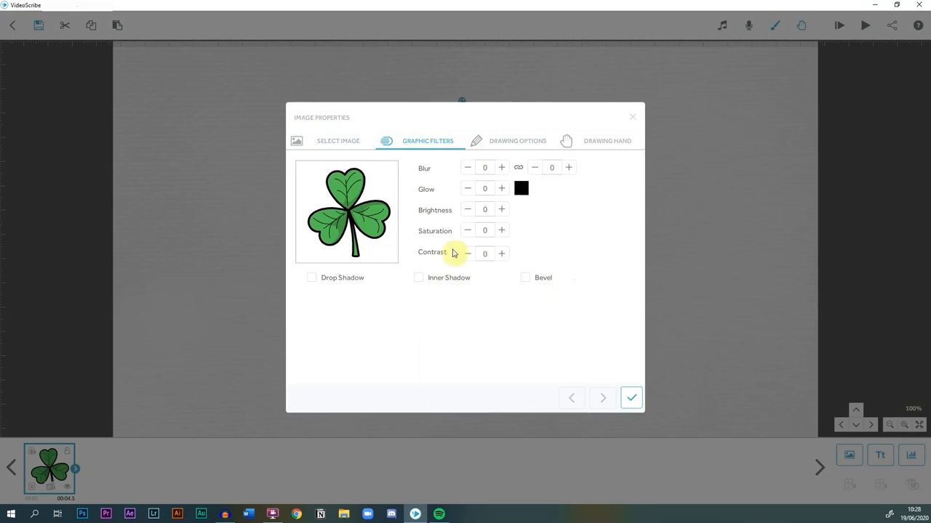
Step: Review the shamrock's drawing options and drawing hand choices, and preview its Draw animation
click(521, 145)
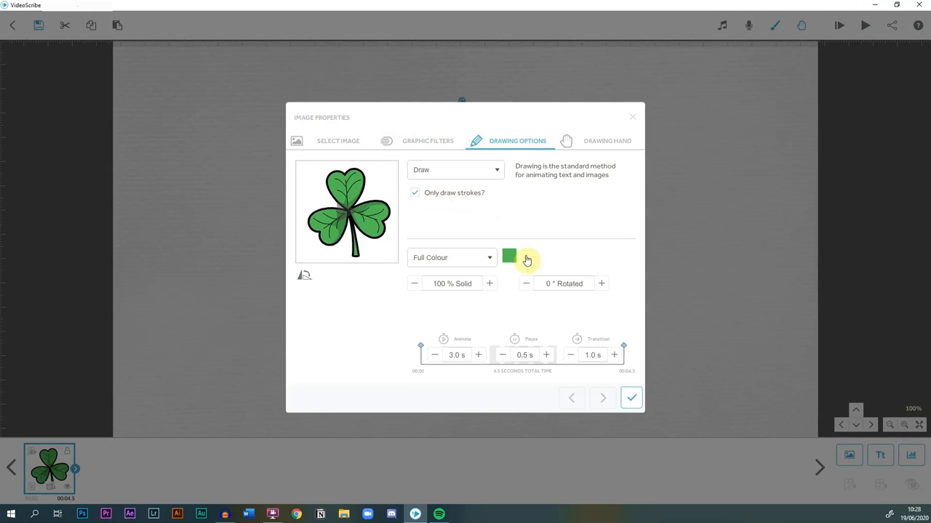
click(592, 145)
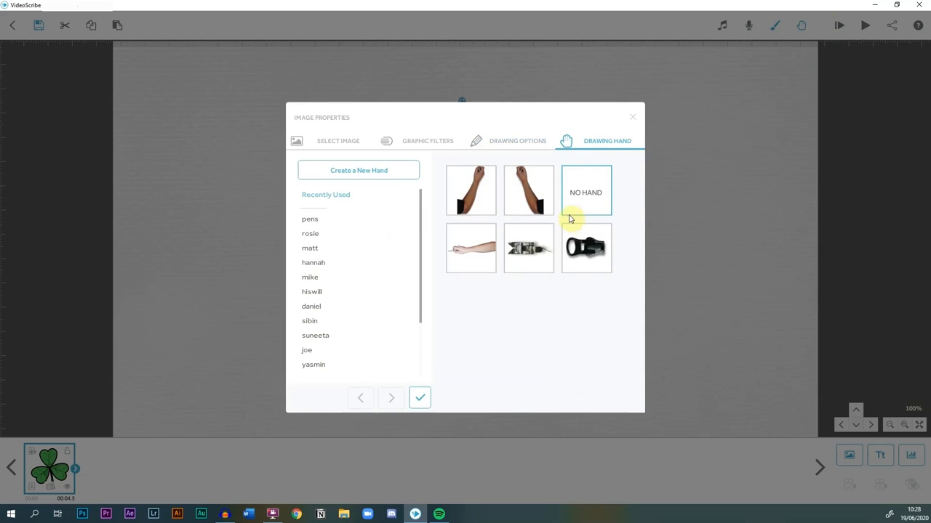
click(501, 143)
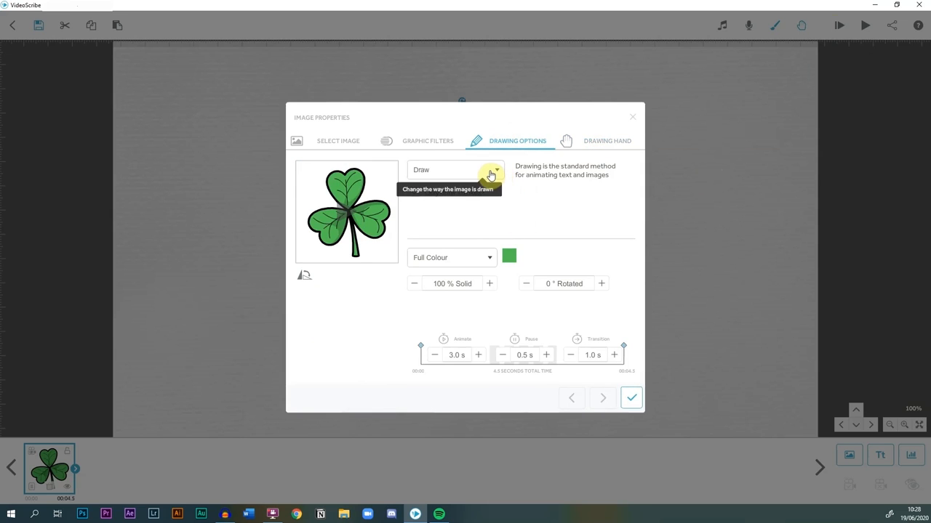
click(493, 174)
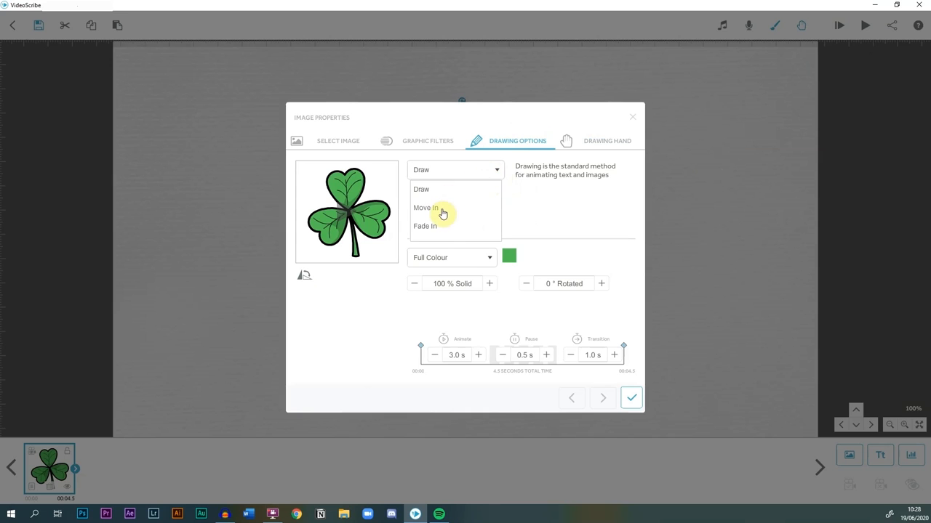
click(355, 213)
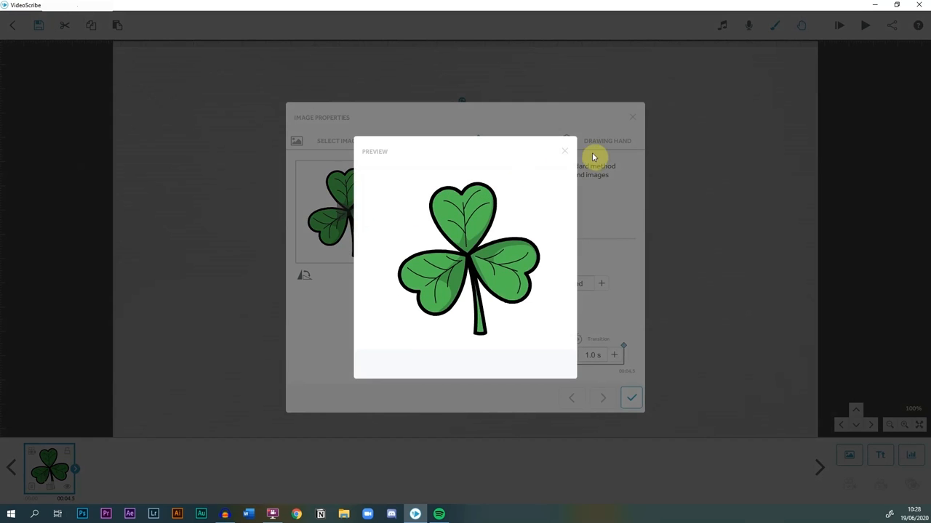
click(564, 152)
Step: Set the shamrock's animation method to Move In and preview it
click(453, 173)
click(441, 206)
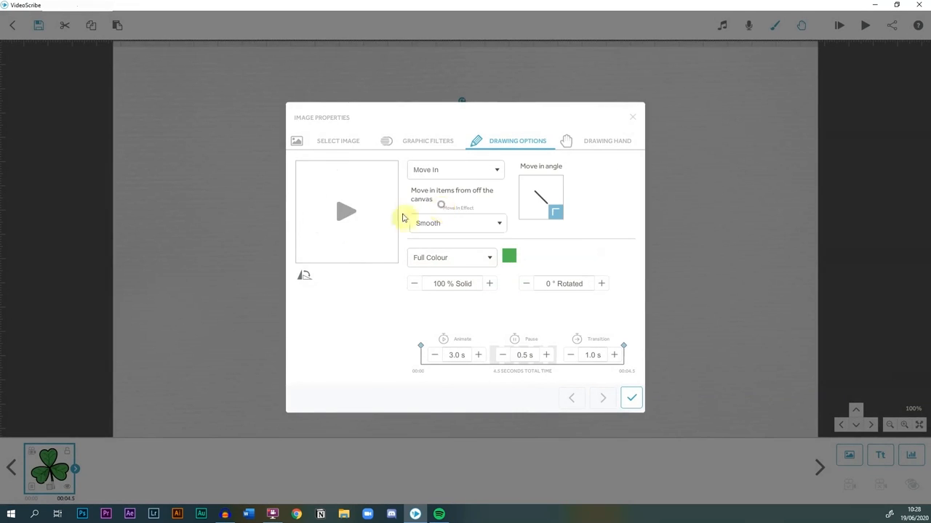
click(350, 215)
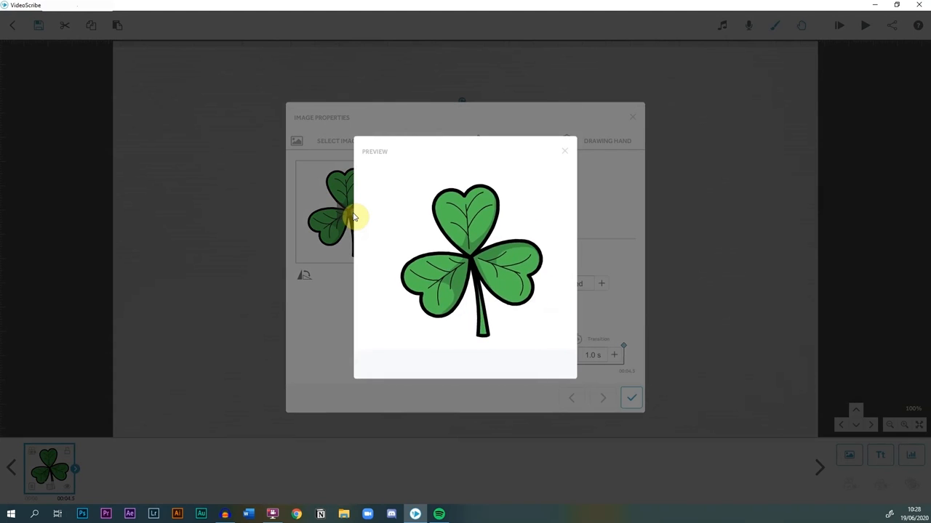
click(565, 151)
Step: Set the shamrock's animation method to Fade In and preview the effect
click(463, 173)
click(444, 227)
click(347, 213)
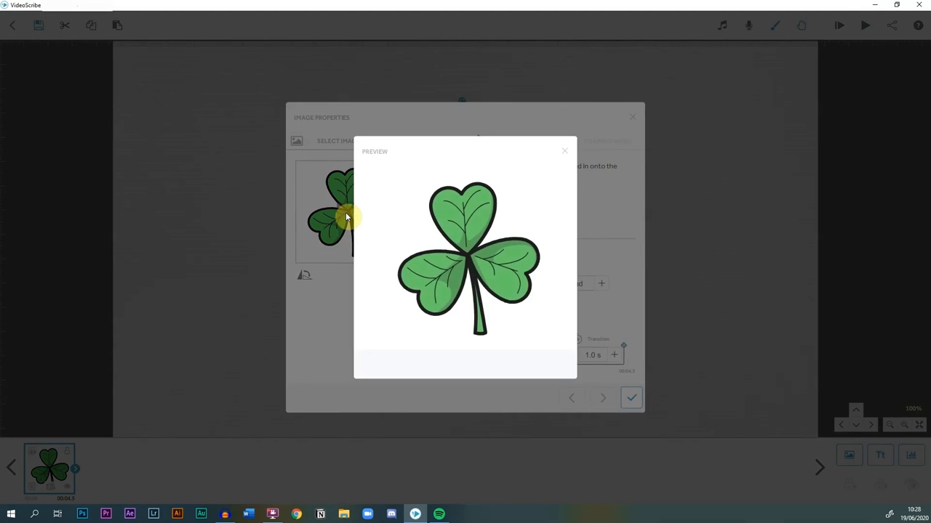
click(555, 153)
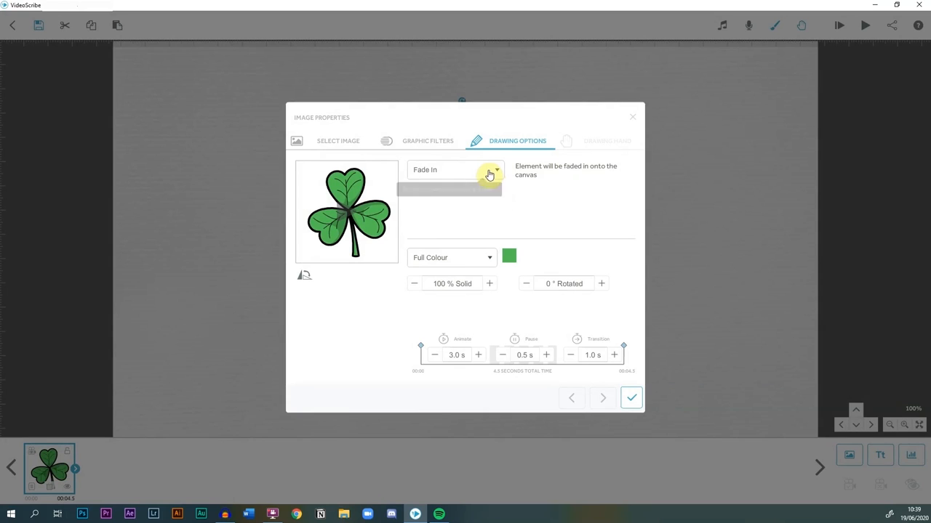
Step: Set the shamrock's animation method to Draw
click(490, 173)
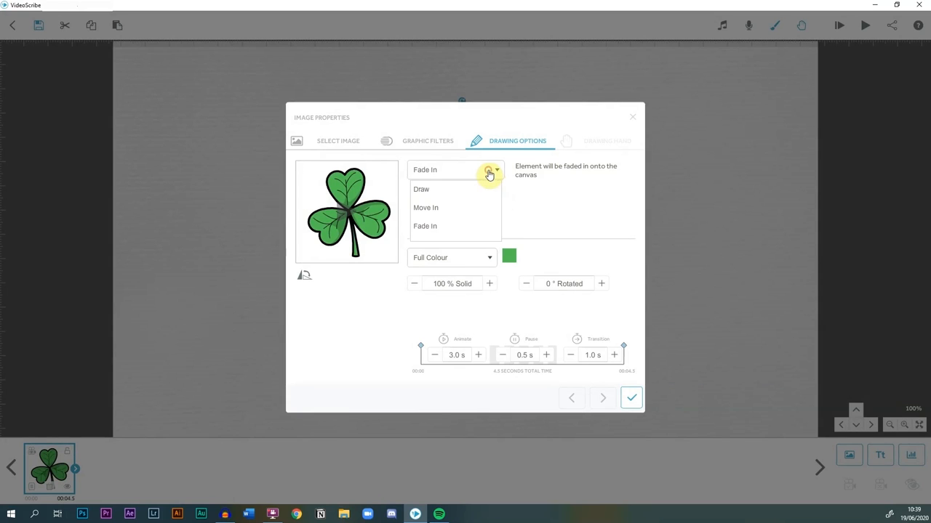
click(424, 190)
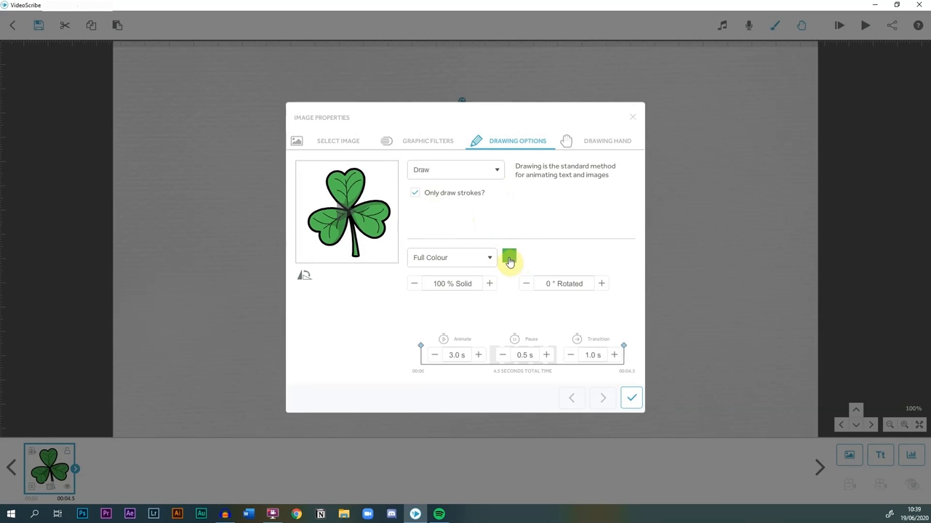
Step: Try out the shamrock's opacity and rotation adjustments, returning them to 100 % Solid and 0° Rotated
click(415, 285)
click(415, 285)
click(489, 284)
click(489, 284)
click(489, 284)
click(603, 286)
click(603, 285)
click(528, 287)
click(527, 287)
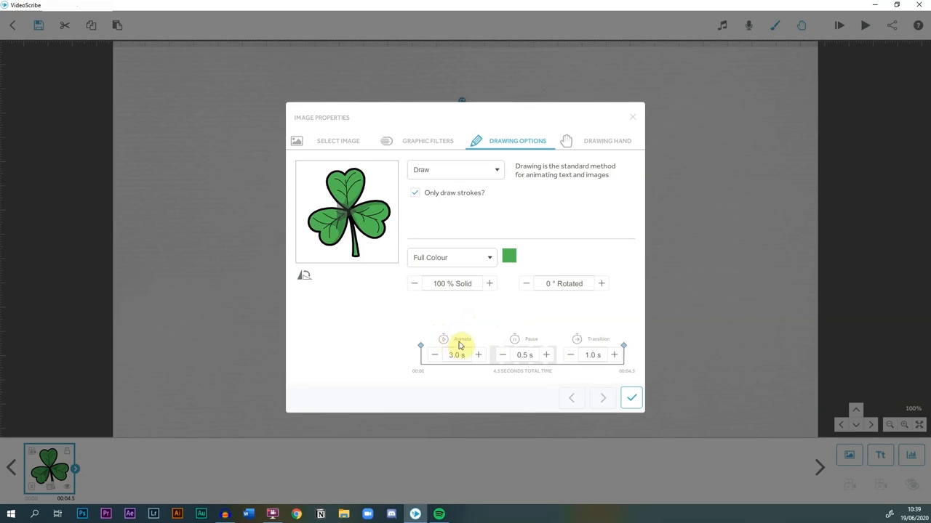
Step: Preview the shamrock's Draw animation to check its drawing speed
click(349, 218)
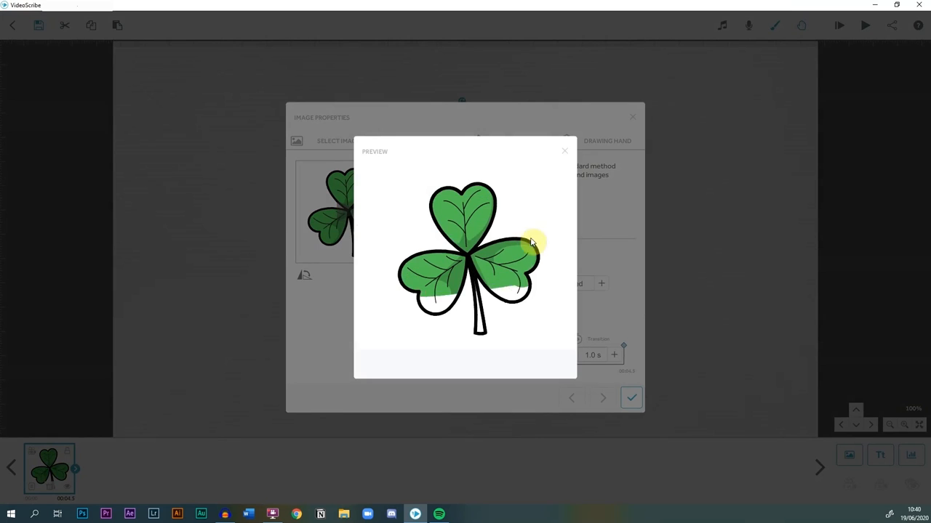
click(555, 154)
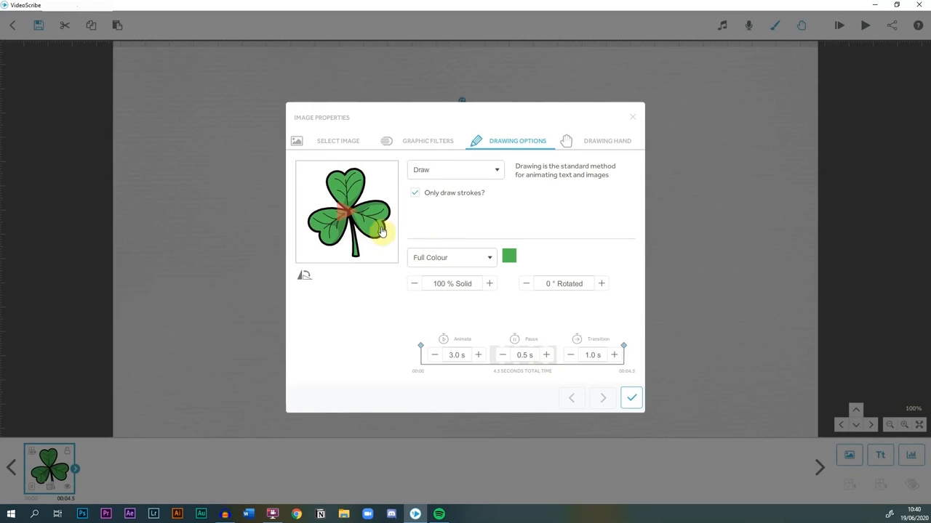
click(349, 214)
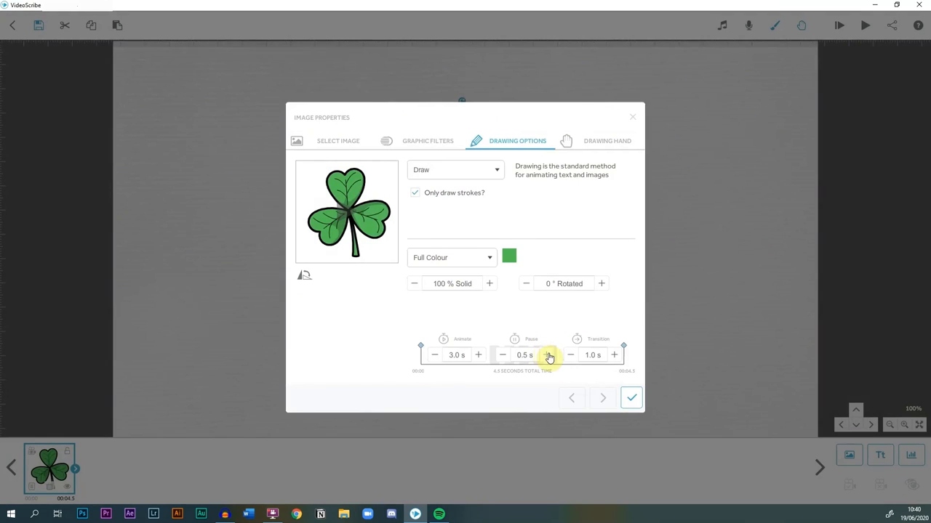
click(357, 211)
Step: Set the shamrock's Animate time to 2.5 s and its Pause to 1.0 s, and preview the animation before accepting
click(504, 356)
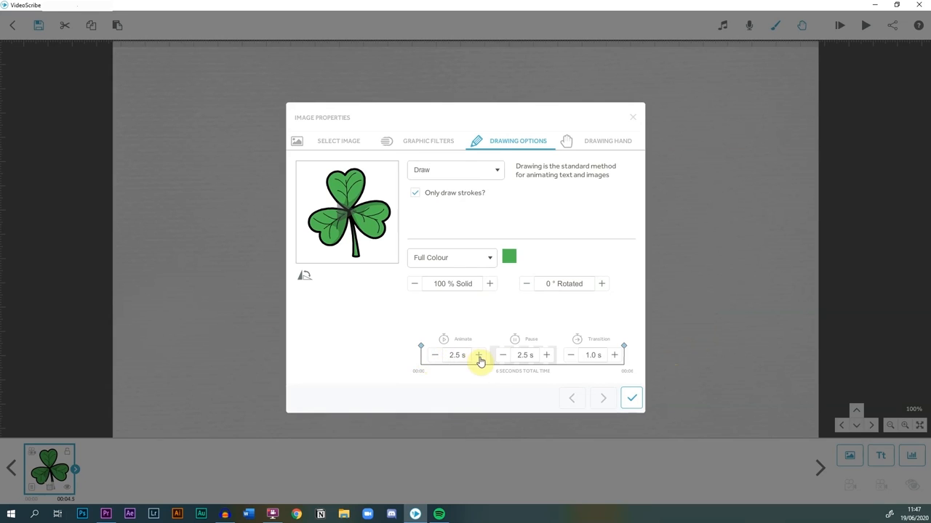
click(428, 358)
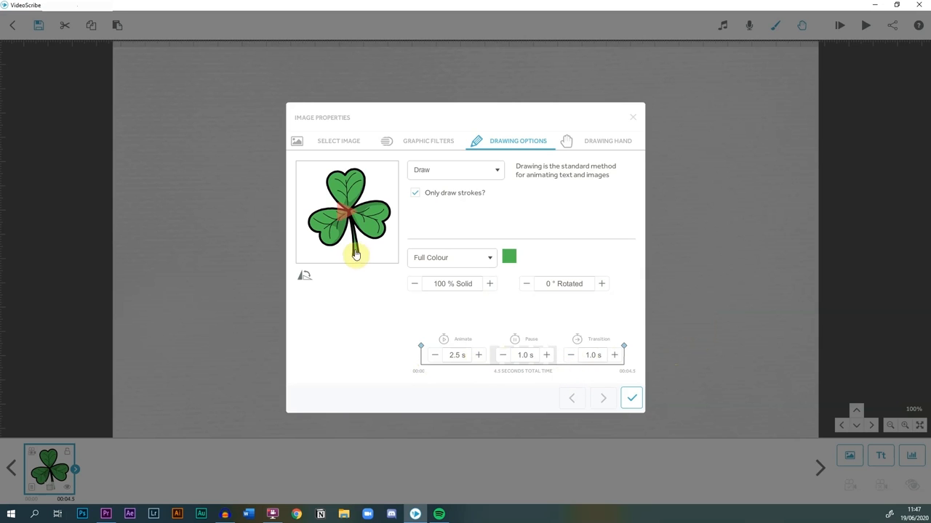
click(345, 218)
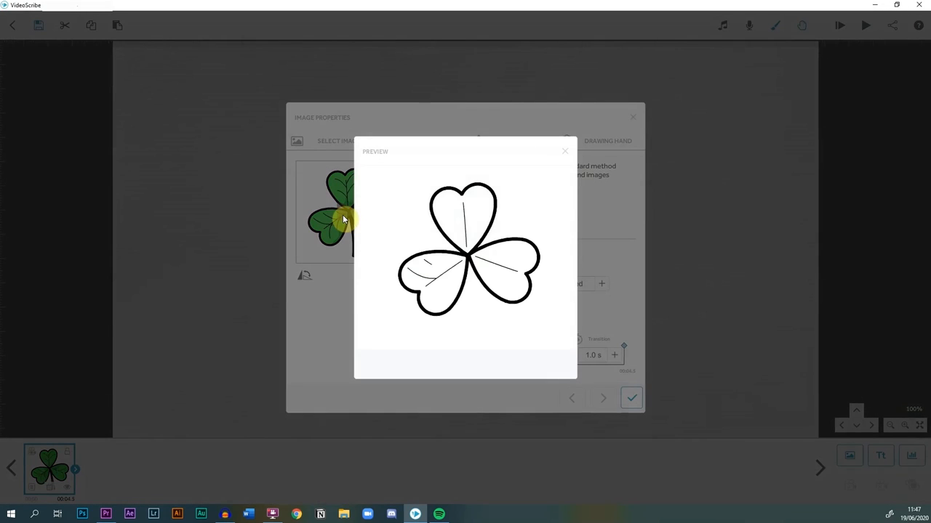
click(563, 156)
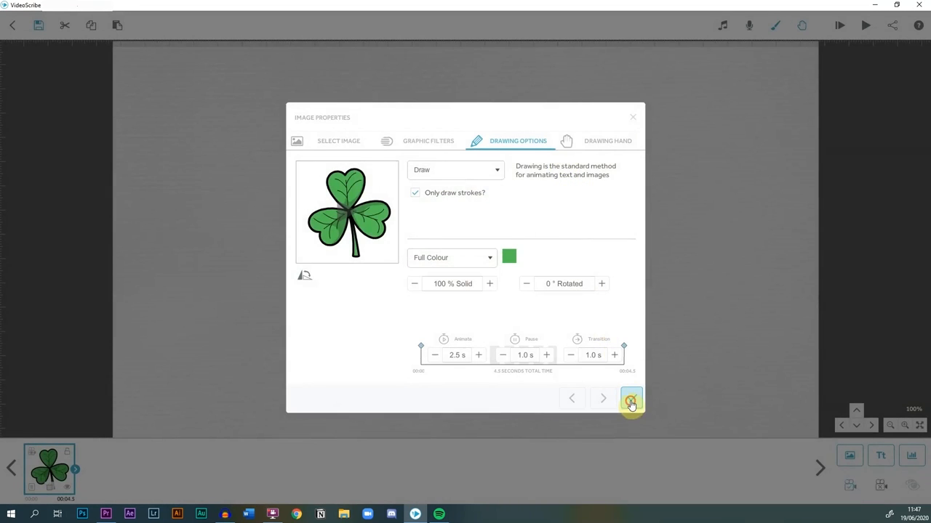
click(630, 402)
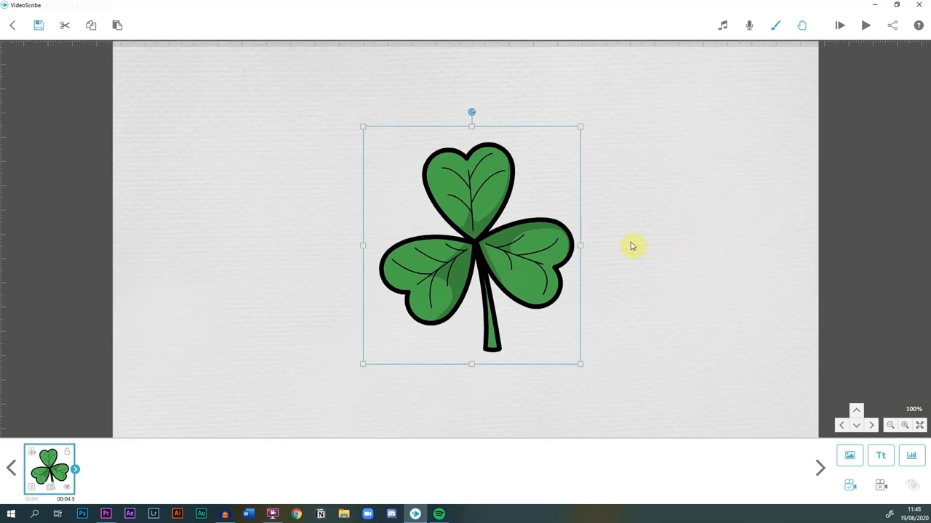
Step: Move the shamrock to the left half of the canvas, store the current camera view for it, and play the scribe
drag(502, 255, 273, 251)
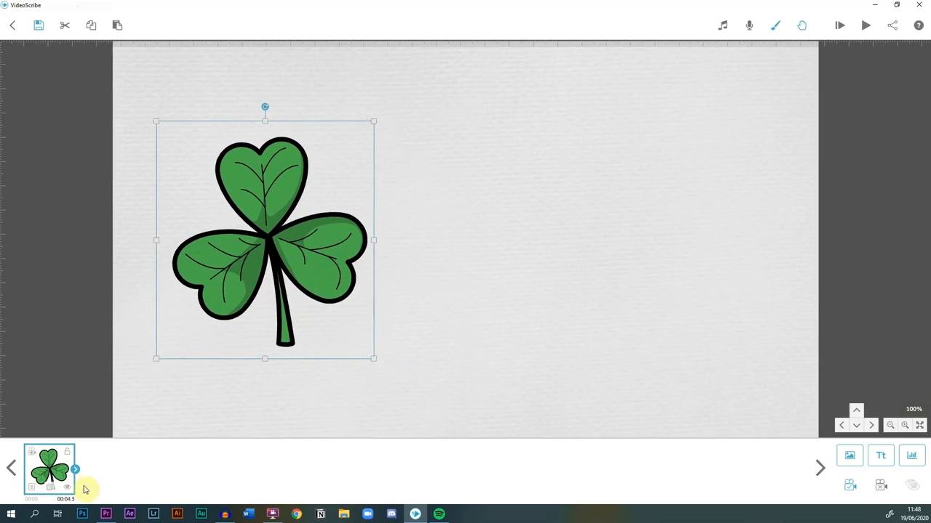
click(848, 490)
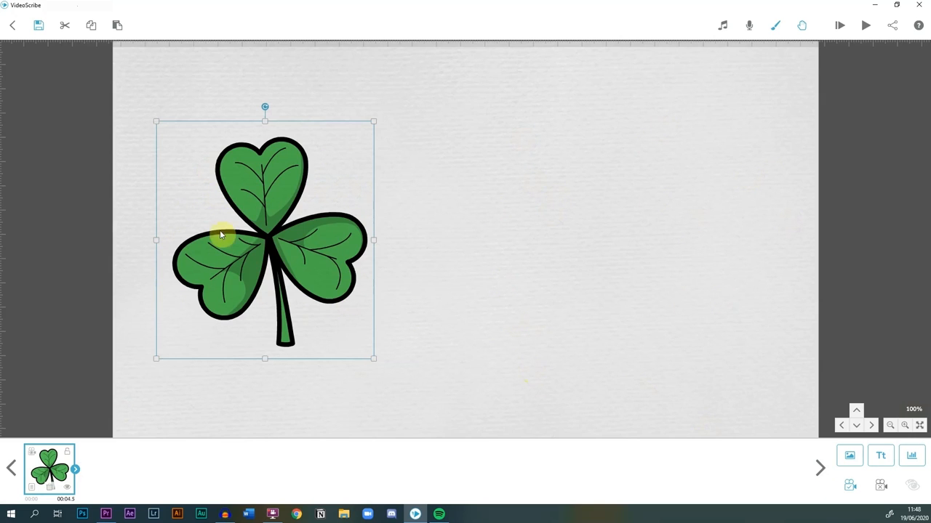
click(842, 27)
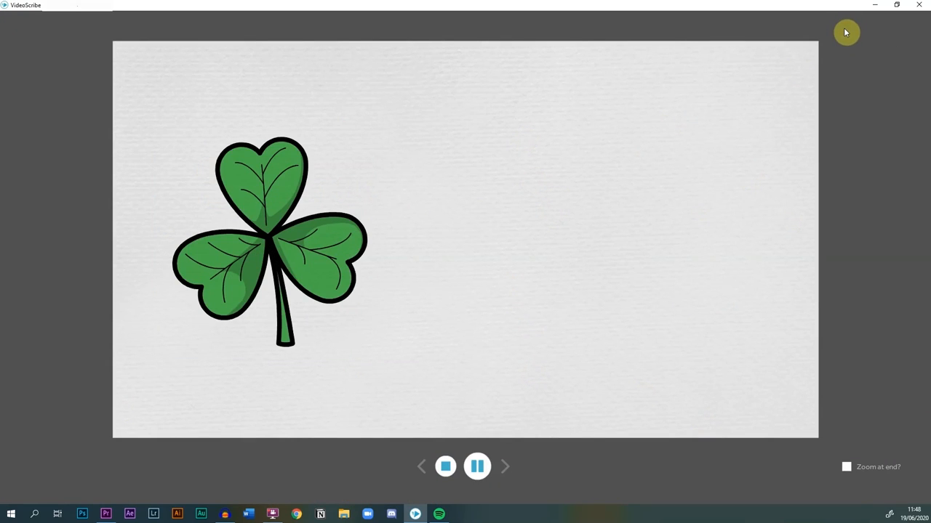
click(445, 469)
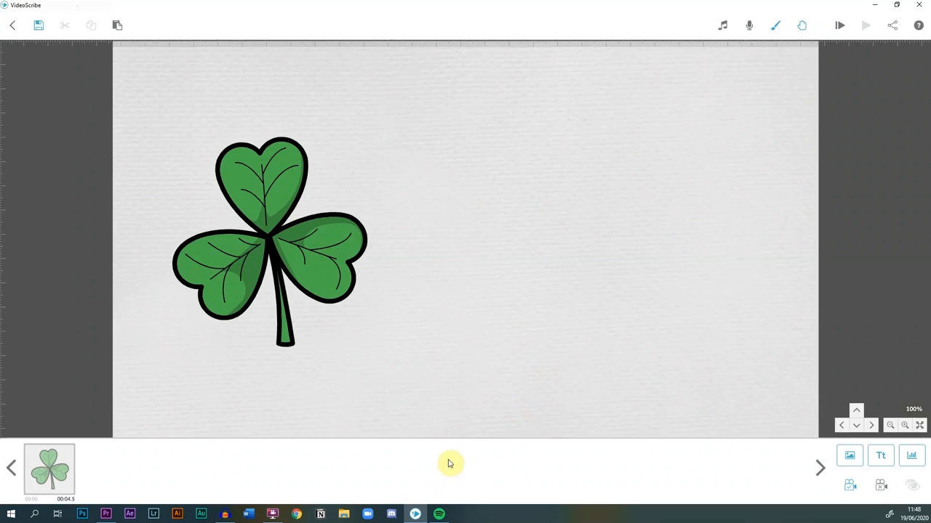
Step: Add the recently used crowd image, enlarge it beside the shamrock on its right, and store the current camera view for it
click(851, 458)
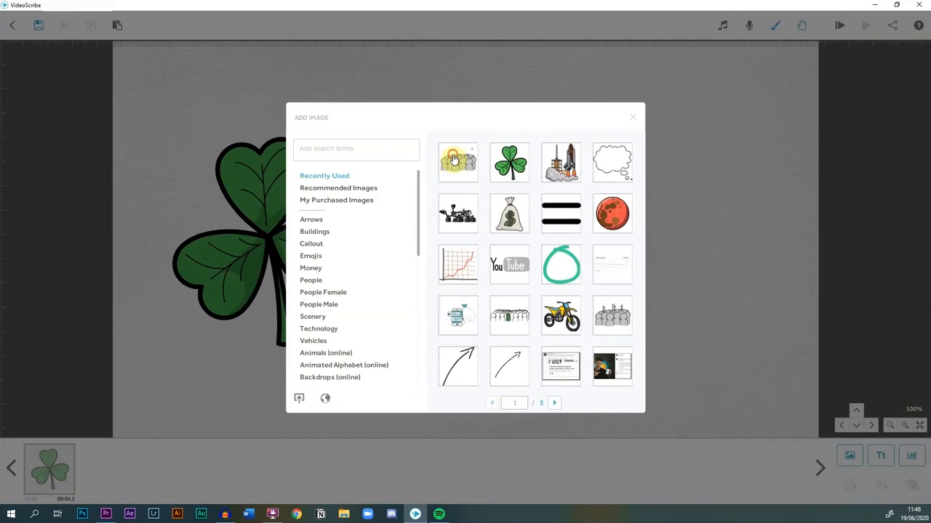
click(453, 159)
drag(534, 274, 604, 331)
drag(522, 258, 659, 266)
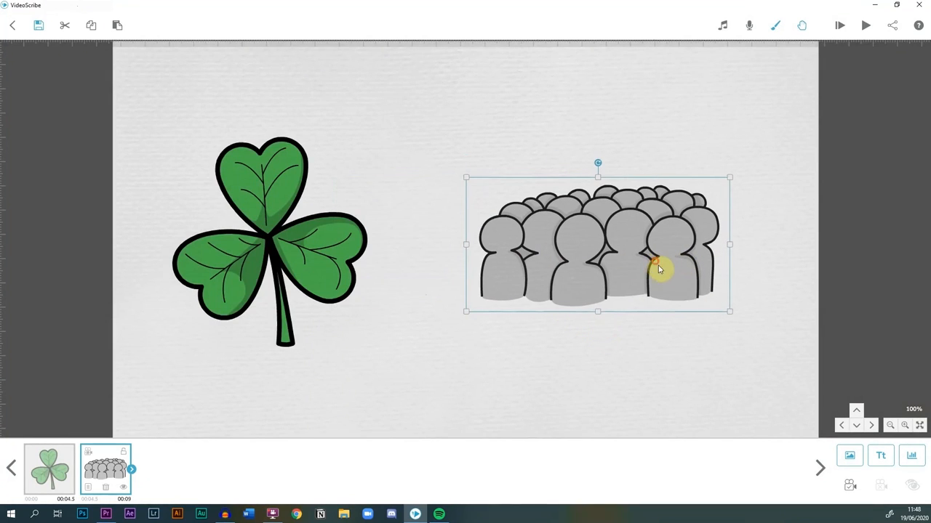
drag(730, 317, 738, 327)
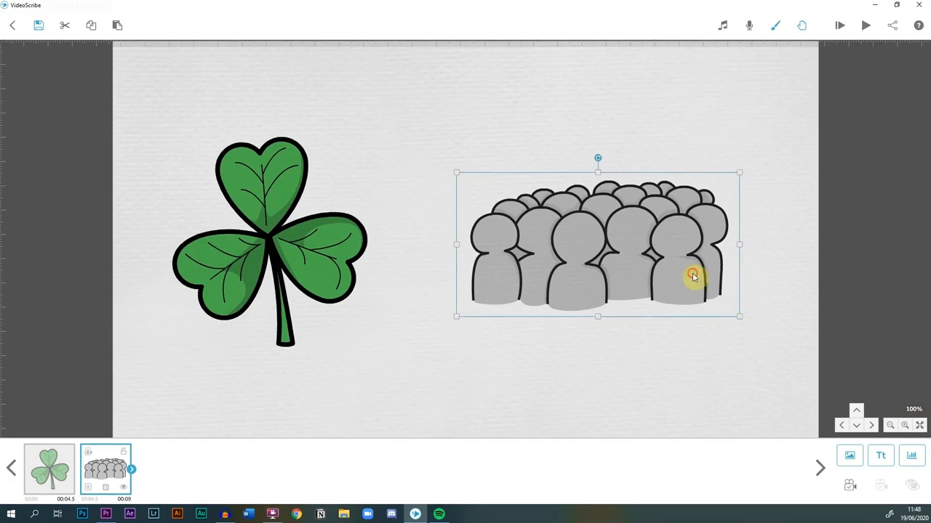
drag(692, 274, 687, 271)
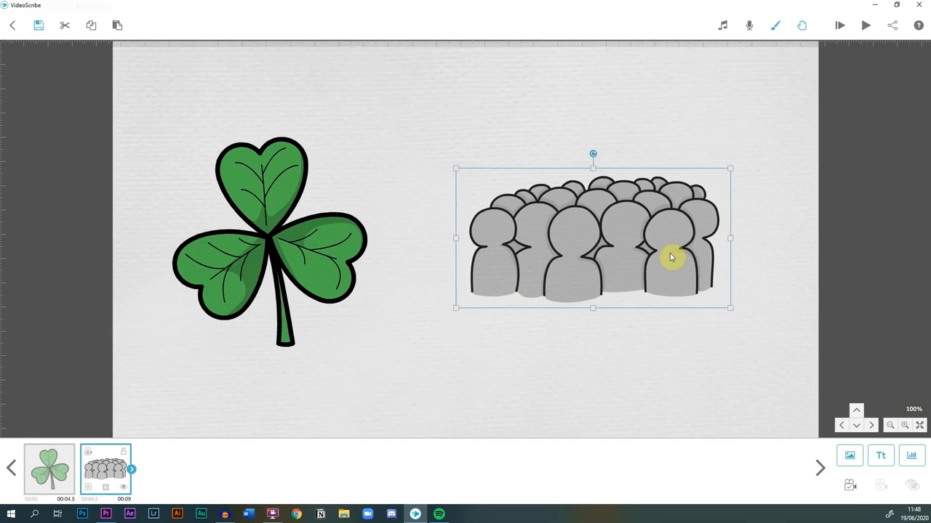
click(845, 490)
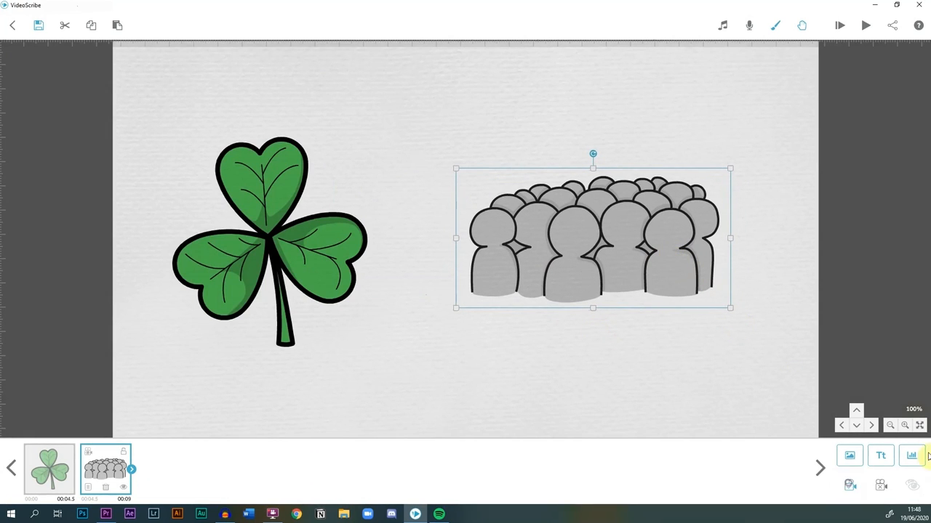
Step: Animate the crowd with a Smooth Move In from the right, using 2.0 s for Animate and 2.0 s for Pause
double_click(635, 255)
click(414, 172)
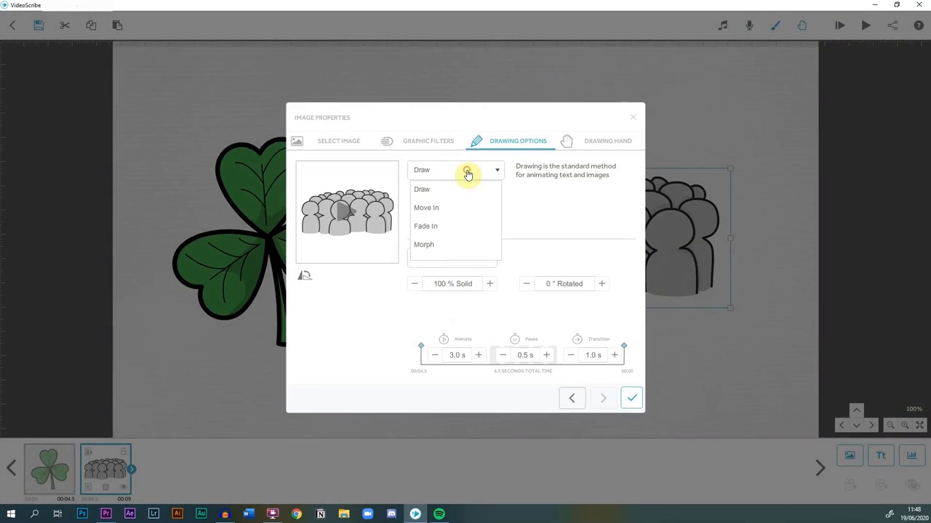
click(456, 212)
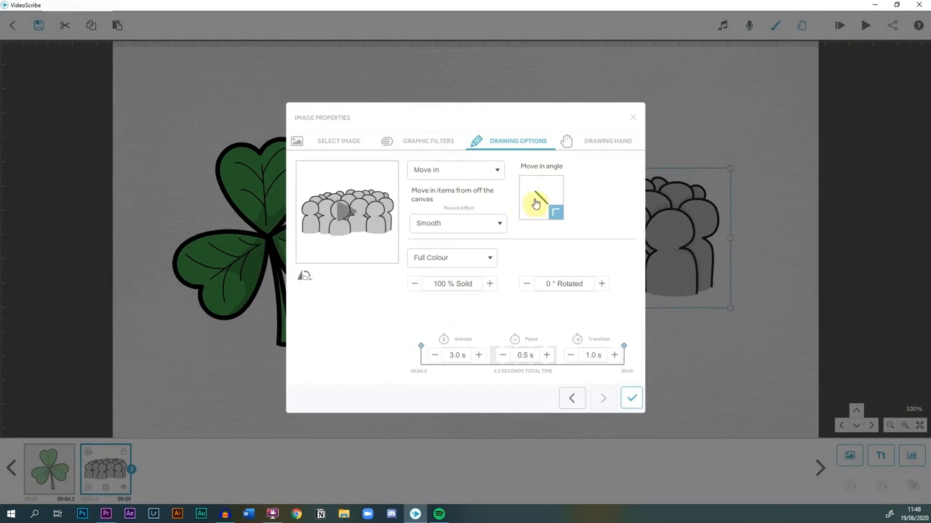
click(443, 225)
click(443, 226)
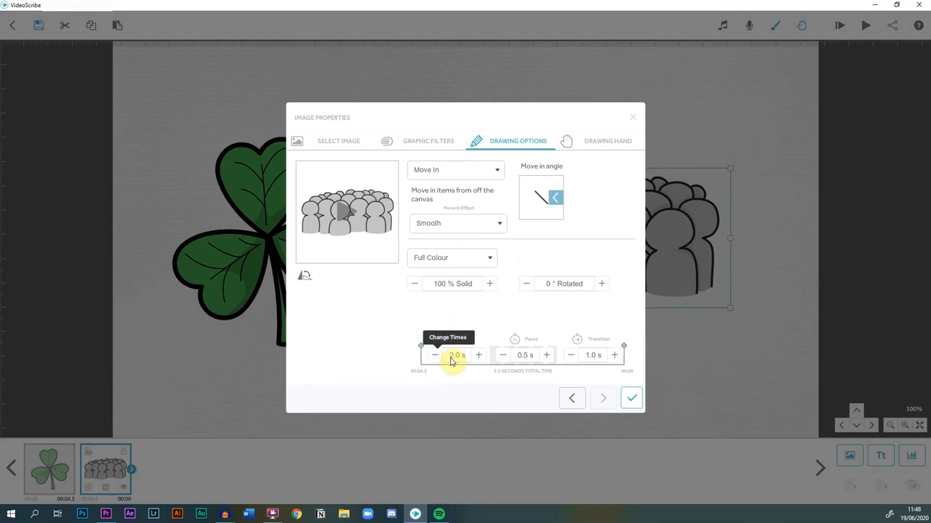
click(349, 216)
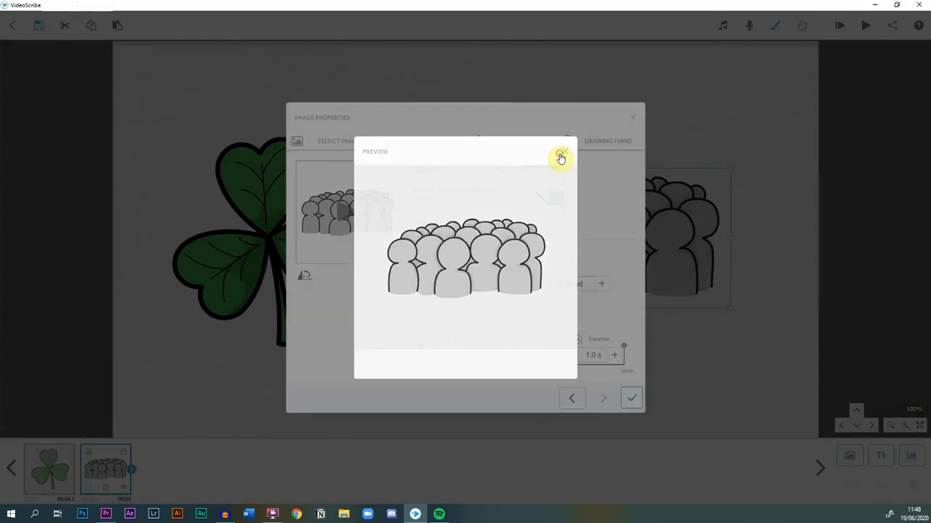
click(564, 151)
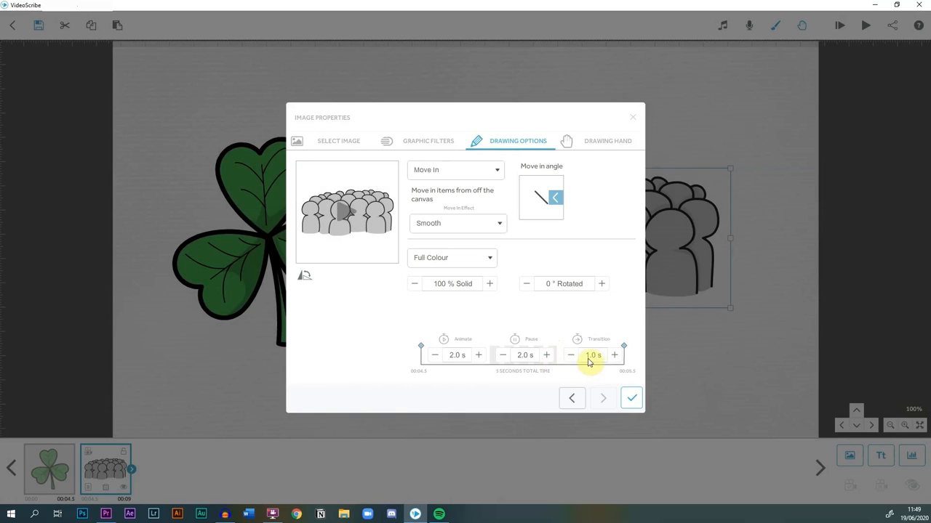
click(632, 401)
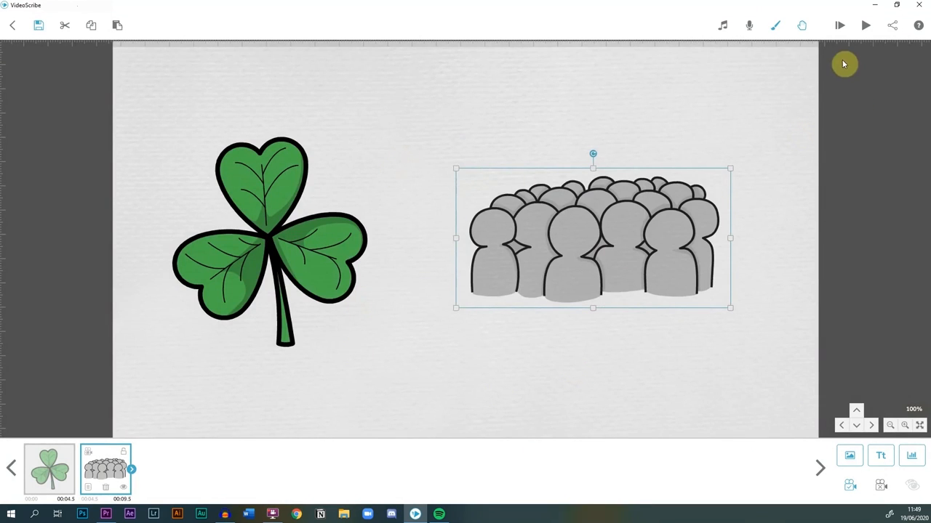
Step: Play the scribe from the start to check both animations, and open and close the crowd image's properties
click(836, 28)
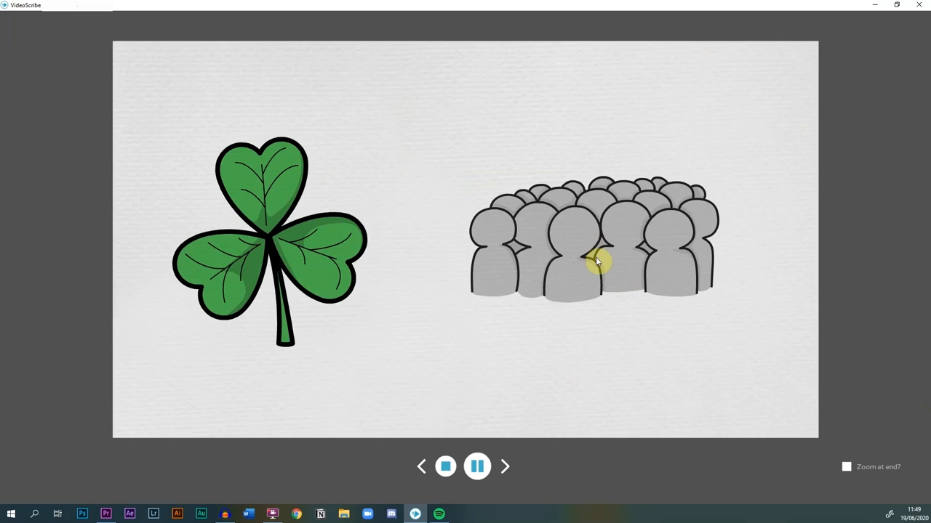
double_click(593, 260)
click(630, 116)
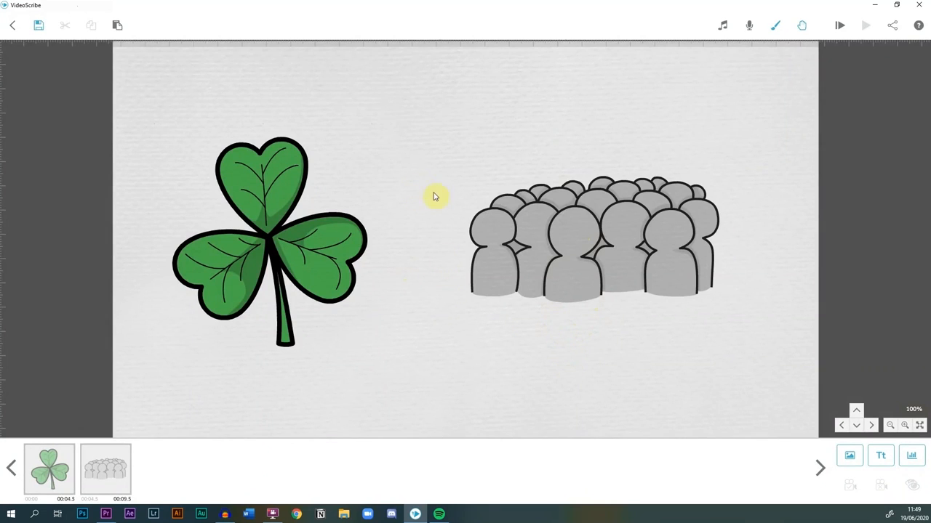
Step: Add the coloured forest image from the Scenery library, then enlarge and place it above and between the shamrock and the crowd
drag(450, 148, 448, 226)
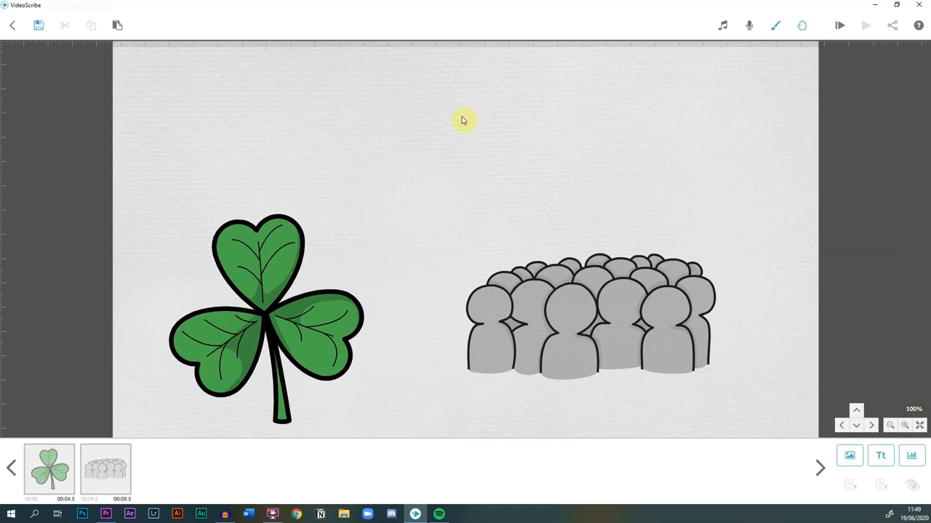
click(849, 456)
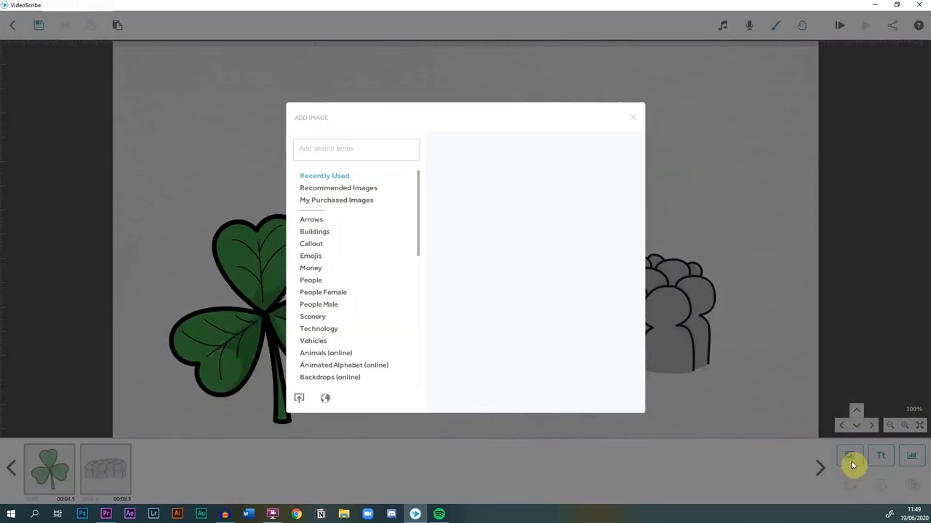
click(309, 317)
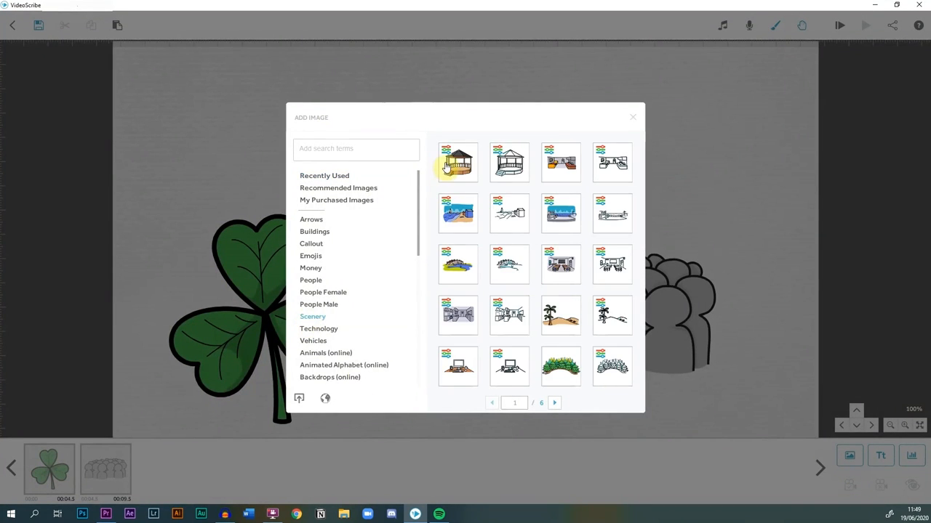
click(560, 374)
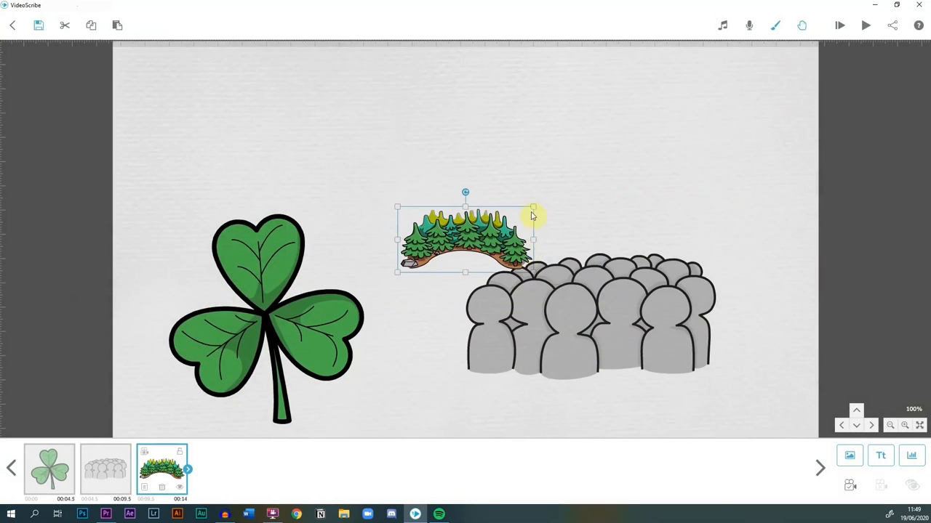
drag(532, 208, 635, 157)
drag(567, 218, 527, 195)
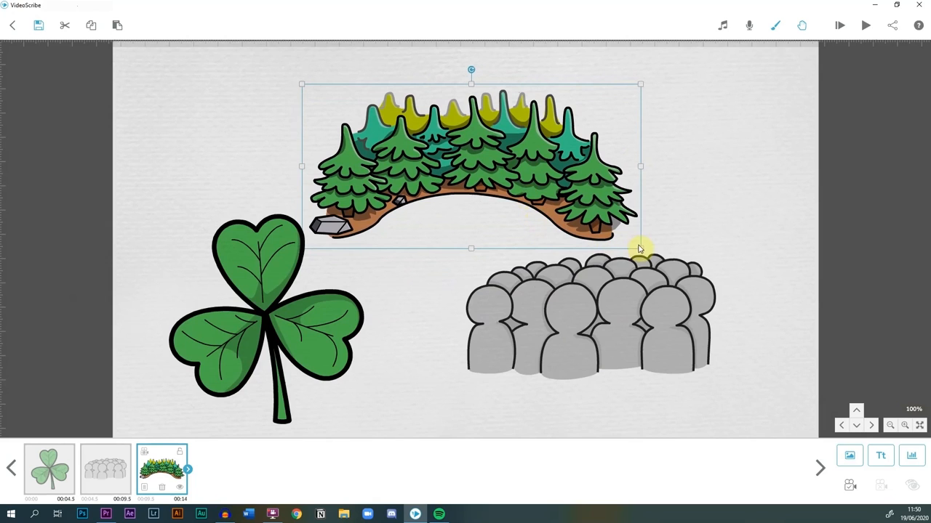
drag(640, 249, 573, 206)
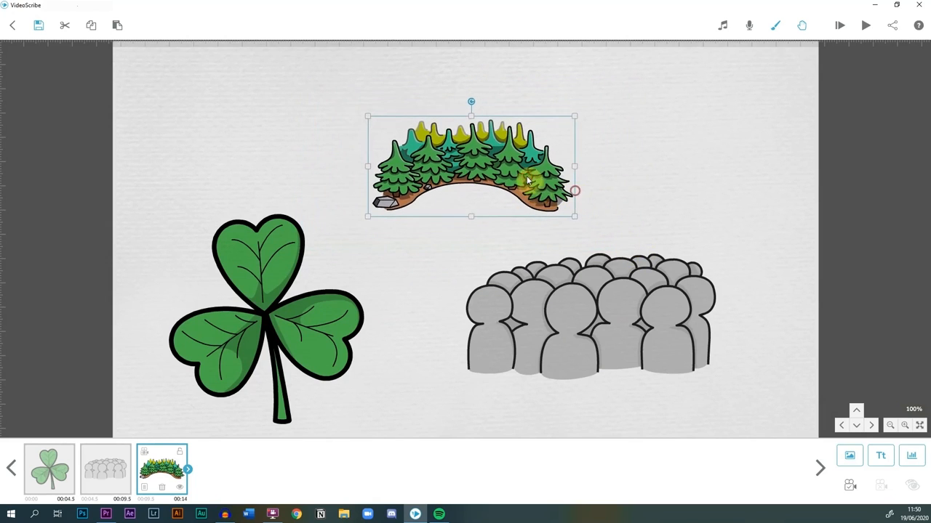
drag(526, 176, 530, 189)
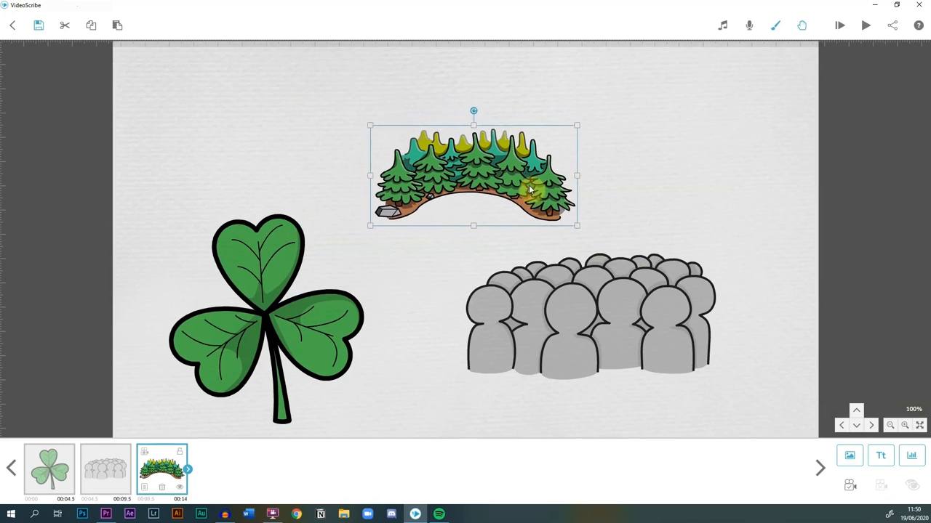
Step: Zoom in until the forest fills most of the view and set its camera to that close-up position
click(905, 426)
click(905, 426)
click(905, 426)
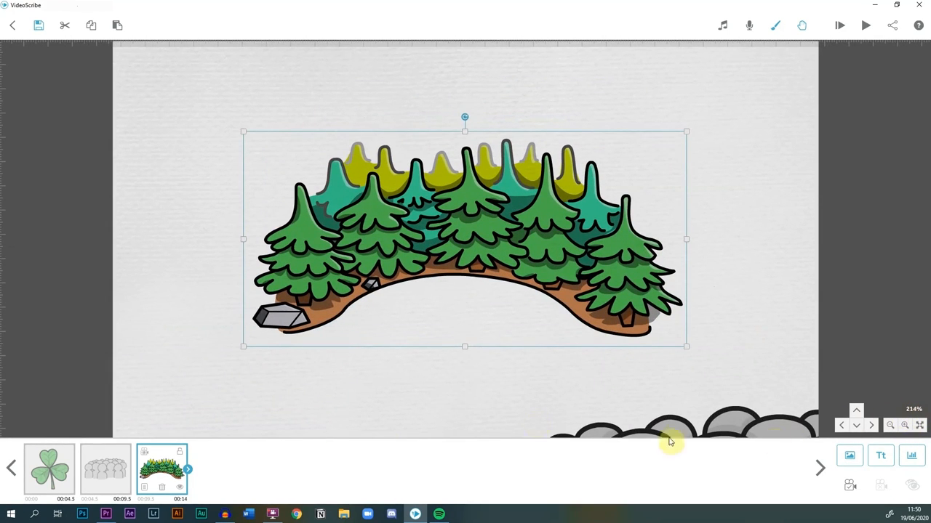
click(849, 486)
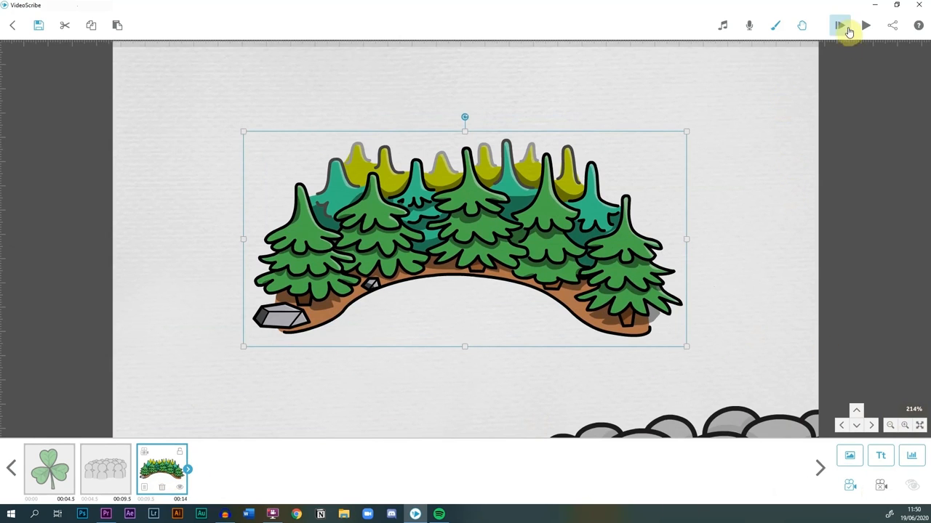
Step: Keep the forest's animation method as Draw, with 2.0 s for Animate and 1.5 s for Pause
click(478, 242)
click(478, 242)
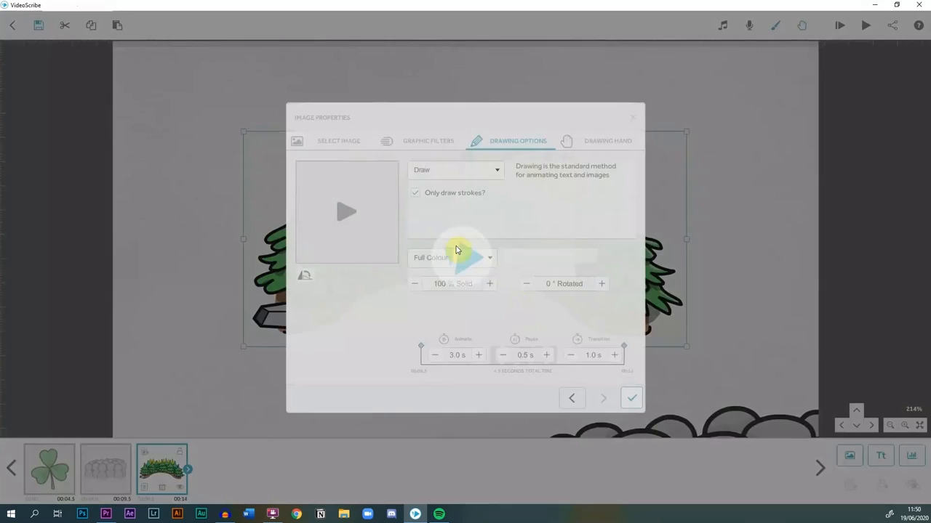
click(441, 170)
click(422, 191)
click(433, 355)
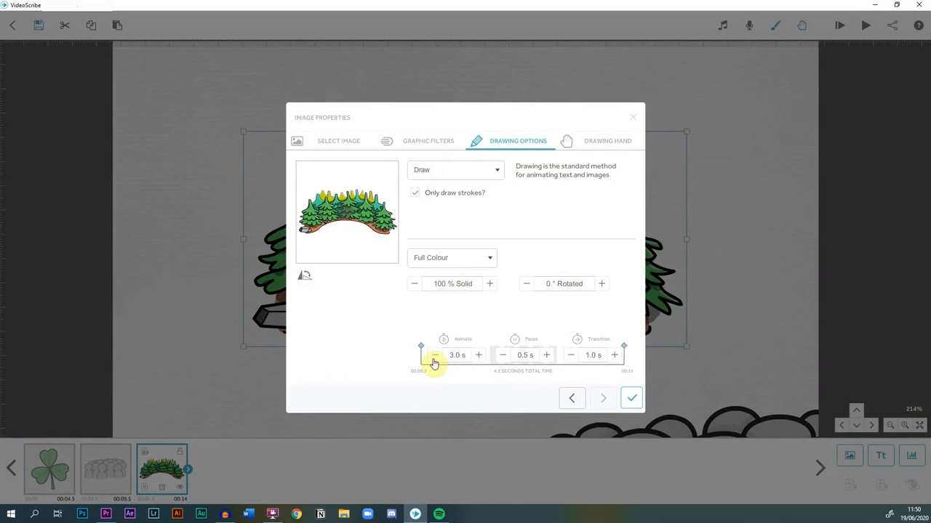
click(548, 357)
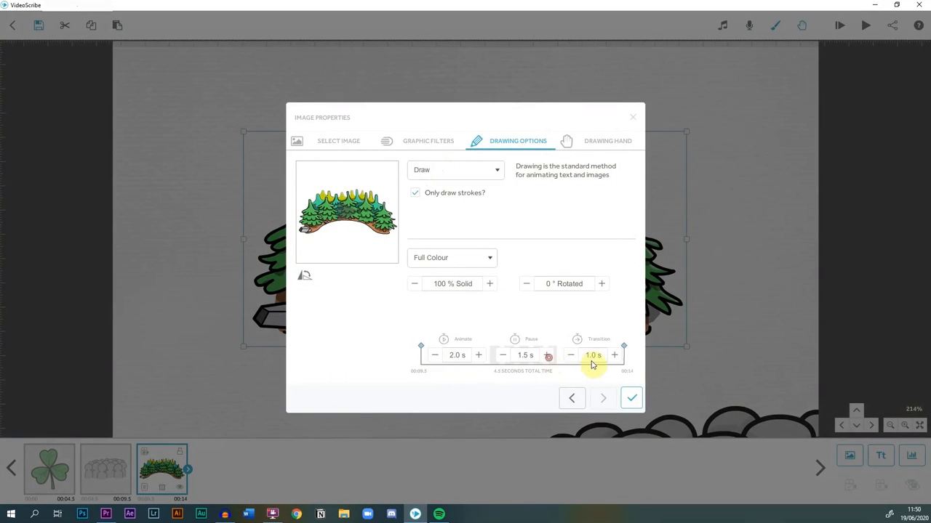
click(632, 400)
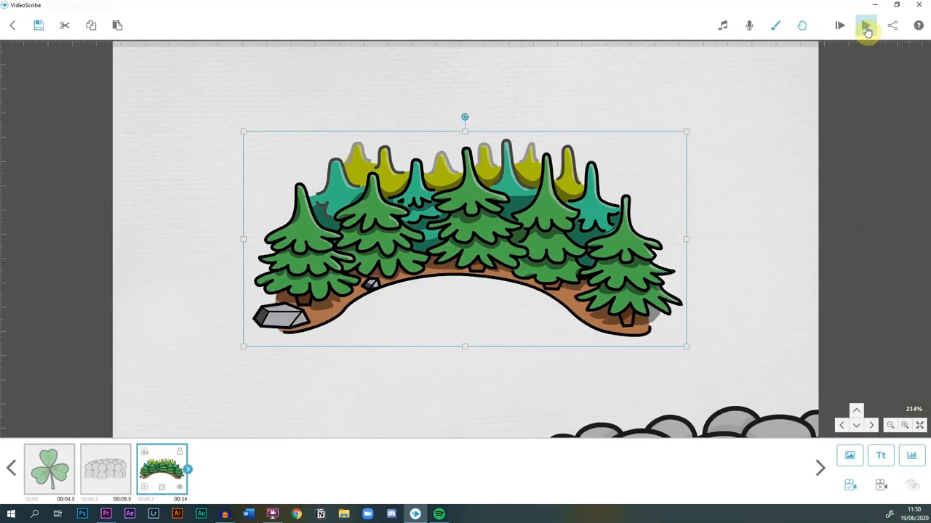
Step: Preview the forest's drawing animation on its own, and play the whole scribe from the start
click(866, 26)
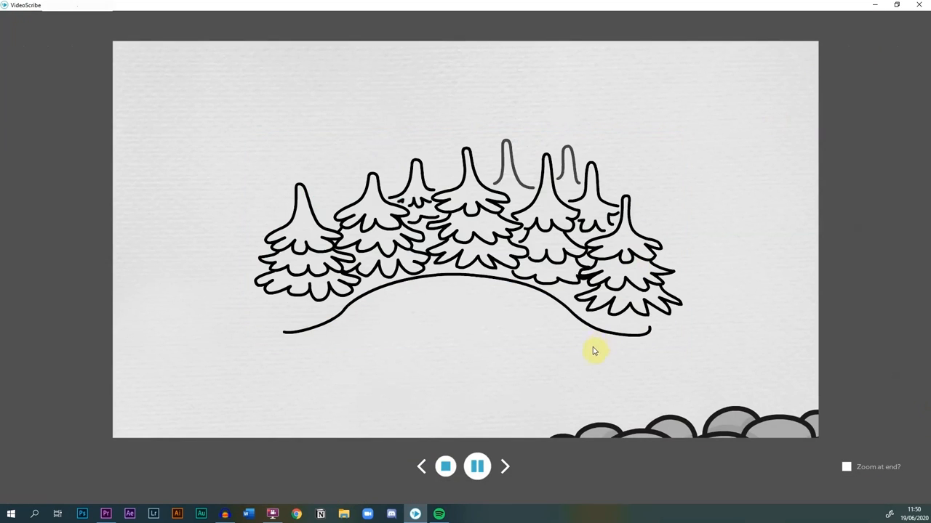
click(444, 467)
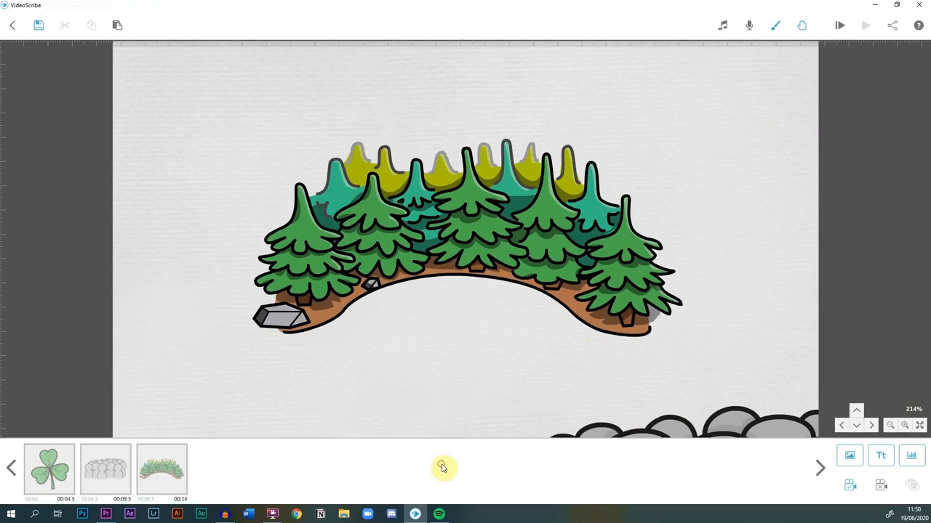
click(838, 27)
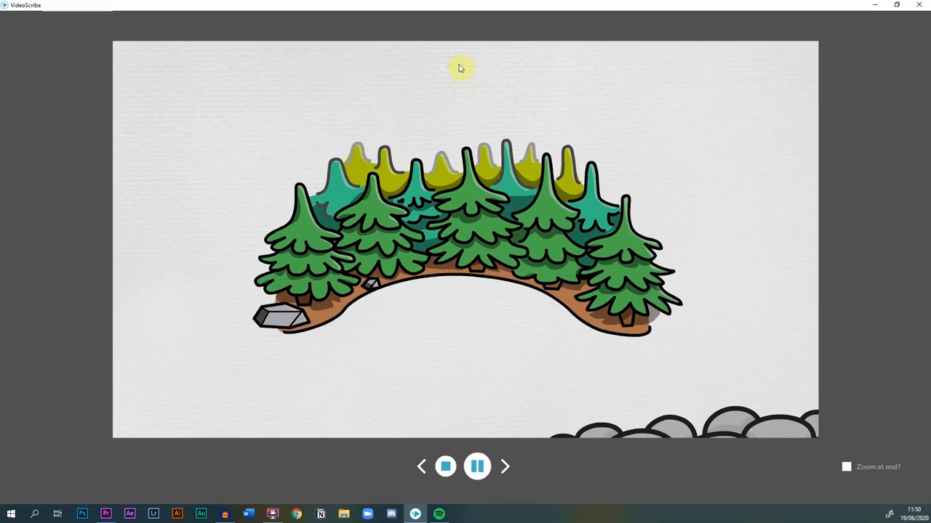
click(446, 467)
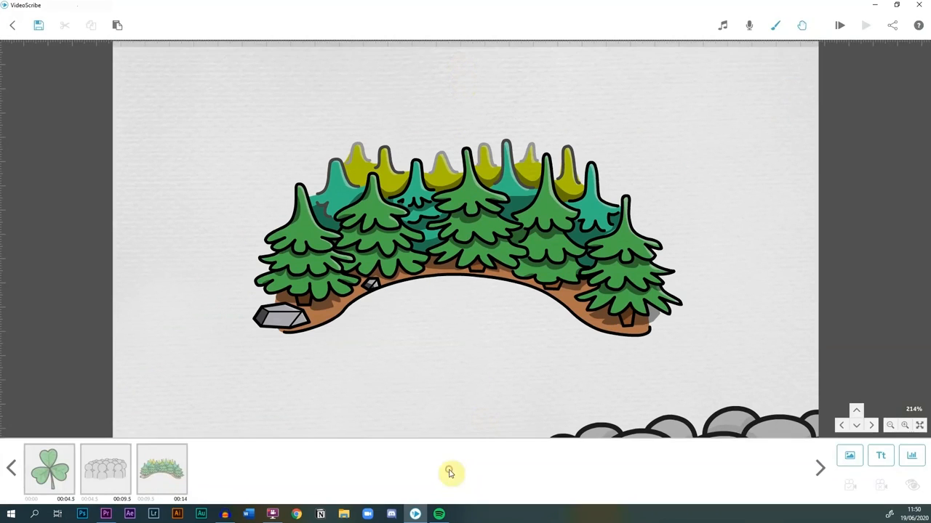
Step: Move the shamrock slightly closer to the crowd and frame all three images together at 100% zoom
click(888, 427)
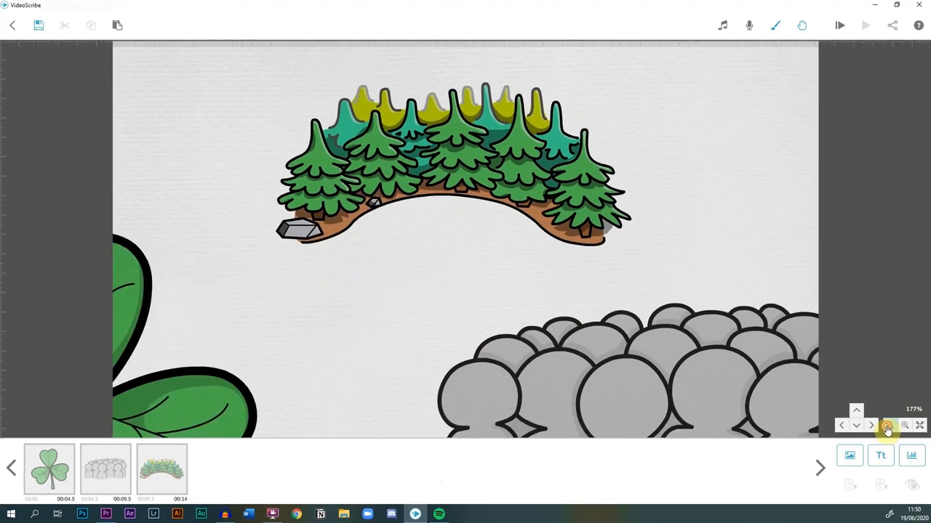
click(888, 427)
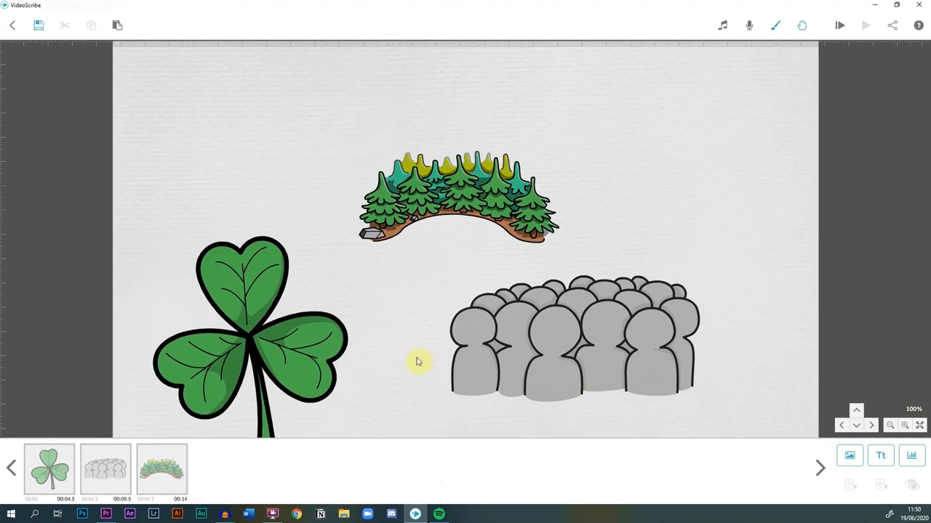
drag(418, 371, 441, 344)
click(574, 311)
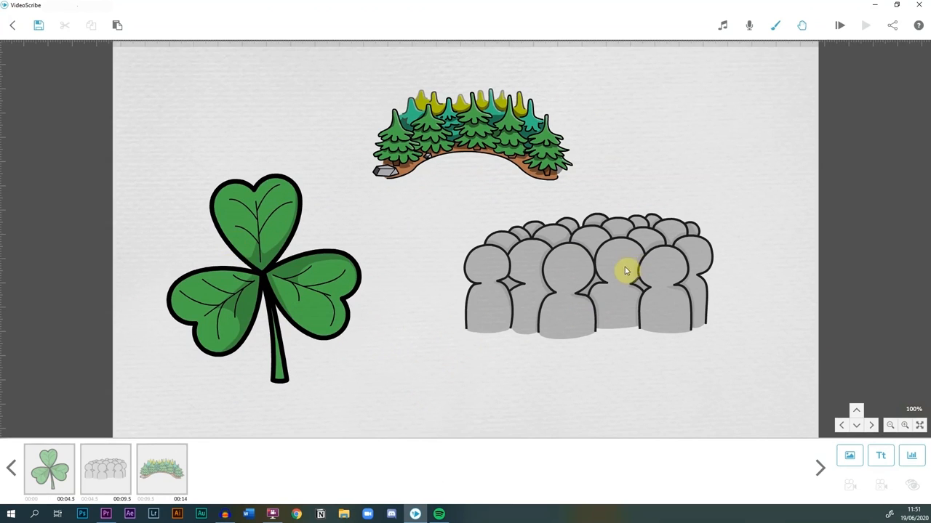
click(294, 299)
mouse_move(306, 298)
mouse_down()
mouse_move(322, 281)
mouse_move(305, 288)
mouse_move(318, 295)
mouse_up()
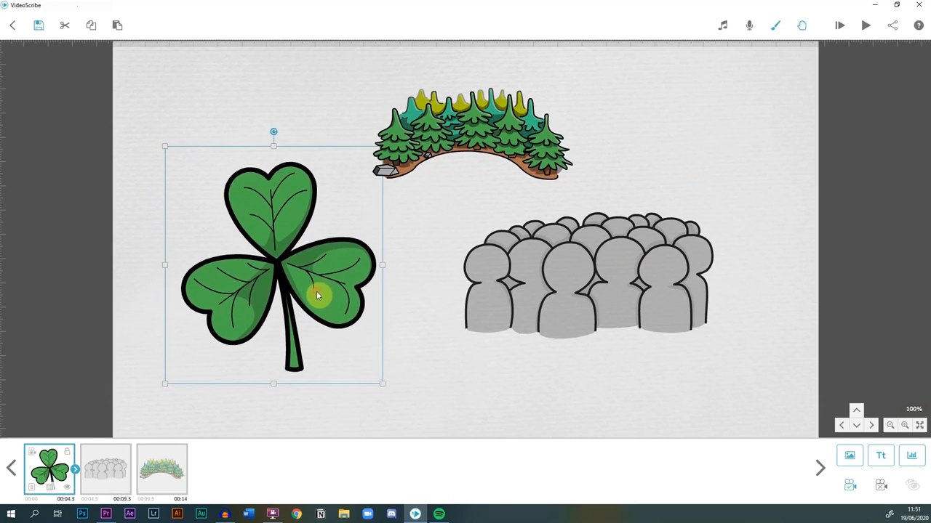
click(446, 336)
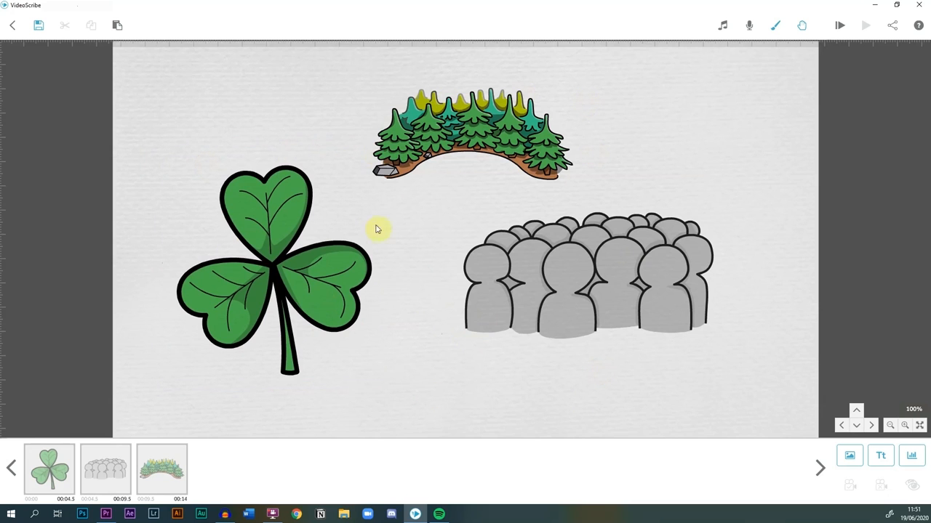
mouse_move(668, 367)
mouse_down()
mouse_move(87, 303)
mouse_move(252, 320)
mouse_move(682, 328)
mouse_move(642, 373)
mouse_move(655, 364)
mouse_move(675, 392)
mouse_move(641, 402)
mouse_move(700, 401)
mouse_up()
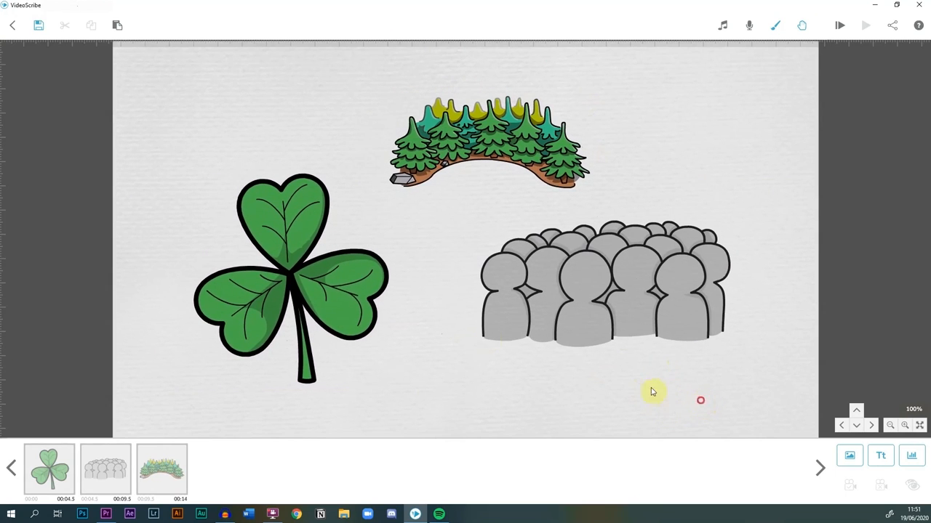
Step: Set the shamrock, crowd and forest elements together to the current camera position
click(173, 465)
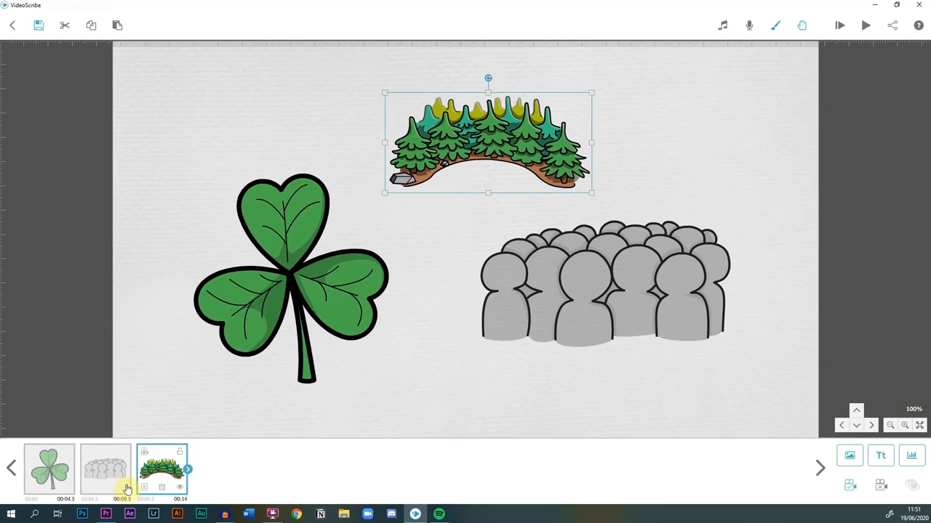
click(56, 477)
ctrl+click(102, 476)
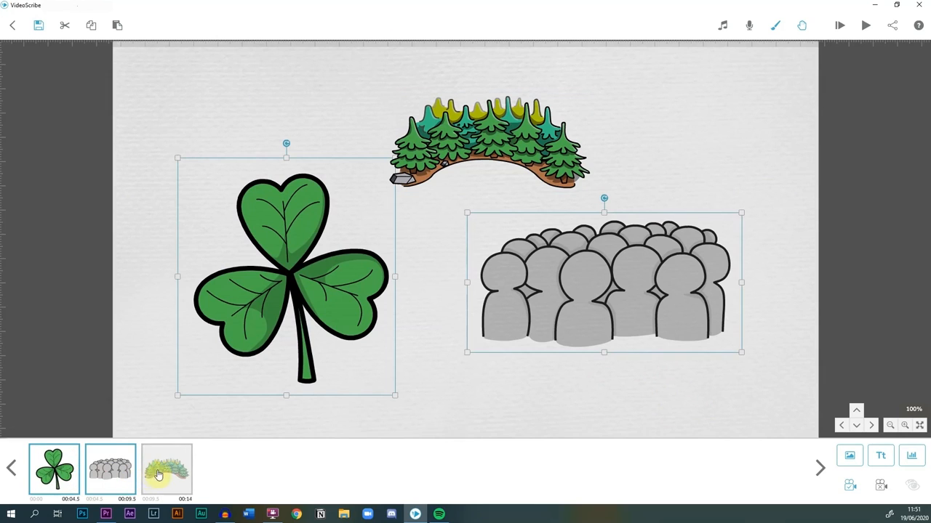
ctrl+click(157, 473)
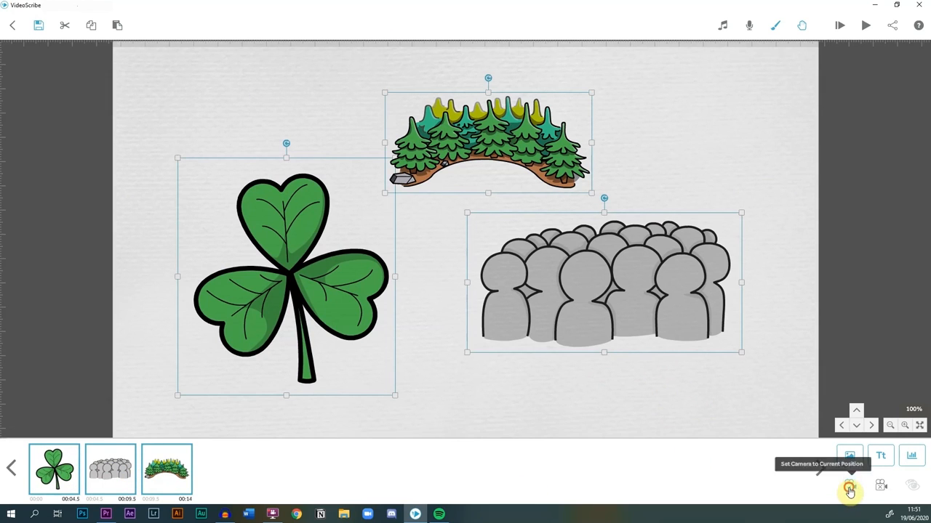
click(487, 363)
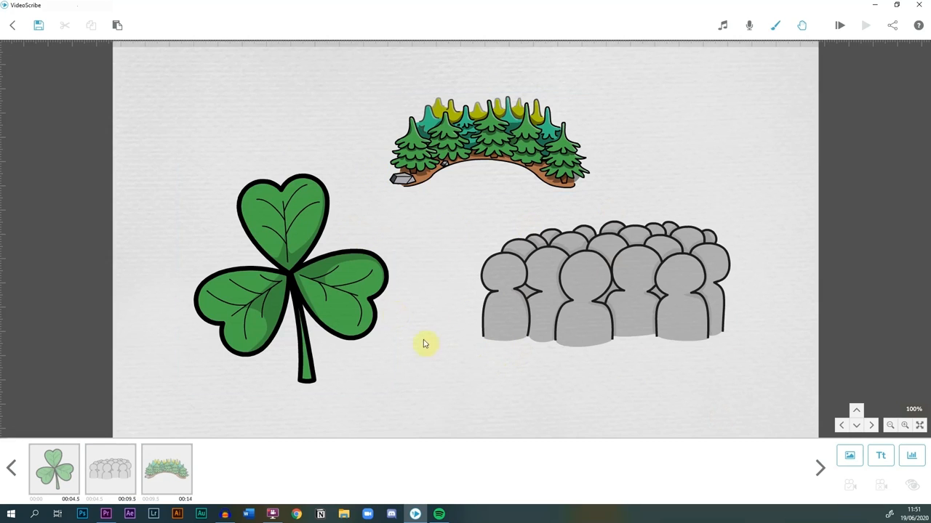
Step: Add the recently used red line chart image on the empty canvas below the other images and set its camera to the current view
drag(521, 407, 521, 138)
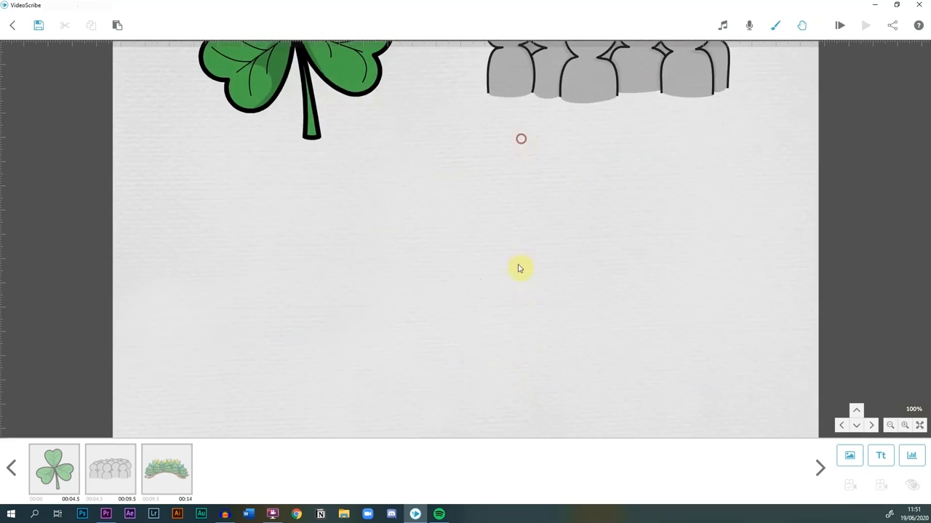
drag(536, 287, 530, 160)
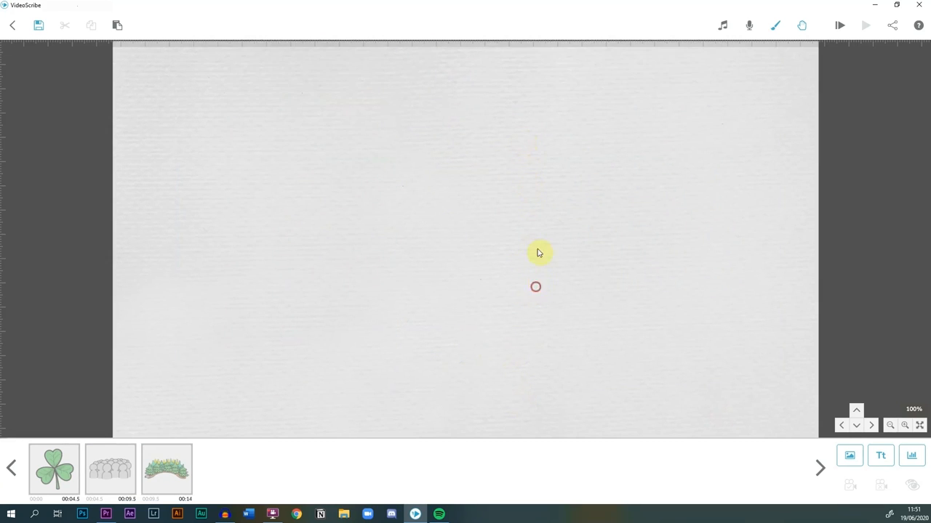
click(849, 457)
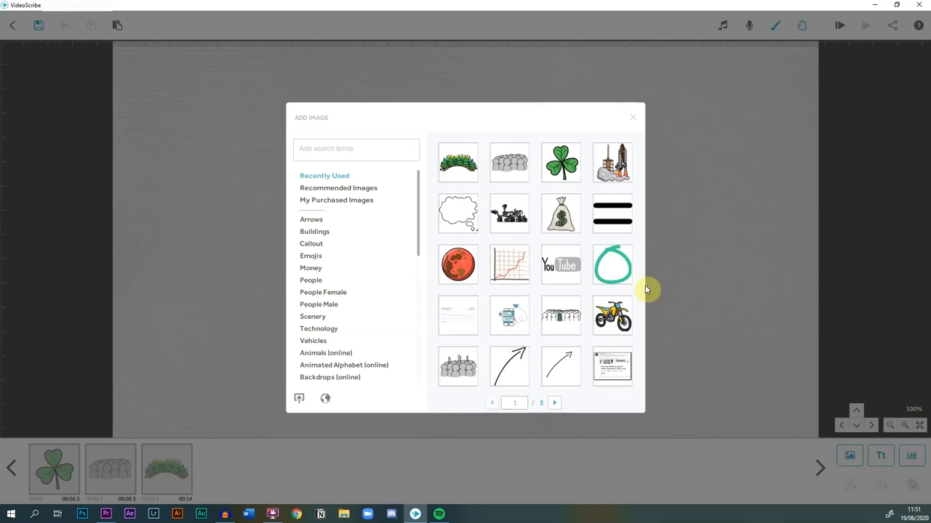
click(507, 275)
click(534, 301)
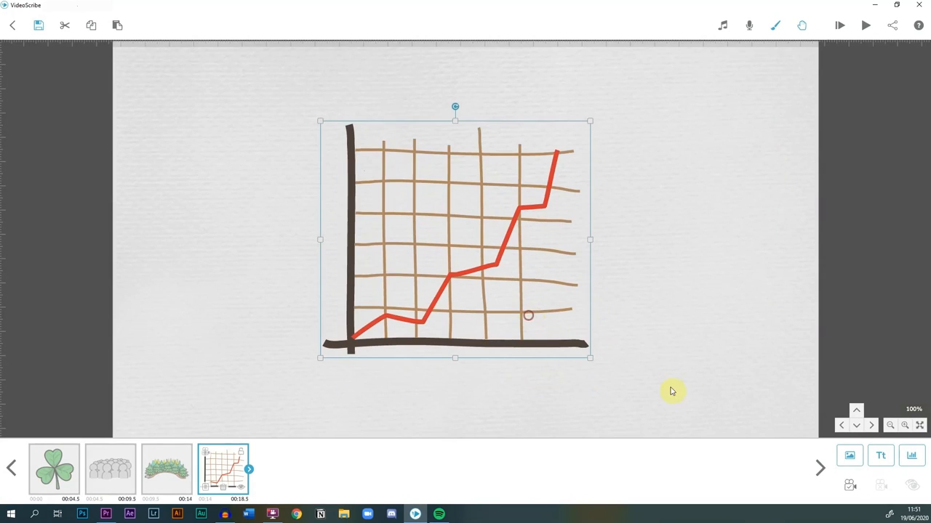
click(847, 489)
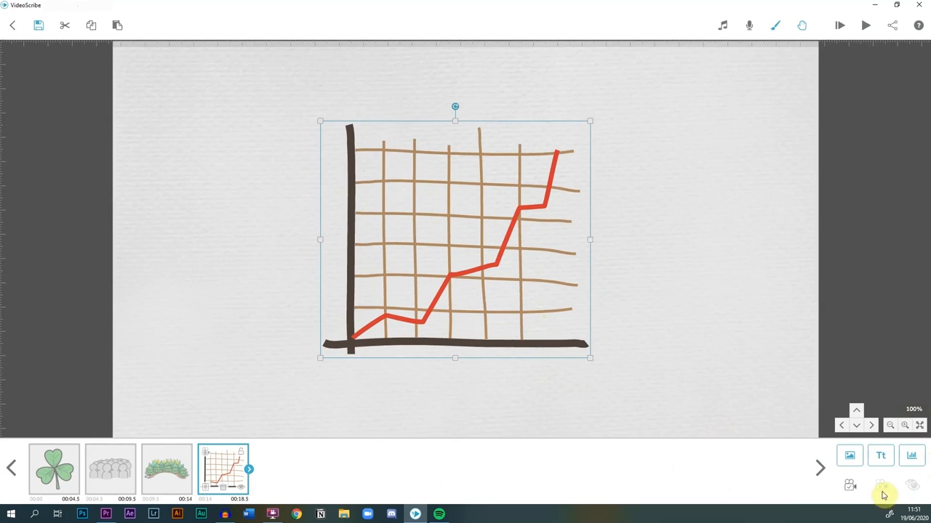
click(851, 488)
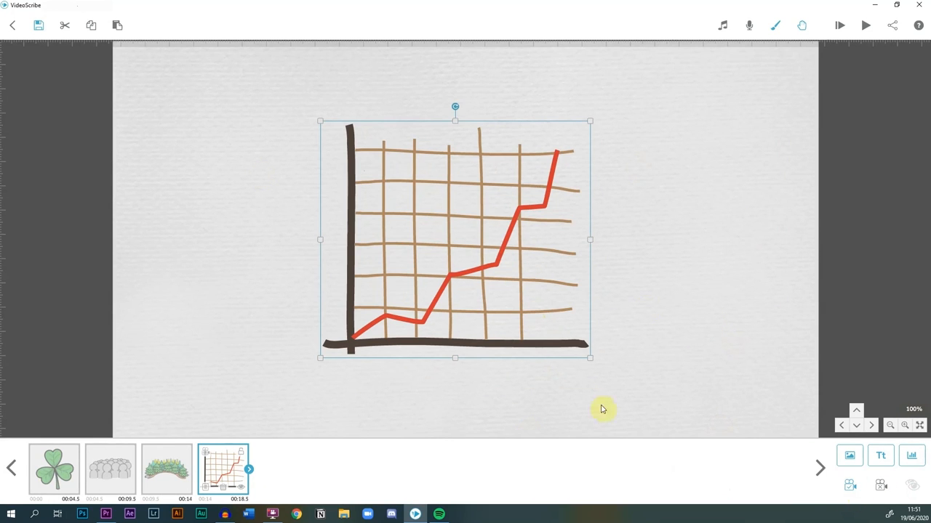
Step: Animate the line chart with Fade In, using 1.0 s for Animate and 1.5 s for Pause
double_click(454, 208)
click(422, 175)
click(426, 226)
click(434, 355)
click(434, 356)
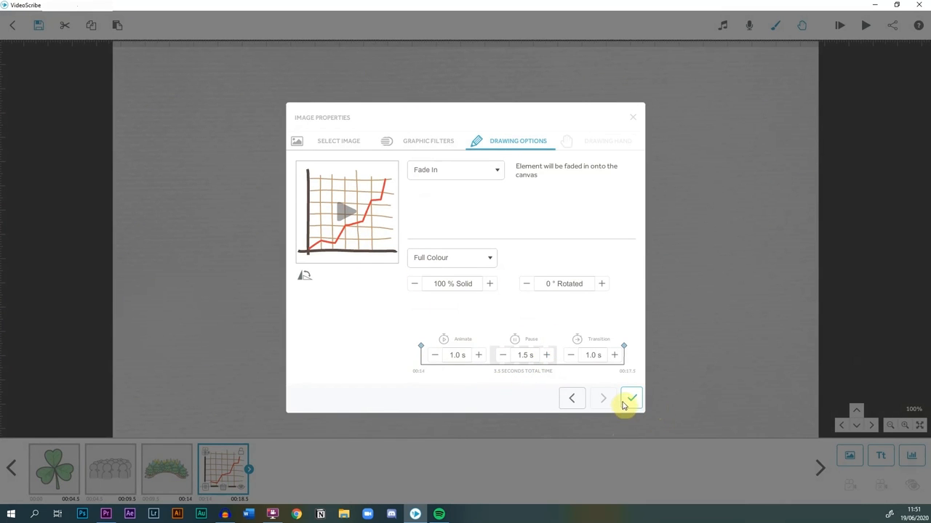
click(630, 400)
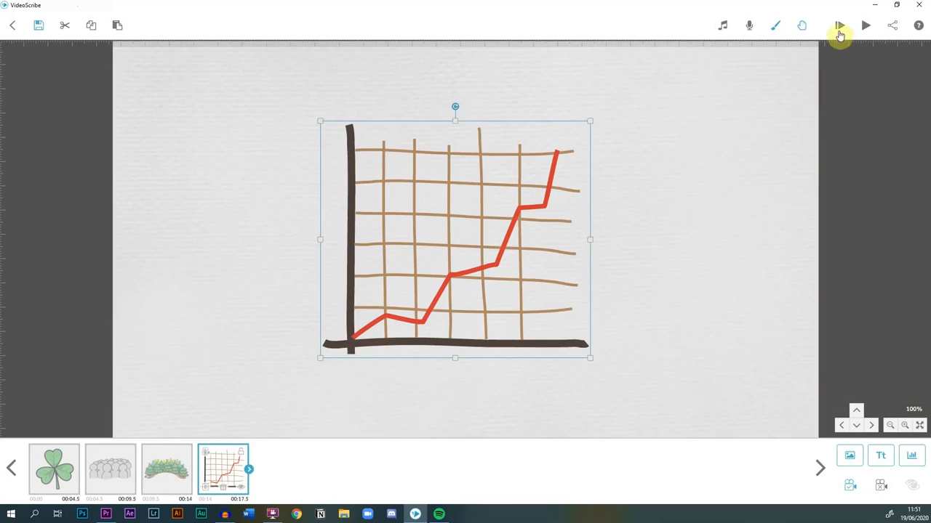
Step: Play the full scribe from the start to check the camera move to the line chart
click(838, 28)
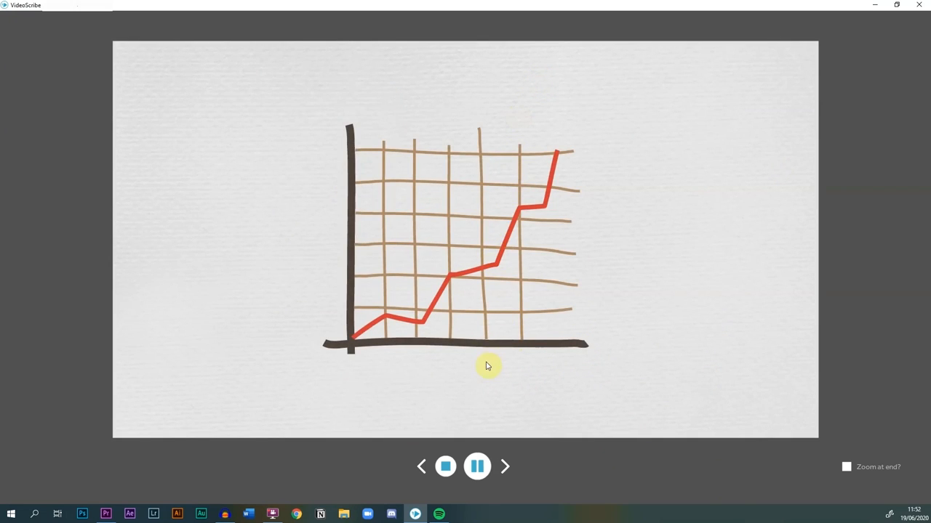
click(445, 466)
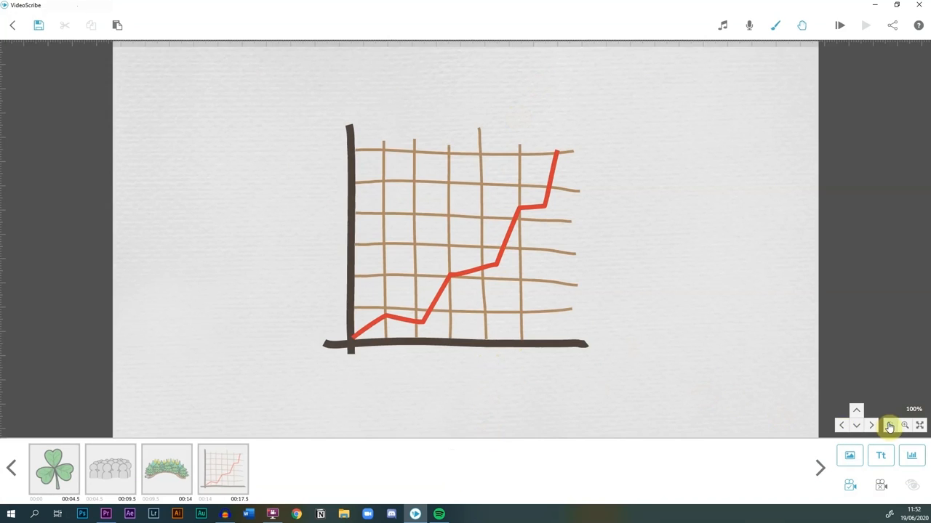
Step: Examine how the image group and the line chart are laid out on the canvas and the empty space around them
click(888, 426)
scroll(615, 176, up, 10)
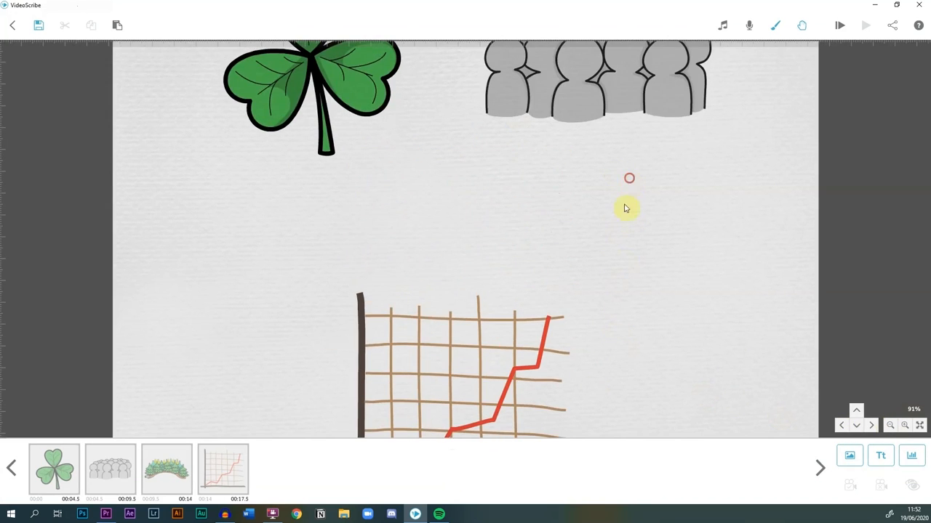
drag(658, 172, 647, 150)
drag(582, 143, 730, 182)
drag(546, 173, 599, 124)
drag(565, 293, 584, 83)
drag(594, 208, 581, 318)
drag(561, 240, 557, 363)
drag(657, 184, 557, 176)
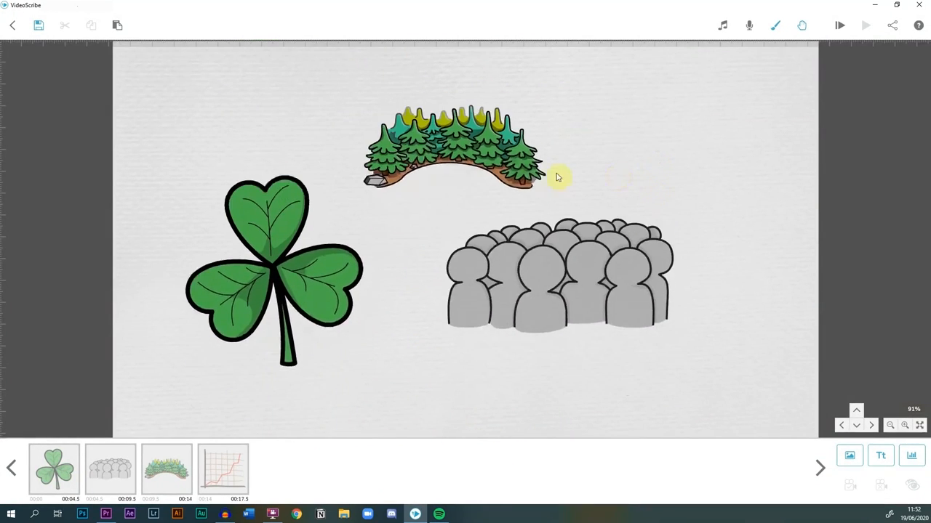
drag(557, 356, 638, 400)
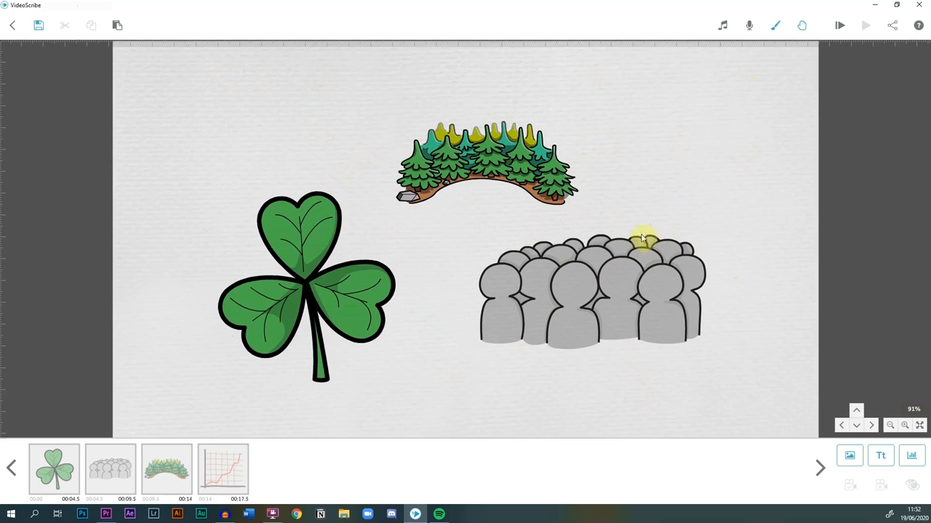
drag(654, 243, 625, 103)
mouse_move(615, 333)
mouse_down()
mouse_move(632, 237)
mouse_move(626, 108)
mouse_up()
drag(677, 212, 185, 289)
drag(456, 272, 227, 307)
drag(260, 187, 574, 62)
drag(468, 288, 444, 156)
drag(392, 218, 438, 97)
mouse_move(708, 257)
mouse_down()
mouse_move(575, 270)
mouse_move(534, 212)
mouse_up()
drag(543, 279, 741, 299)
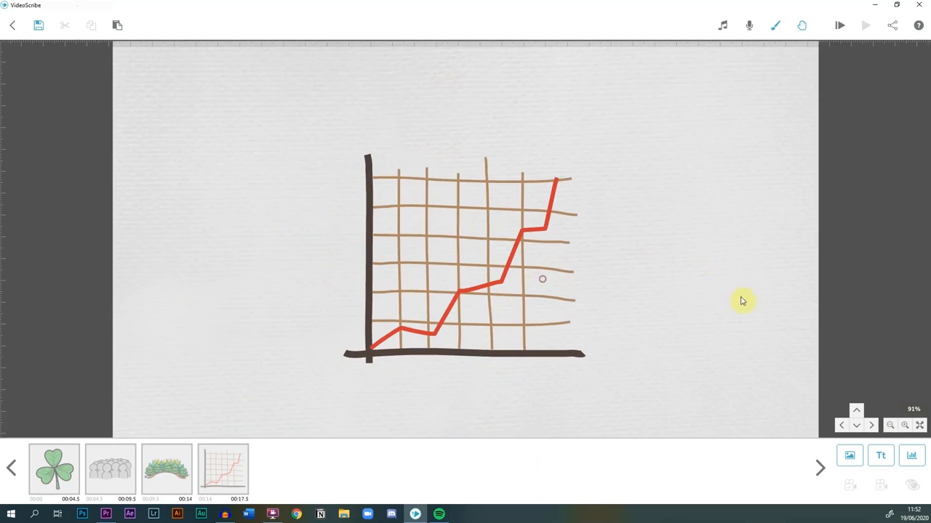
drag(755, 265, 727, 373)
drag(632, 257, 609, 436)
click(889, 425)
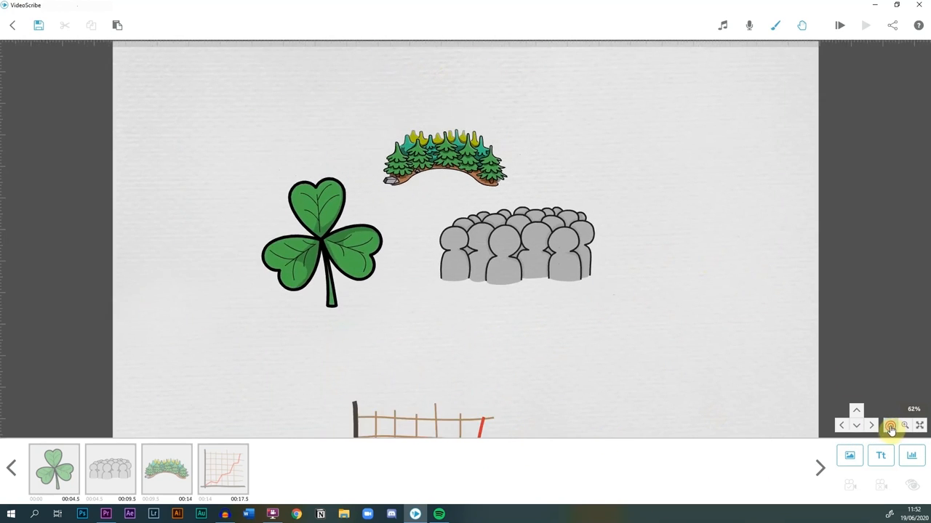
Step: Inspect the line chart up close and compare its distance from the image group above it
drag(617, 349, 529, 411)
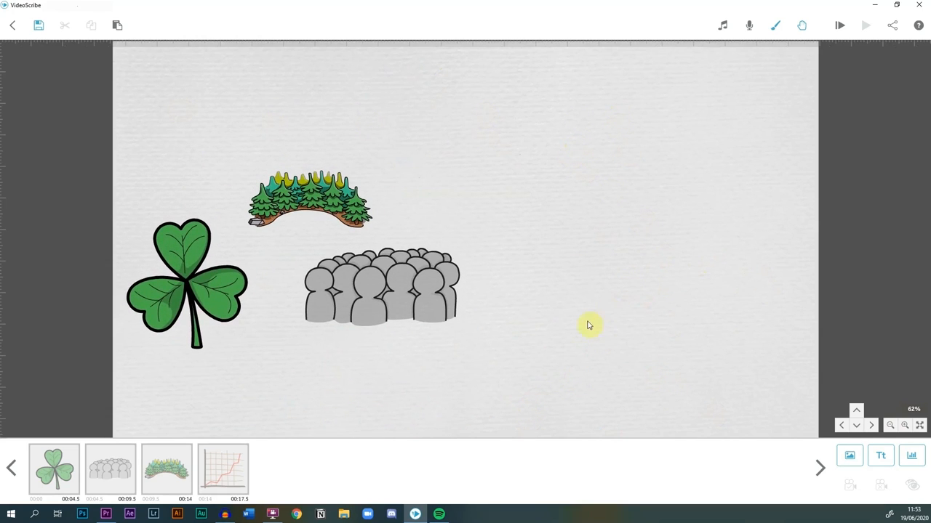
drag(538, 300, 587, 302)
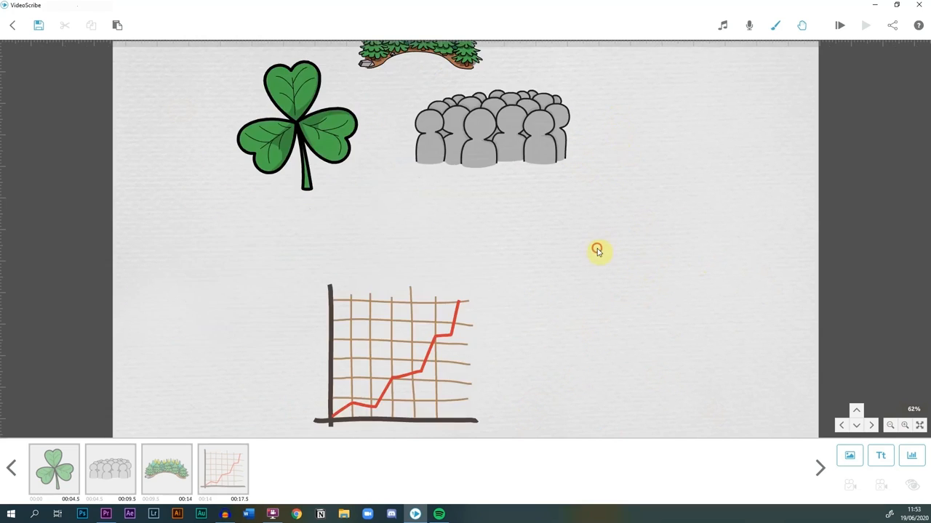
drag(598, 252, 610, 173)
drag(582, 289, 621, 216)
click(904, 426)
click(907, 427)
click(907, 427)
click(907, 426)
click(907, 427)
click(907, 427)
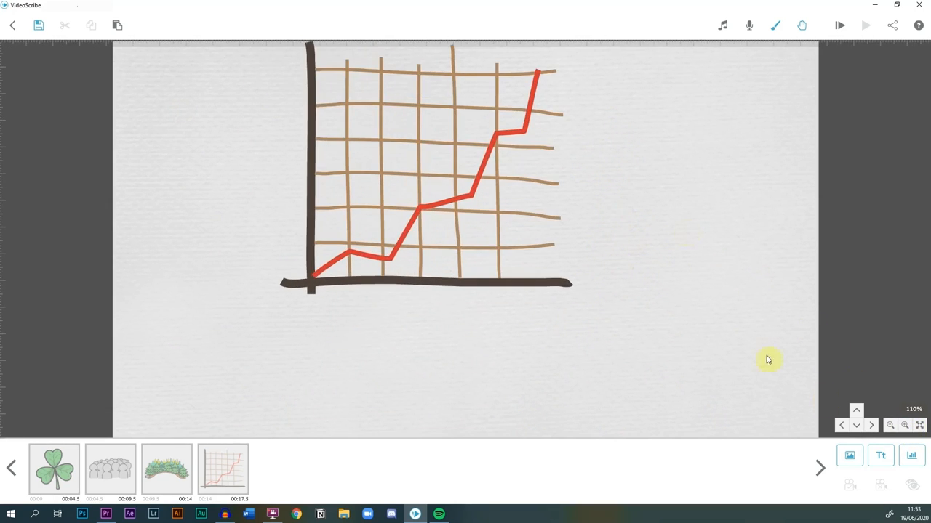
drag(649, 258, 700, 266)
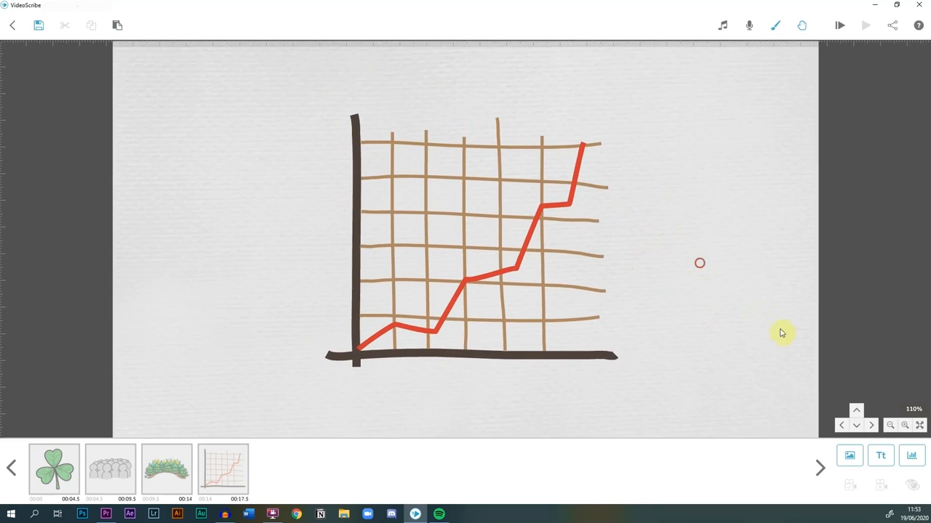
click(889, 425)
drag(675, 212, 630, 374)
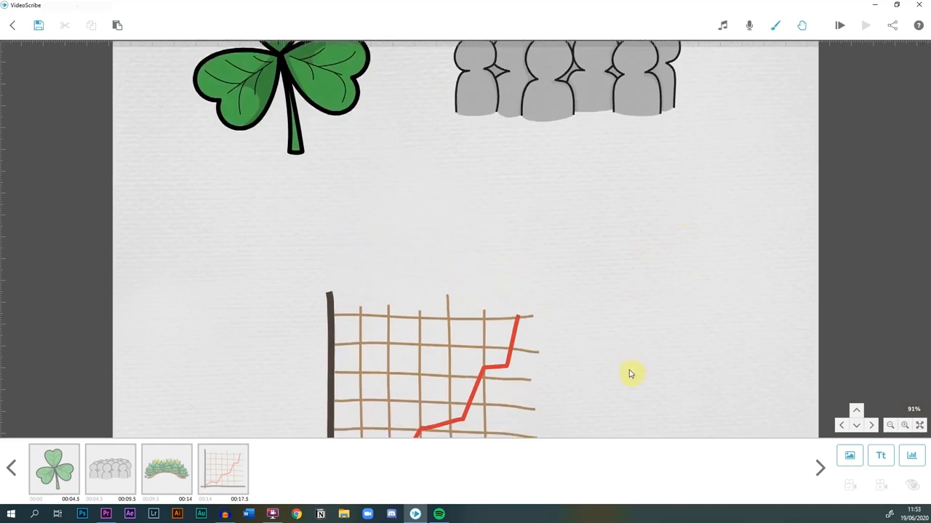
drag(571, 300, 577, 357)
mouse_move(574, 133)
mouse_down()
mouse_move(573, 228)
mouse_move(568, 133)
mouse_up()
drag(596, 187, 623, 100)
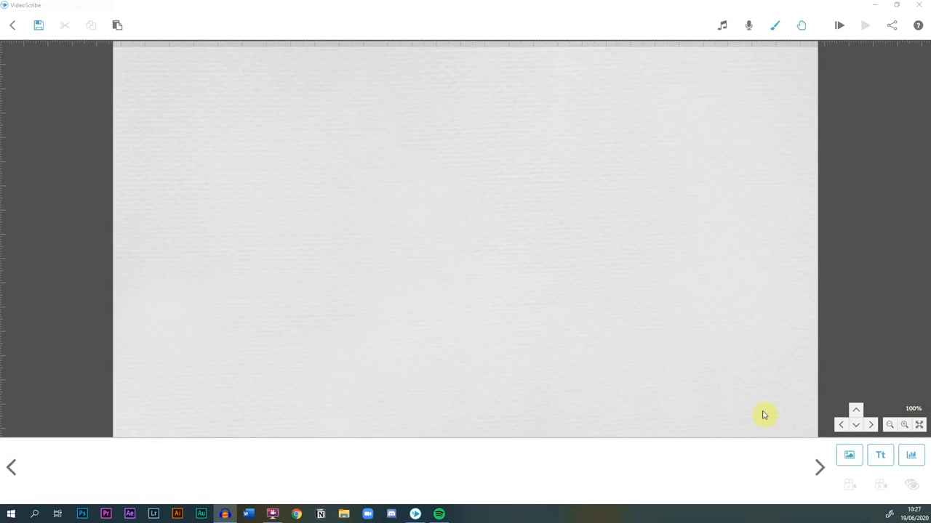
click(851, 460)
click(599, 324)
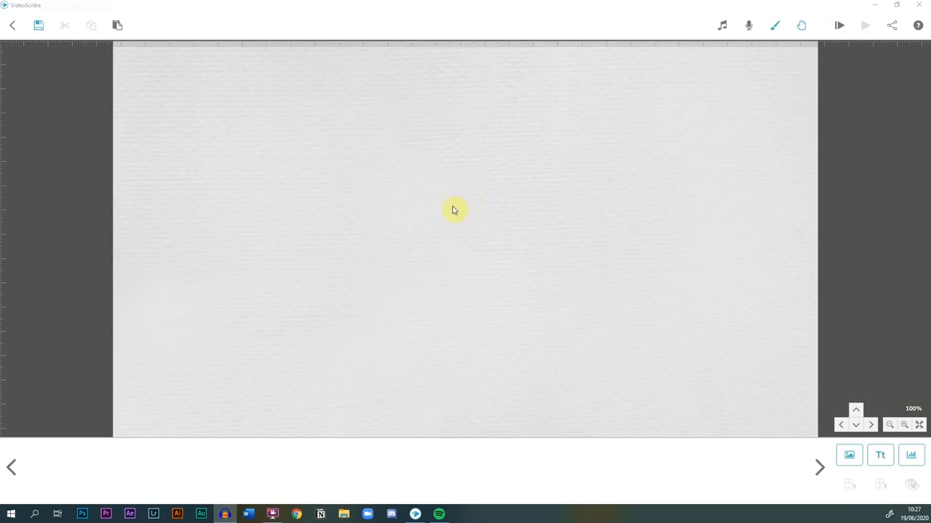
click(849, 456)
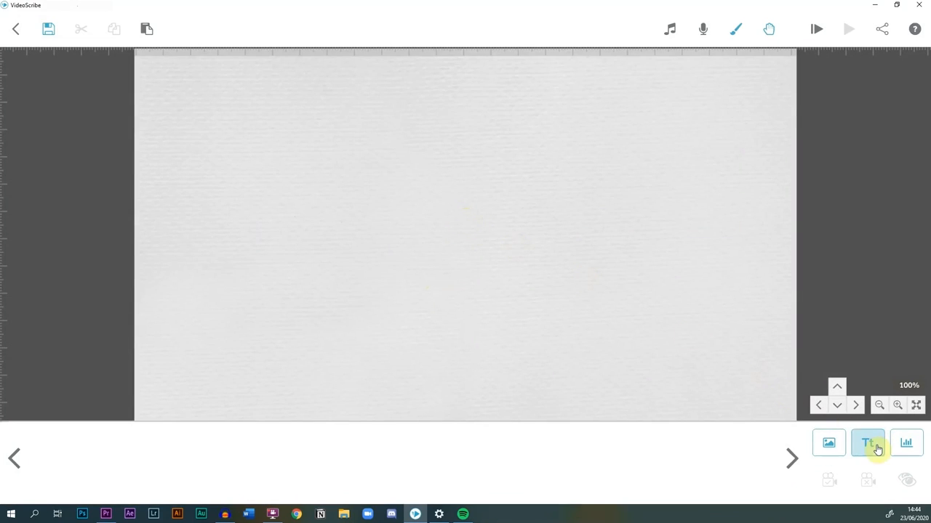
Step: Add the centre-aligned text "The space race" to the canvas in the BASIC font and black (#000000)
click(873, 447)
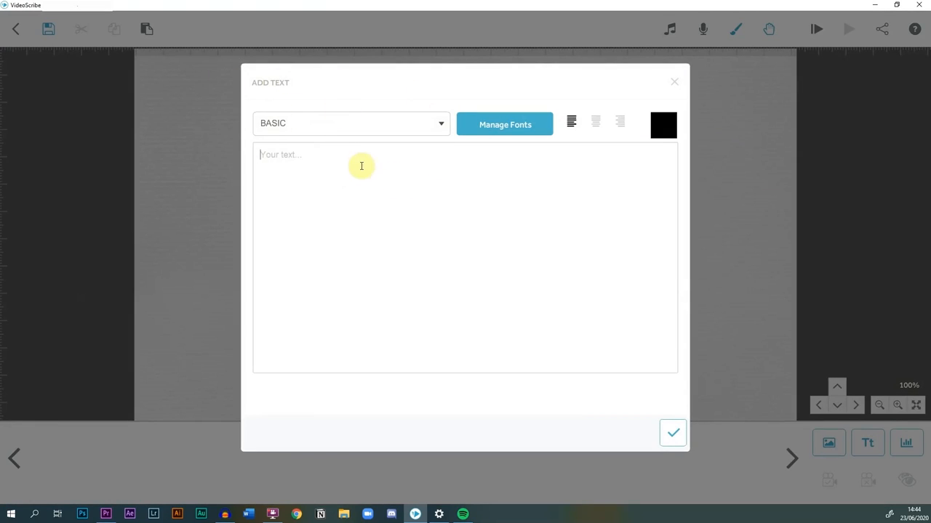
click(374, 125)
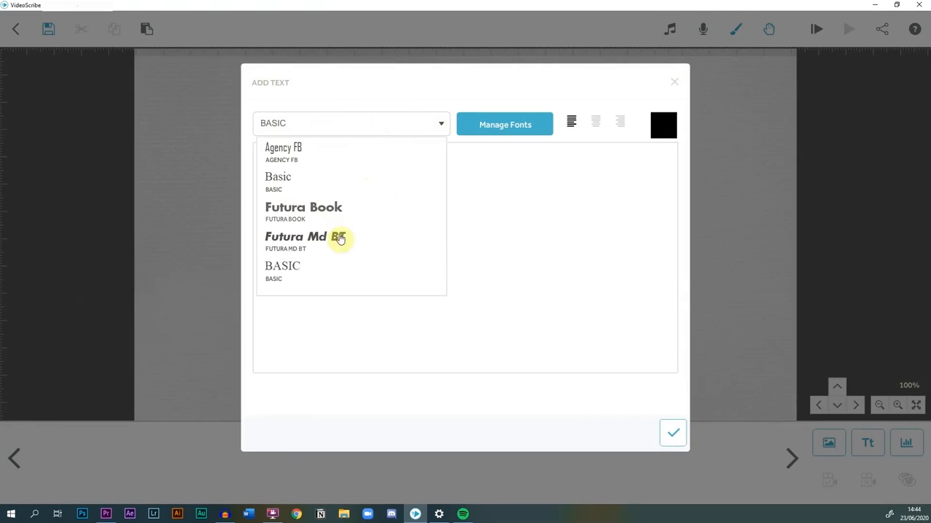
click(395, 122)
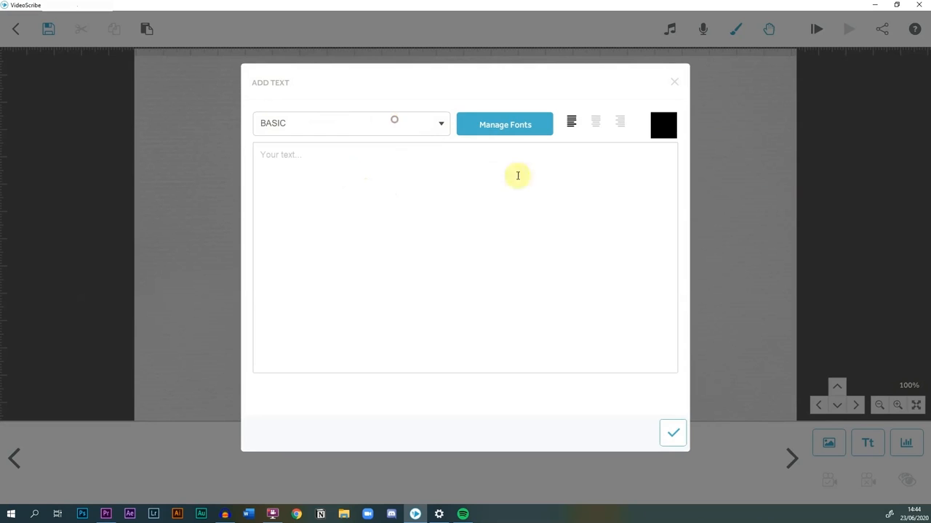
click(501, 123)
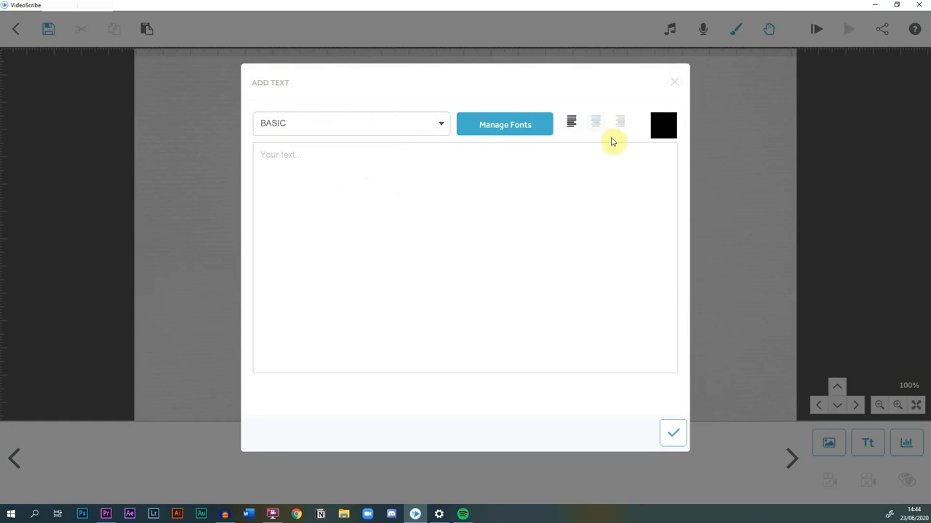
click(653, 128)
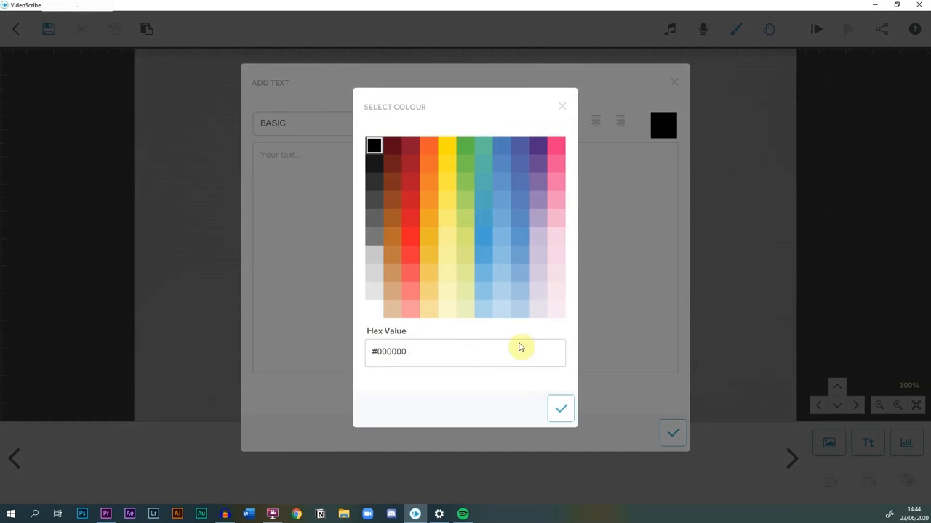
click(561, 408)
click(597, 127)
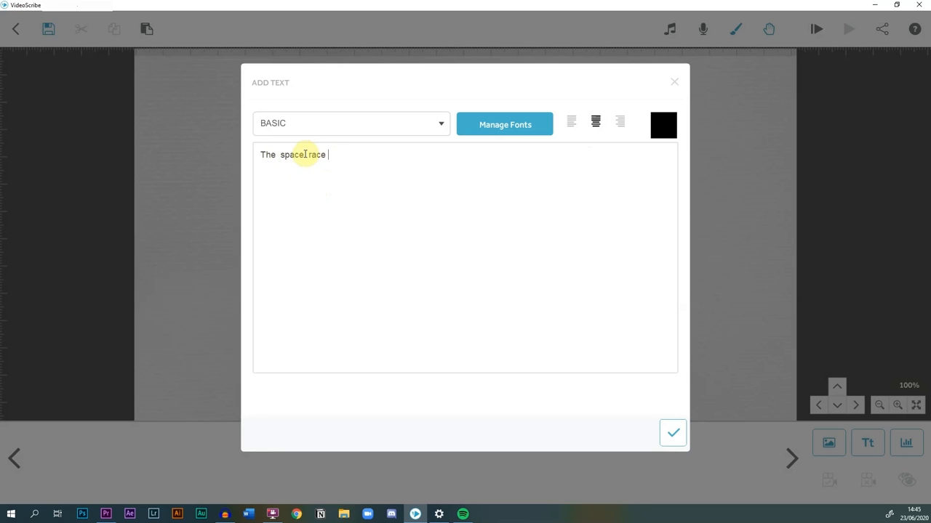
click(670, 434)
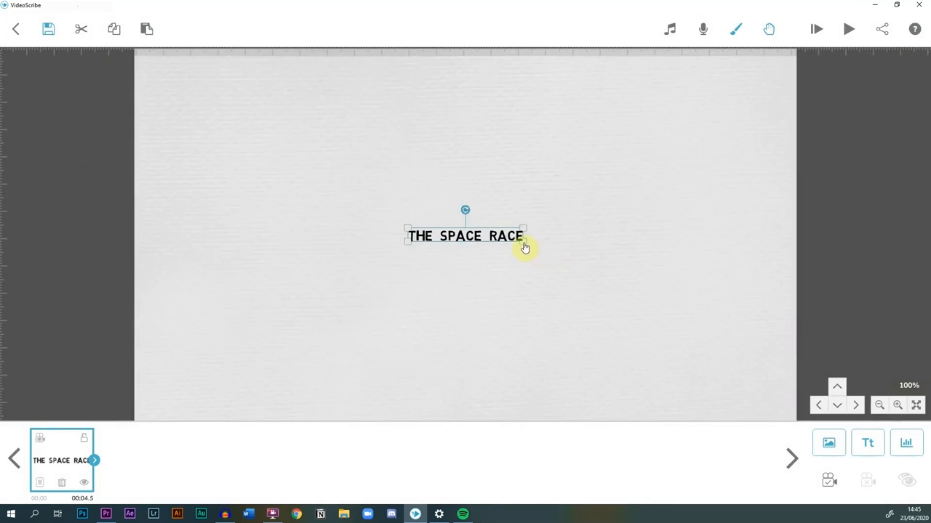
Step: Enlarge the title text, set its camera to the current view and centre the title horizontally on the canvas
drag(525, 248, 566, 240)
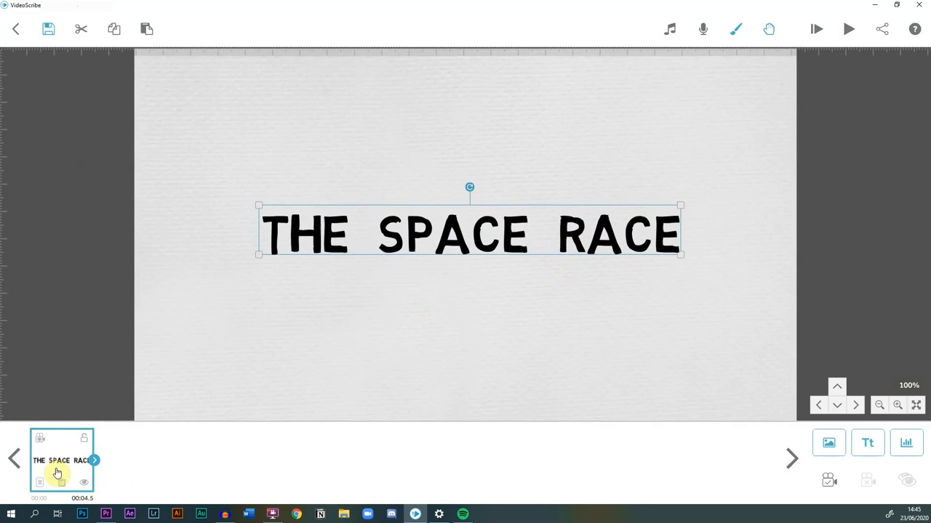
click(830, 483)
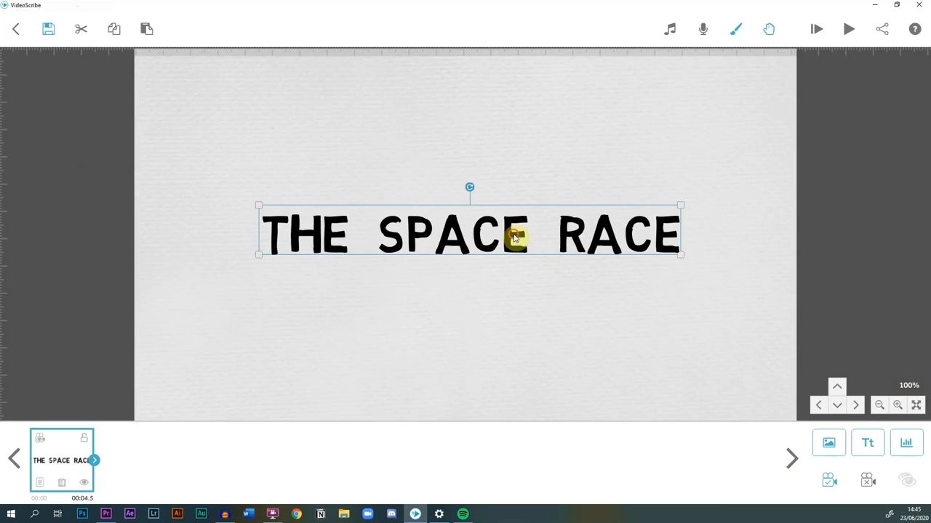
drag(515, 236, 504, 238)
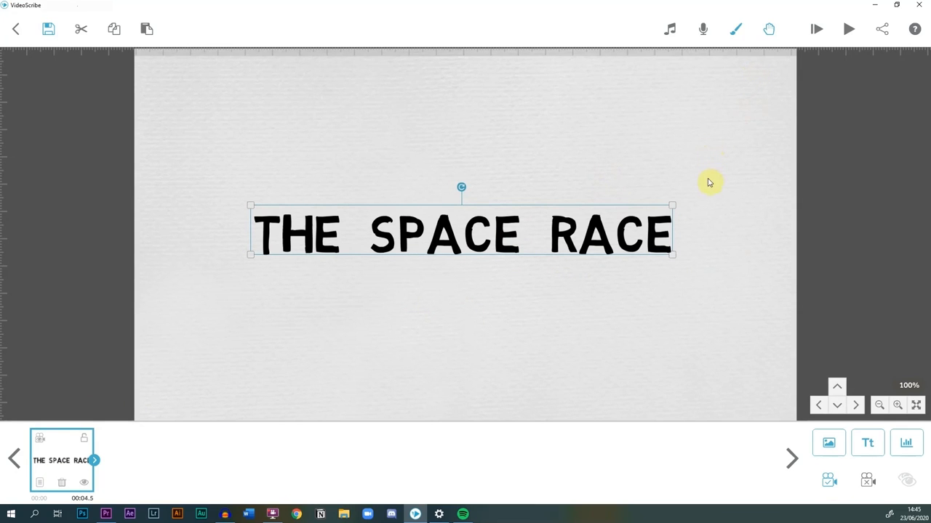
Step: Play the scribe from the start, review the title's animation methods and timing, and preview its Draw animation
click(816, 29)
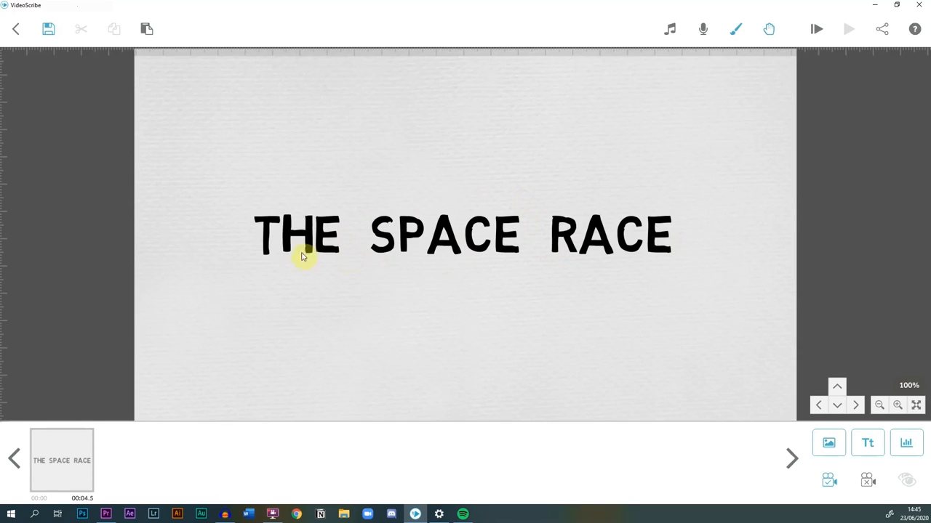
click(529, 241)
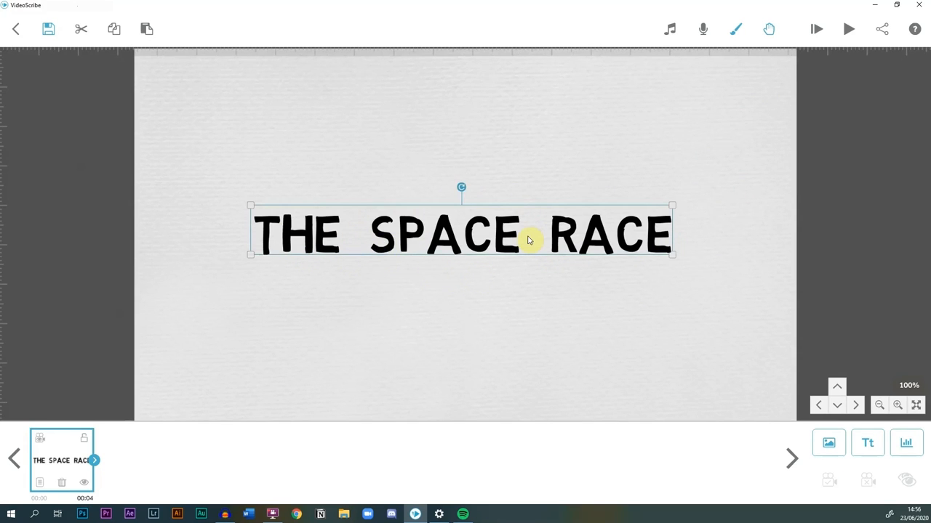
double_click(528, 238)
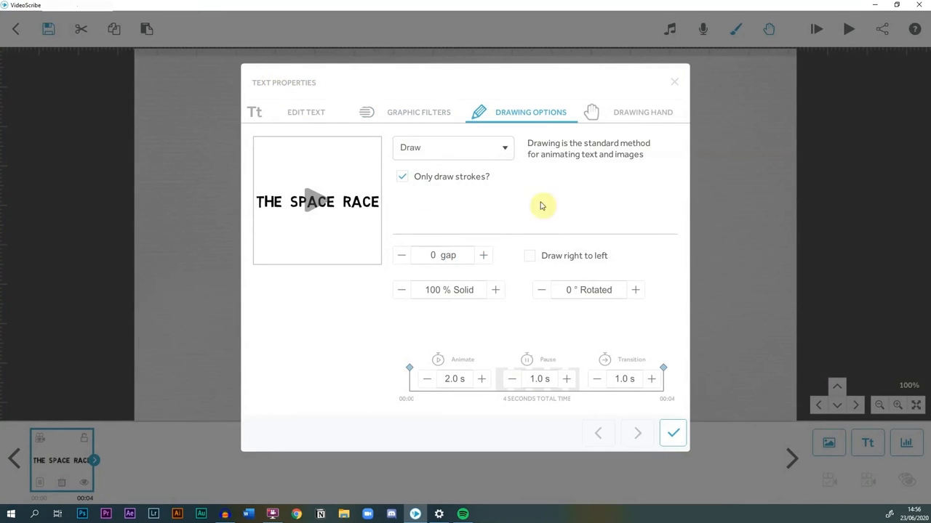
click(469, 149)
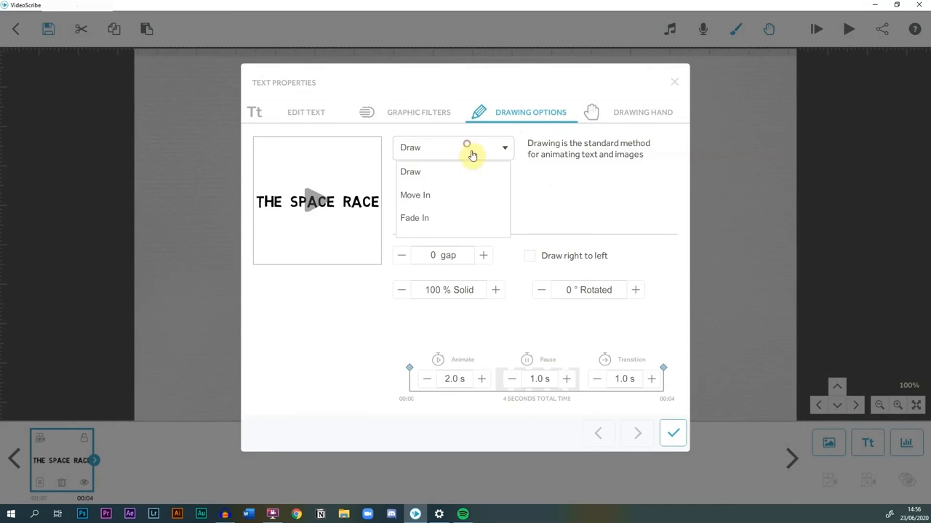
click(498, 149)
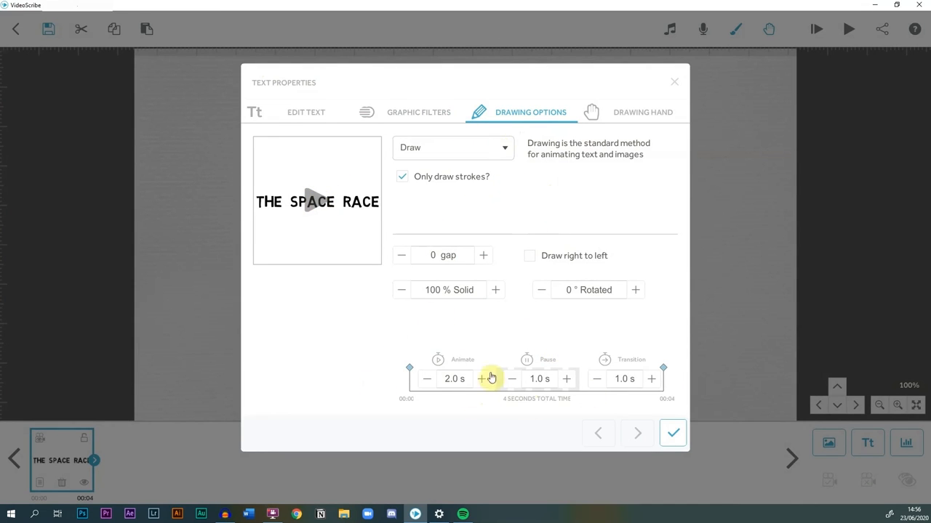
click(311, 204)
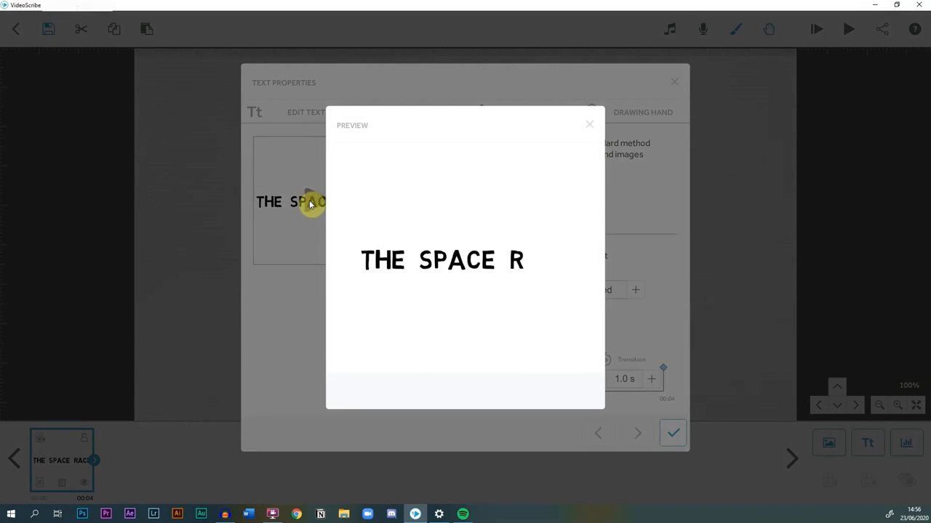
click(589, 125)
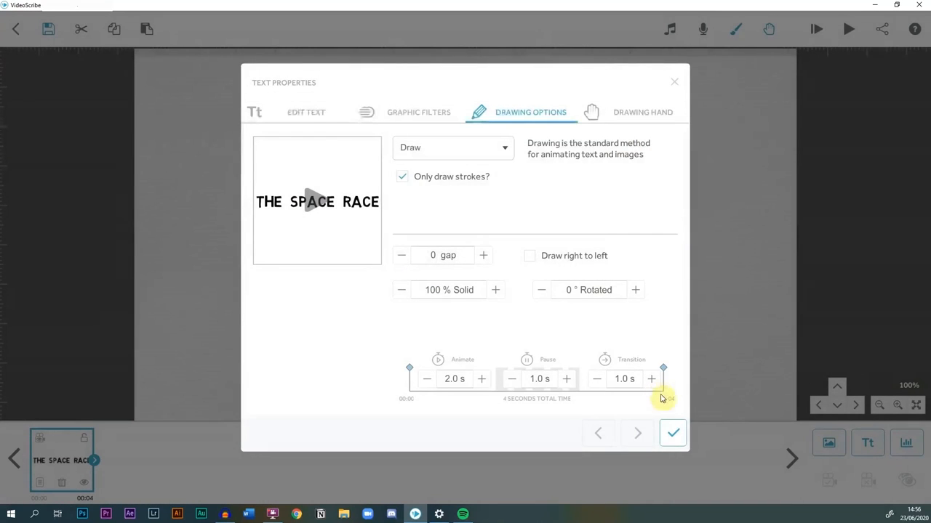
click(671, 435)
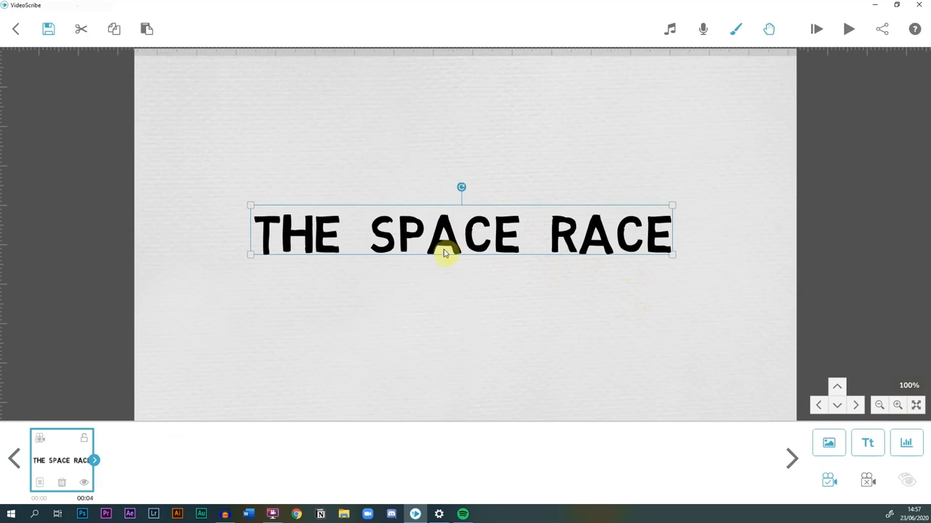
Step: Add the recently used rocket launch image below the left part of the title and enlarge it
click(879, 405)
click(878, 405)
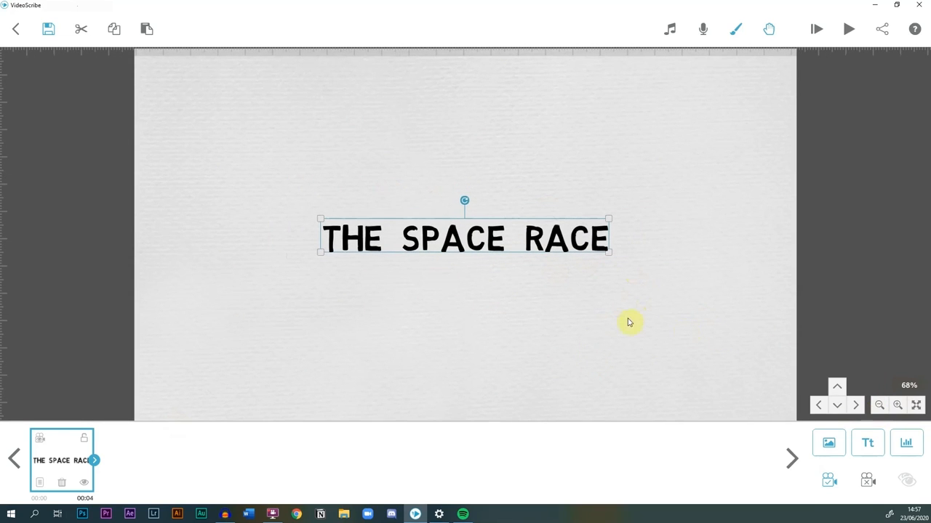
drag(571, 349, 565, 200)
drag(579, 232, 588, 214)
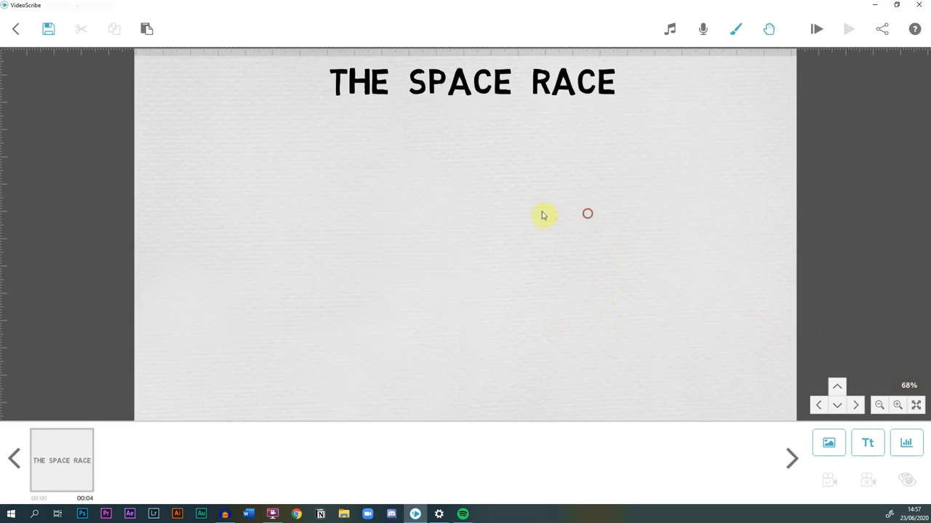
click(828, 443)
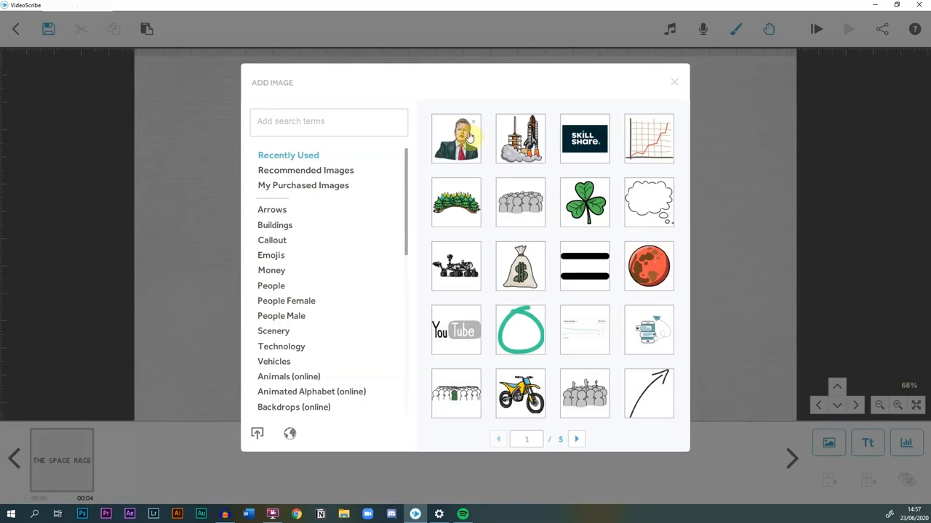
click(521, 142)
drag(550, 327, 446, 332)
drag(407, 340, 416, 390)
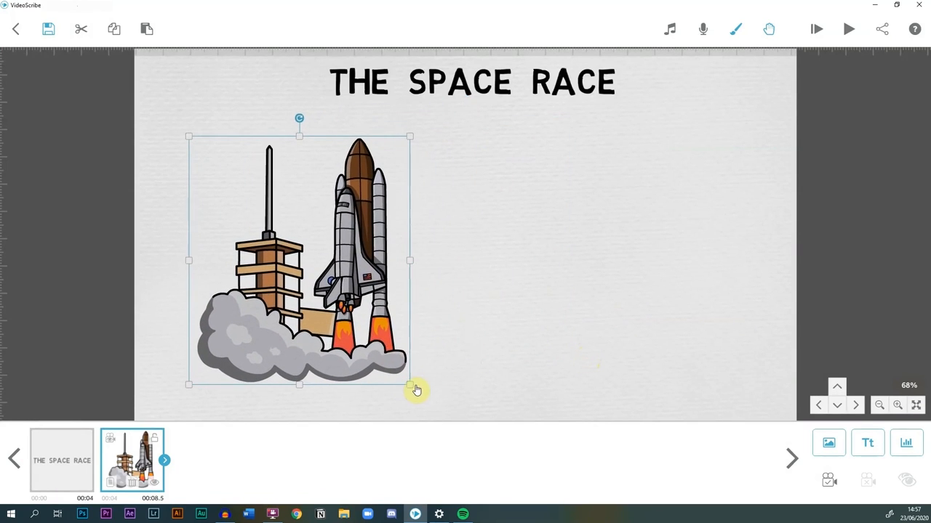
Step: Import the Elon Musk illustration from the Skillshare folder, using the Draw method with the Reveal draw style
click(829, 443)
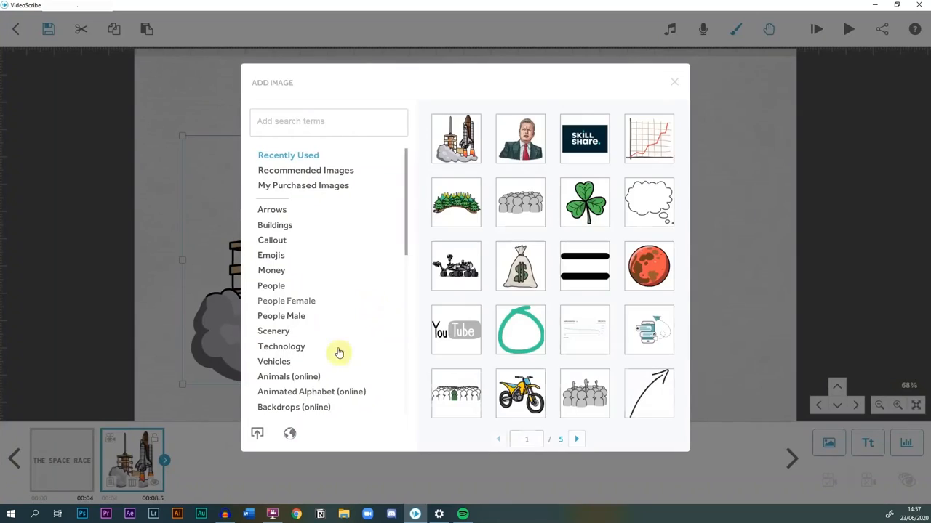
click(257, 435)
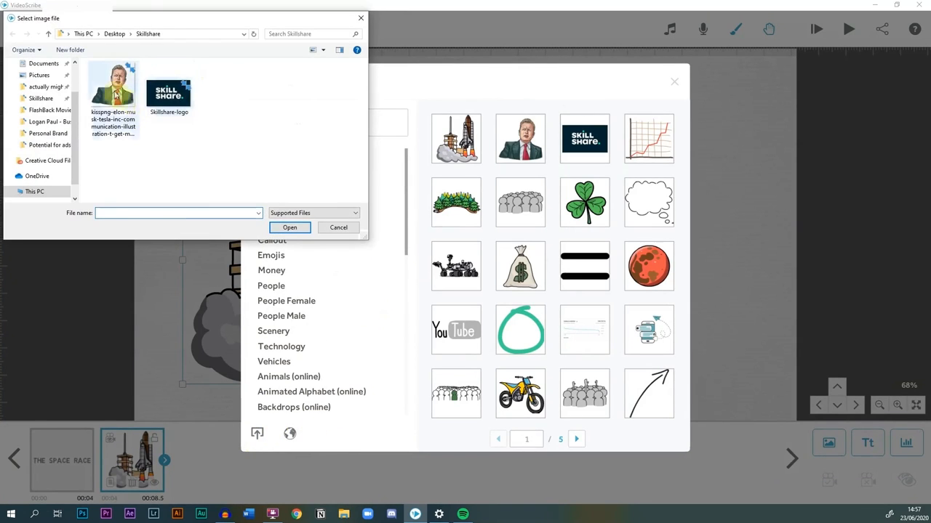
double_click(113, 93)
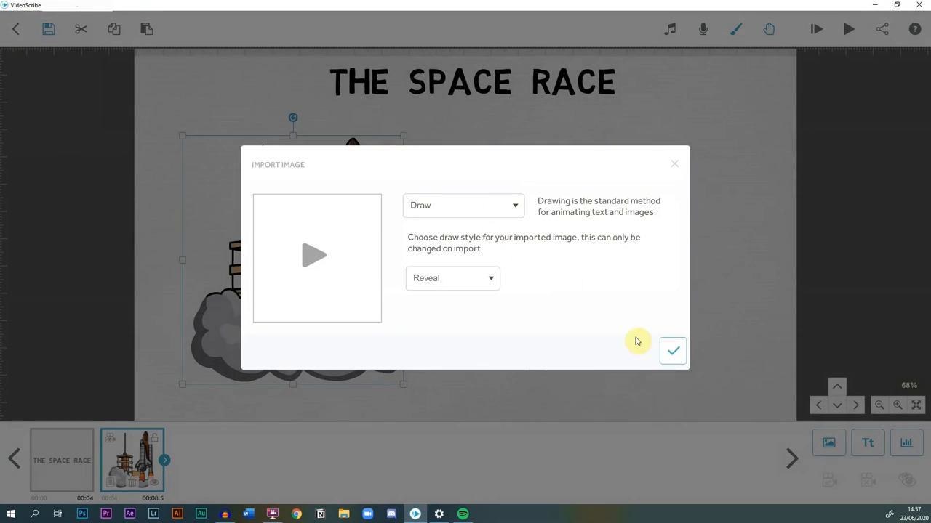
click(674, 351)
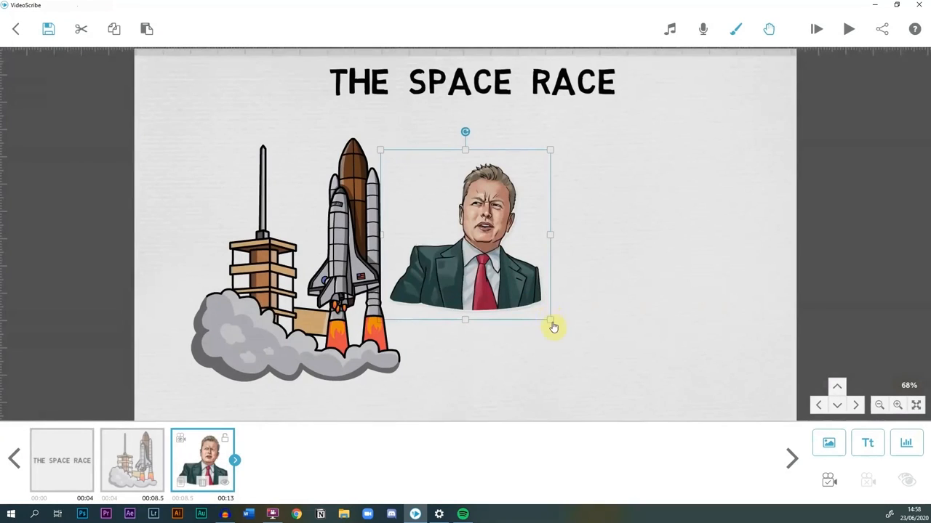
Step: Enlarge the Elon Musk illustration, place it to the right of the rocket launch image and preview its Draw animation
drag(551, 325, 597, 352)
mouse_move(566, 303)
mouse_down()
mouse_move(650, 318)
mouse_move(634, 309)
mouse_up()
double_click(633, 309)
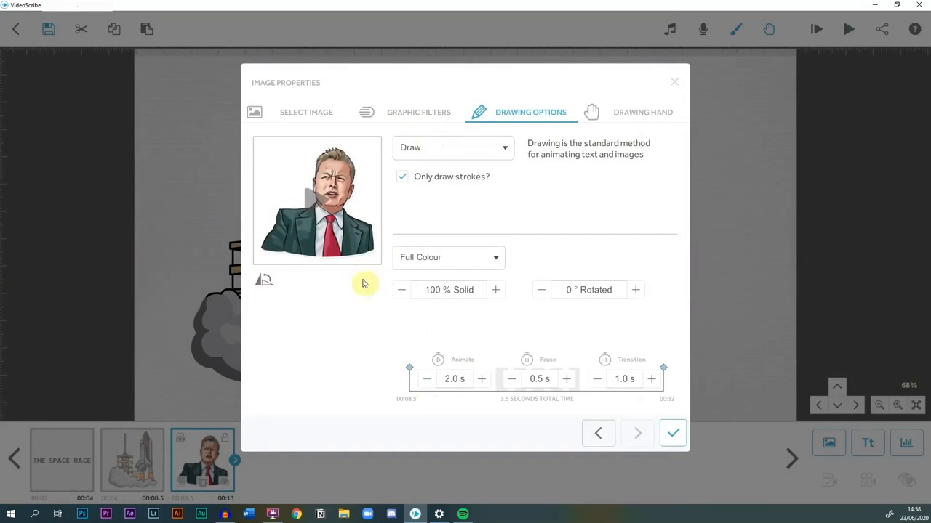
click(322, 191)
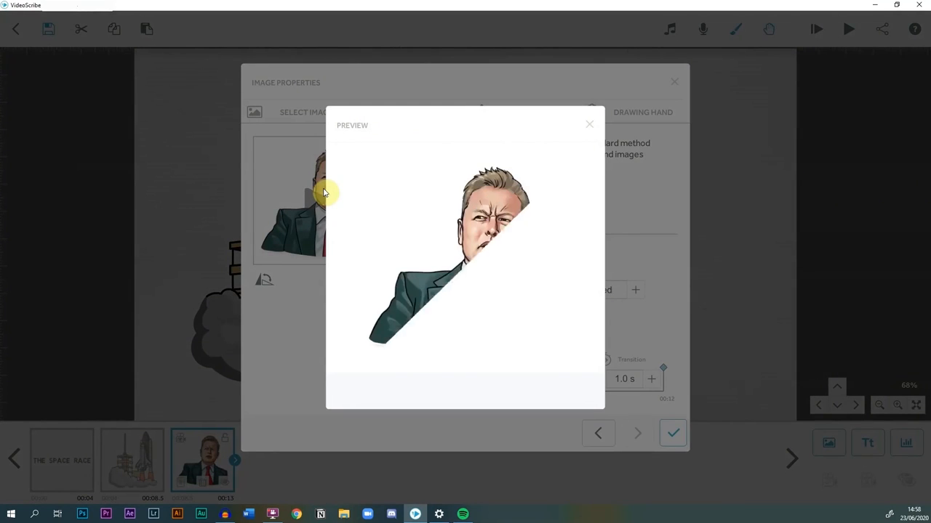
click(591, 122)
click(674, 439)
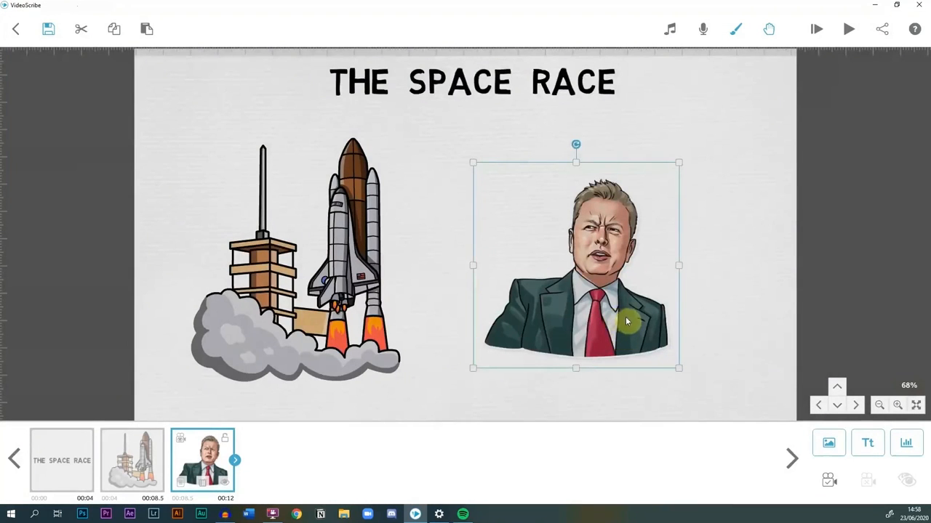
drag(626, 316, 637, 312)
Step: Set the camera of both the rocket launch image and the Elon Musk illustration to the current position
click(396, 290)
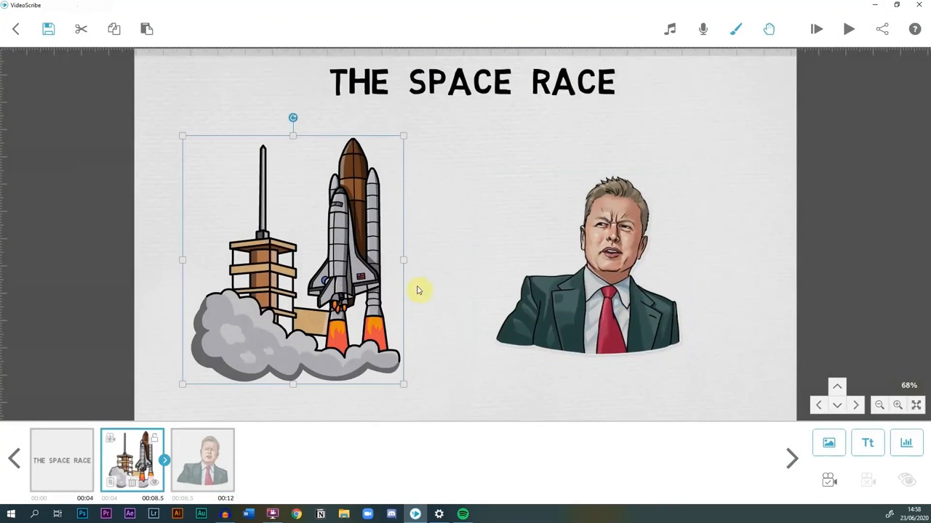
click(615, 299)
click(147, 462)
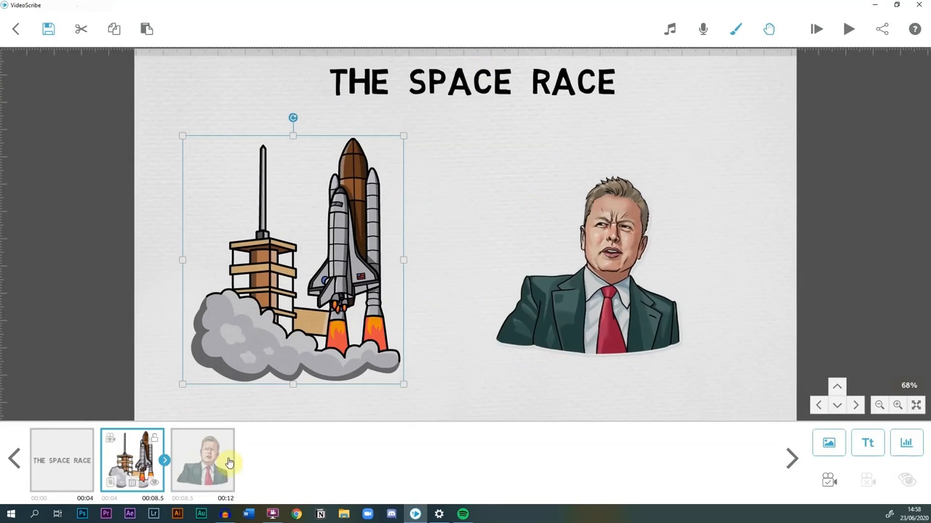
ctrl+click(202, 468)
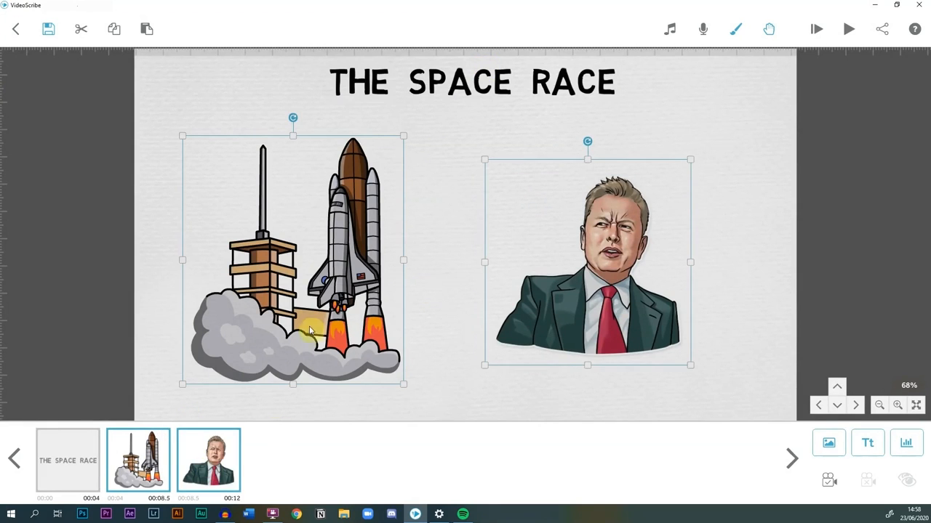
click(832, 483)
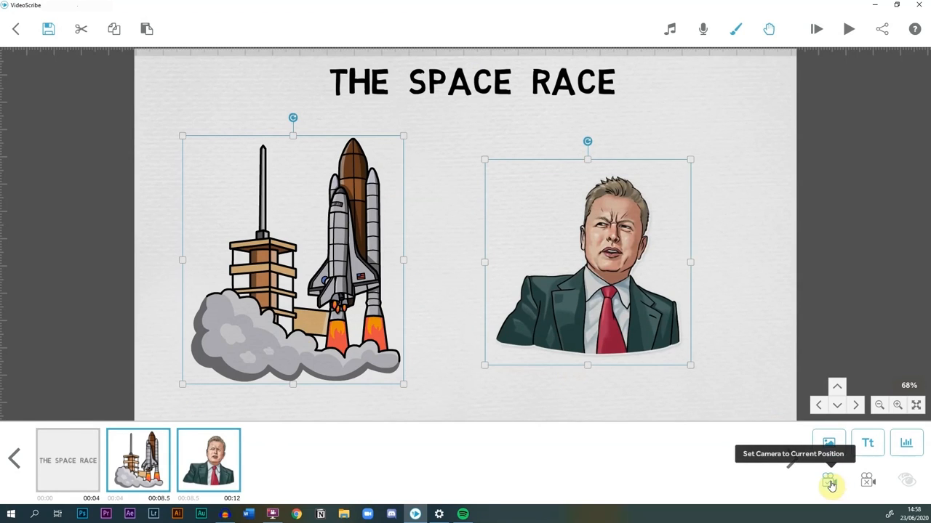
click(753, 176)
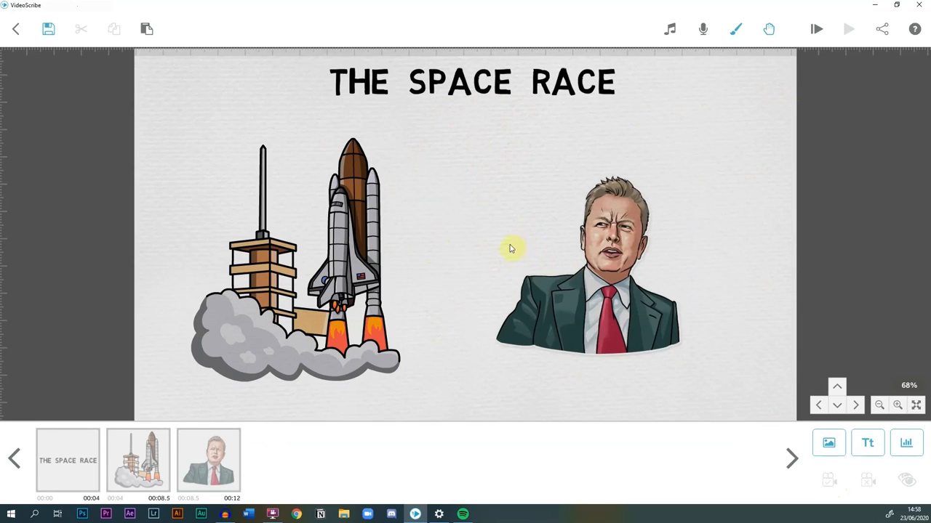
Step: Play the scribe from the start and review the title's camera view
click(814, 35)
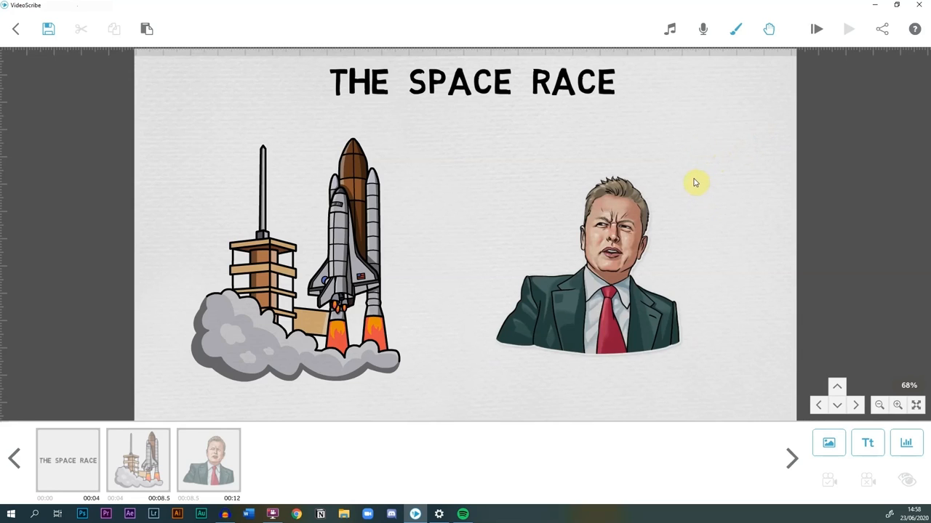
click(640, 169)
click(475, 128)
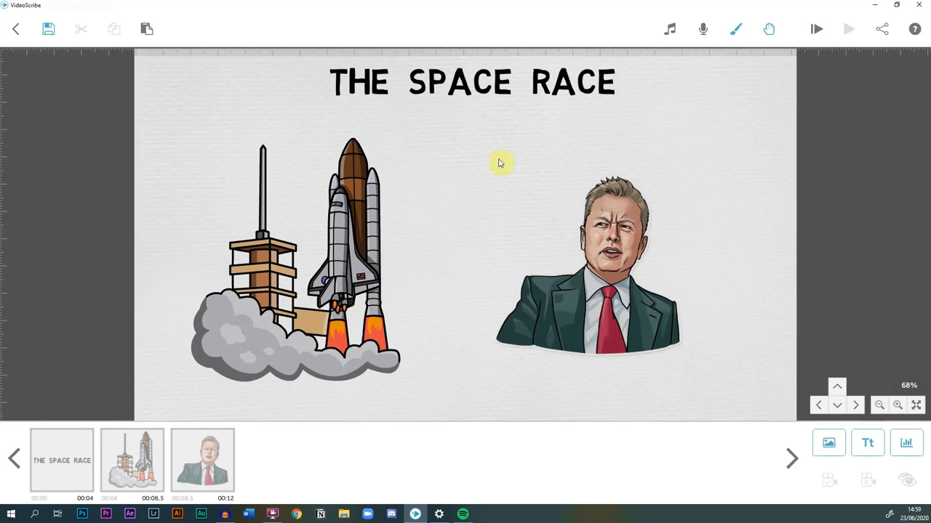
click(462, 90)
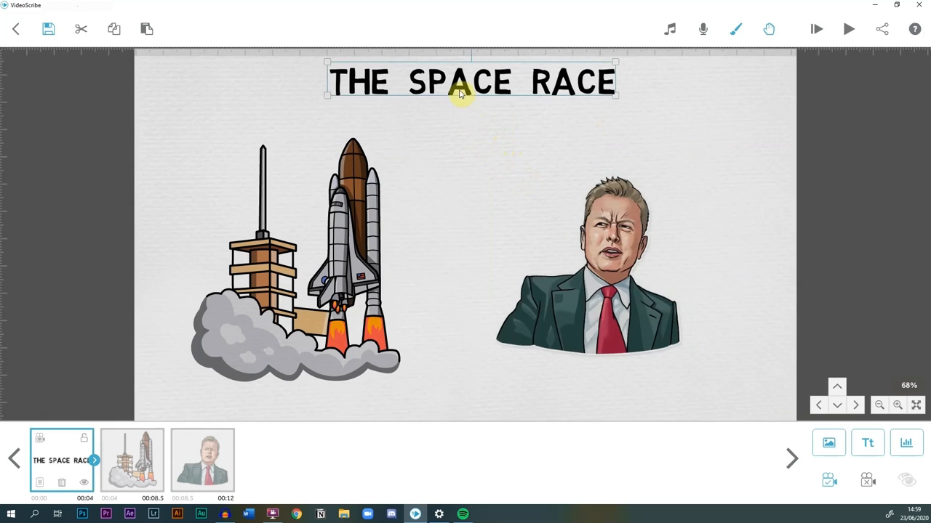
click(49, 471)
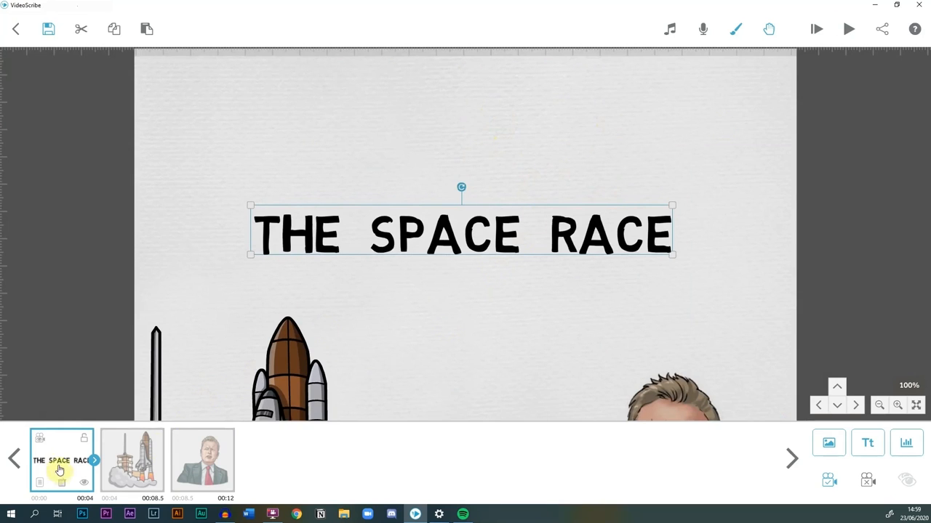
click(138, 473)
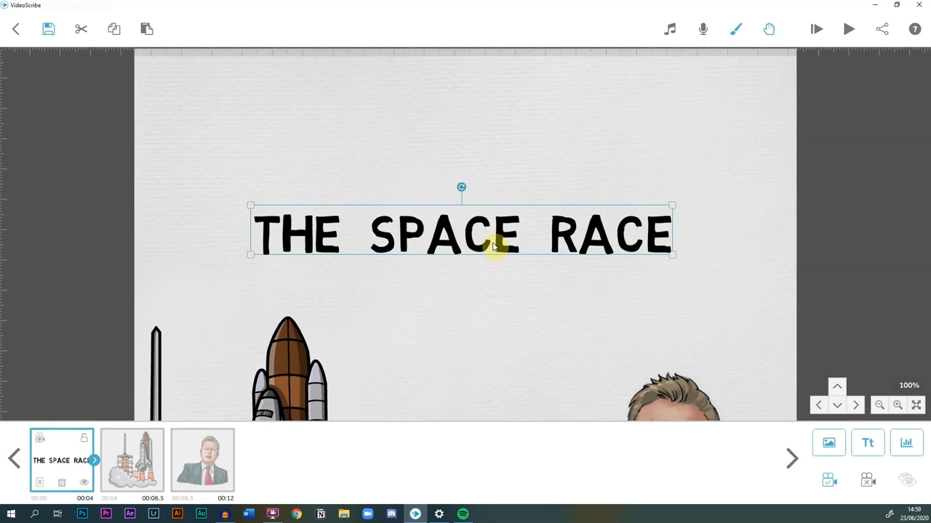
Step: Set the title's drawing hand to the first recently used hand, the arm with the dark sleeve
double_click(592, 236)
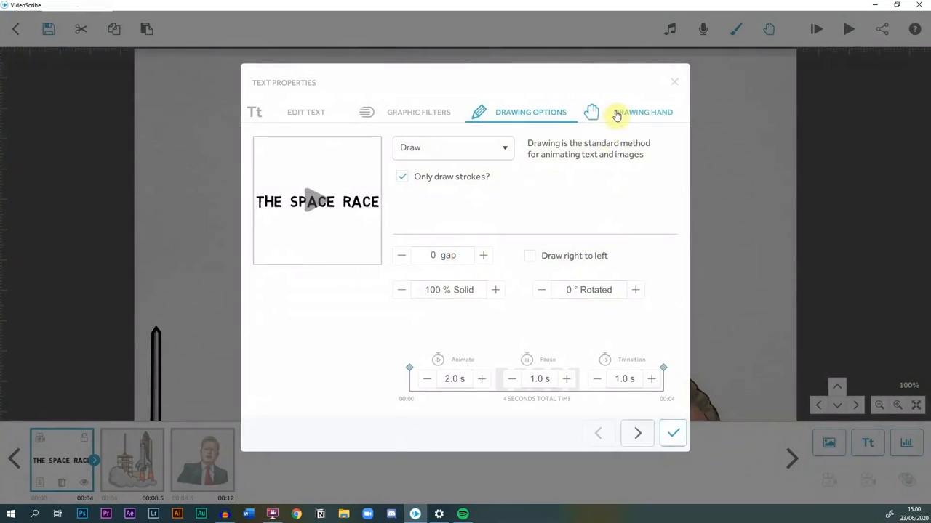
click(616, 114)
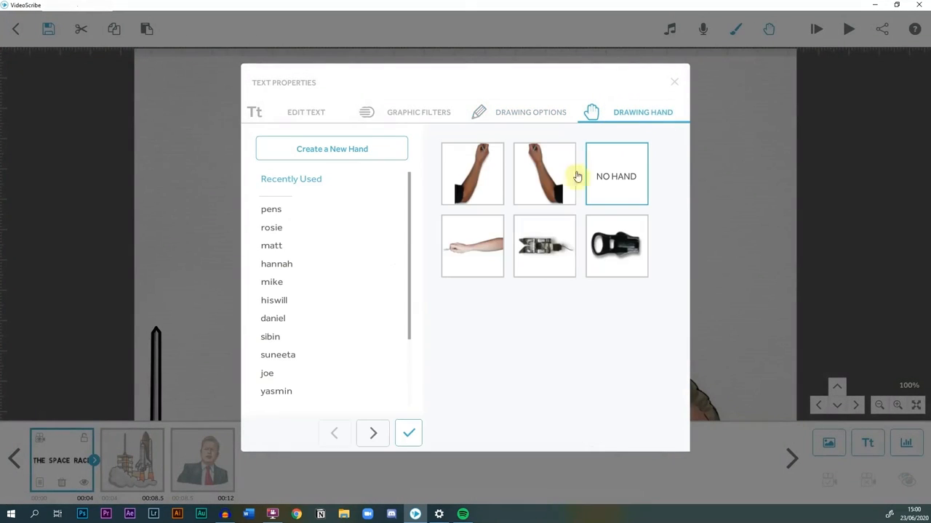
click(501, 171)
click(644, 385)
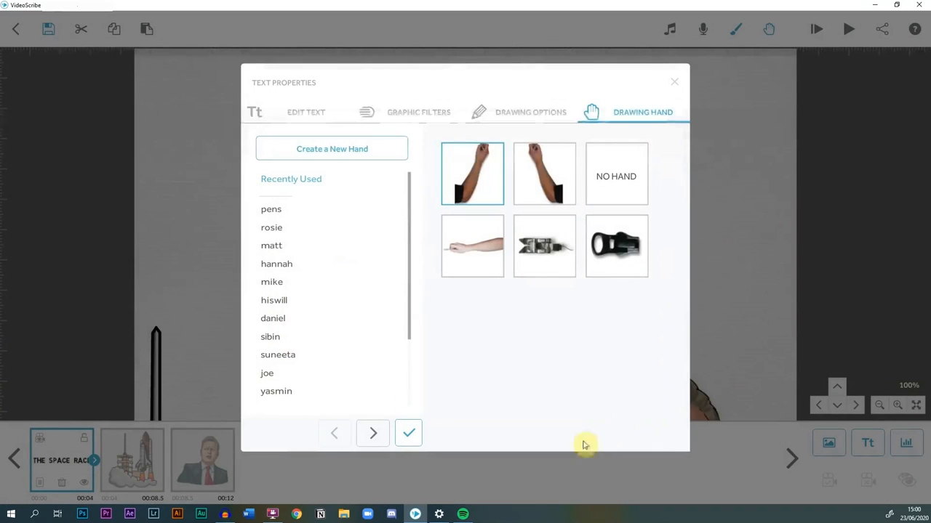
click(410, 430)
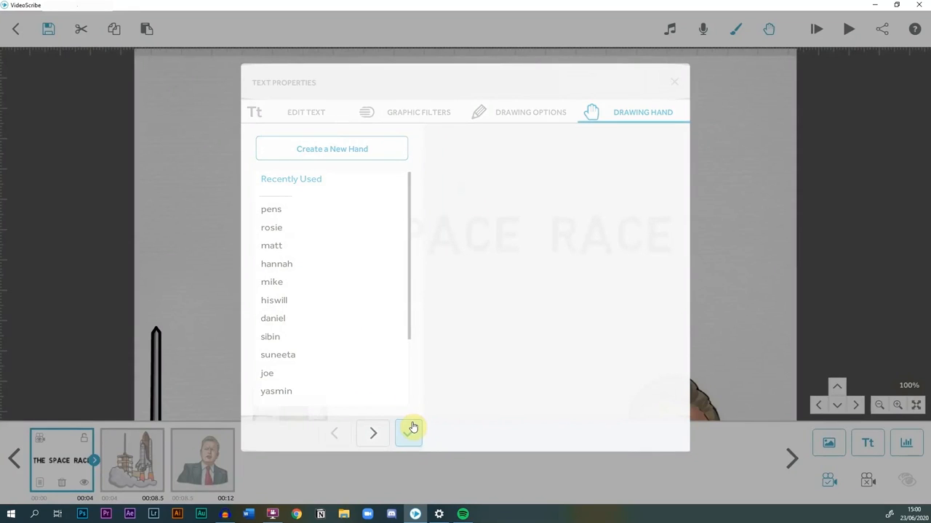
Step: Play the scribe from the start to check the title's drawing hand and the shared camera view, stopping the playback
click(819, 32)
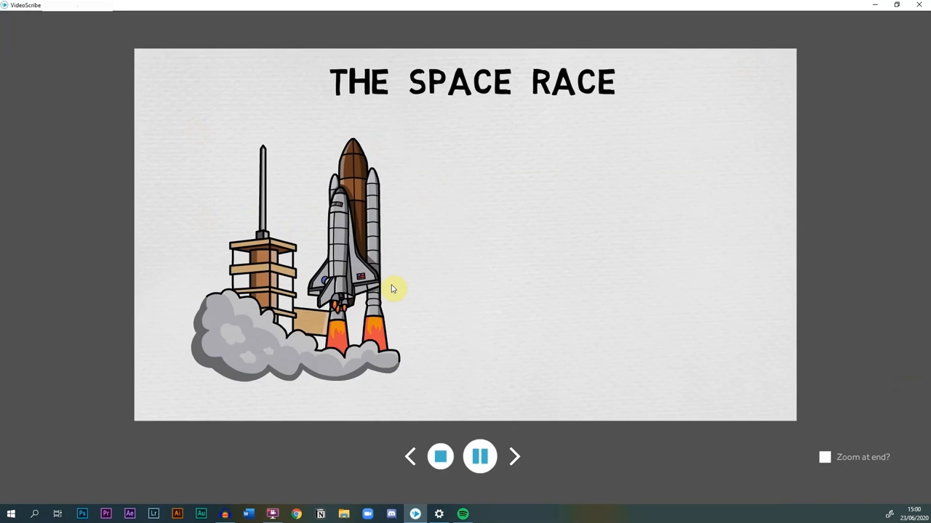
click(438, 458)
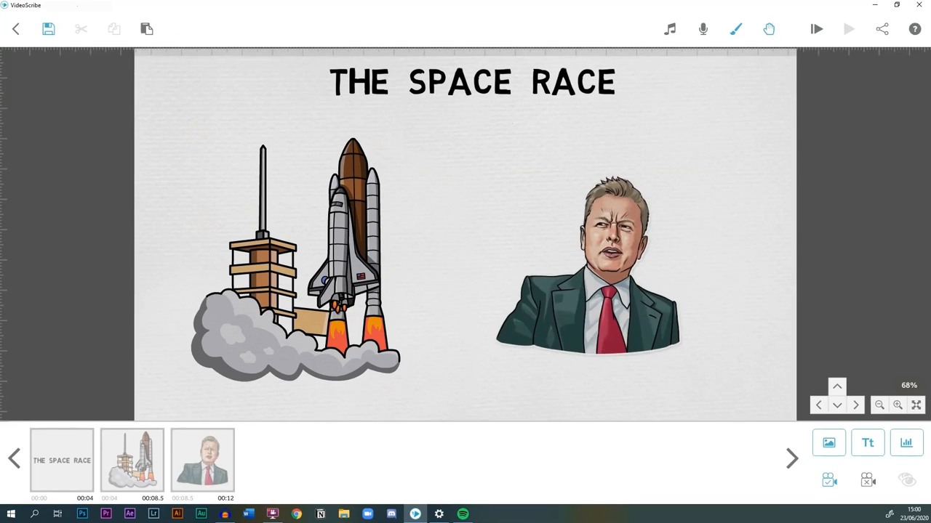
key(alt+Tab)
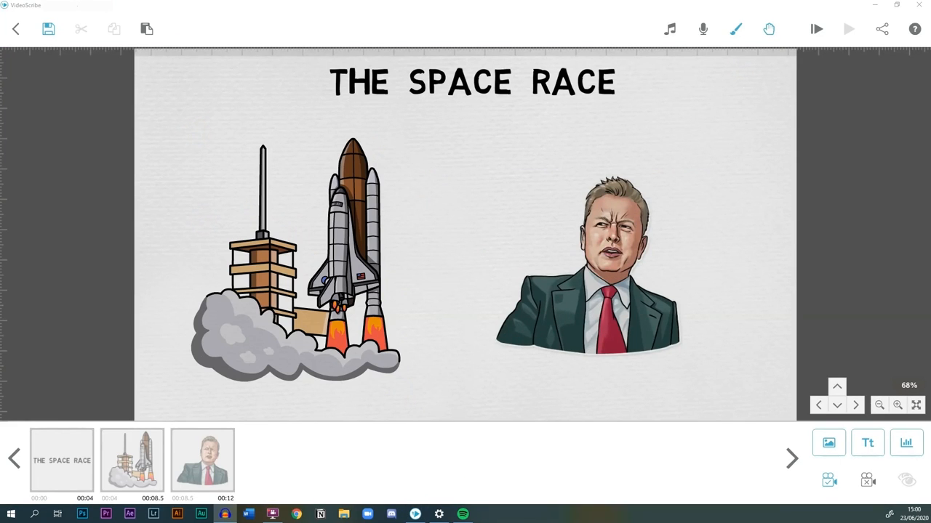
key(alt+Tab)
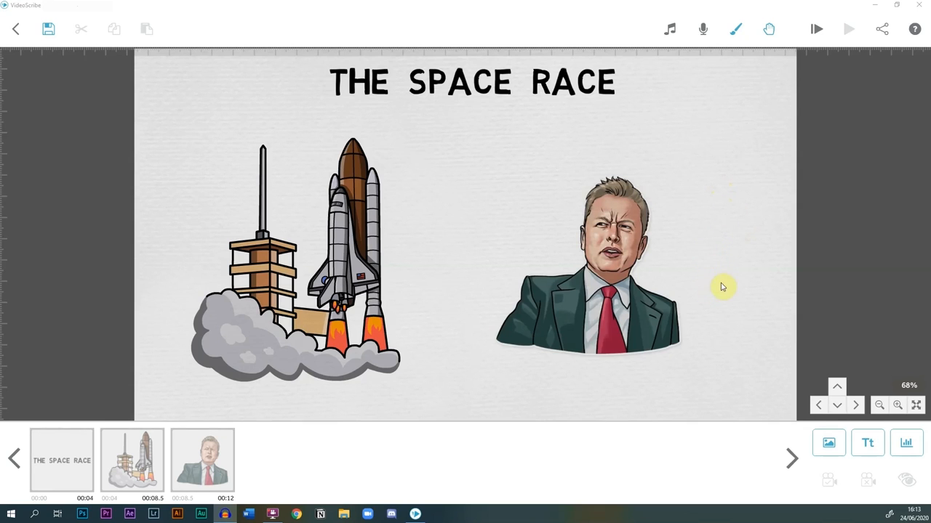
Step: Import Space Audio from the Skillshare folder as the scribe's voiceover, preview it with the animation and apply it
click(703, 29)
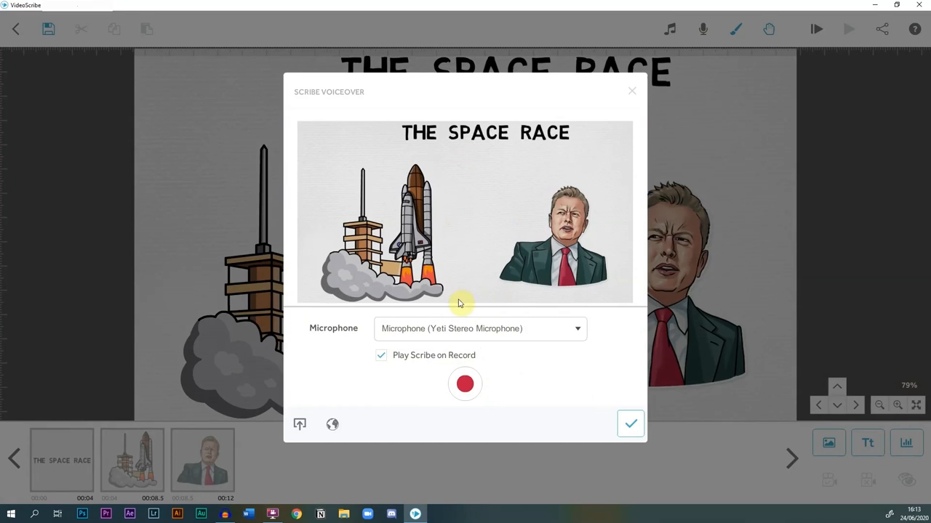
click(303, 426)
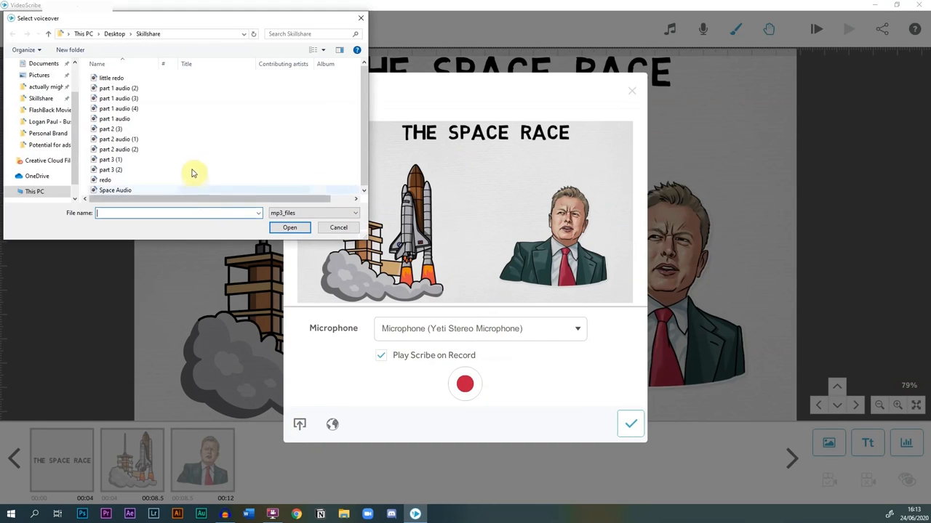
double_click(122, 191)
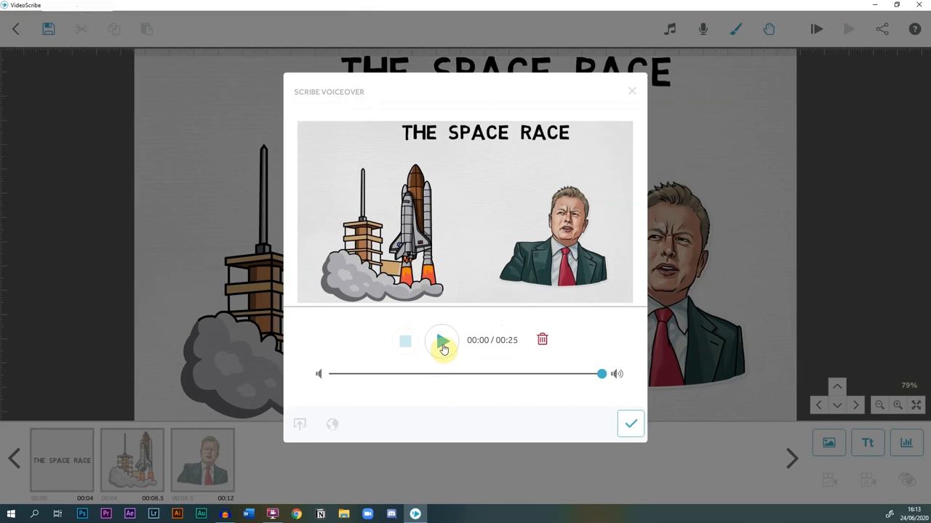
click(442, 343)
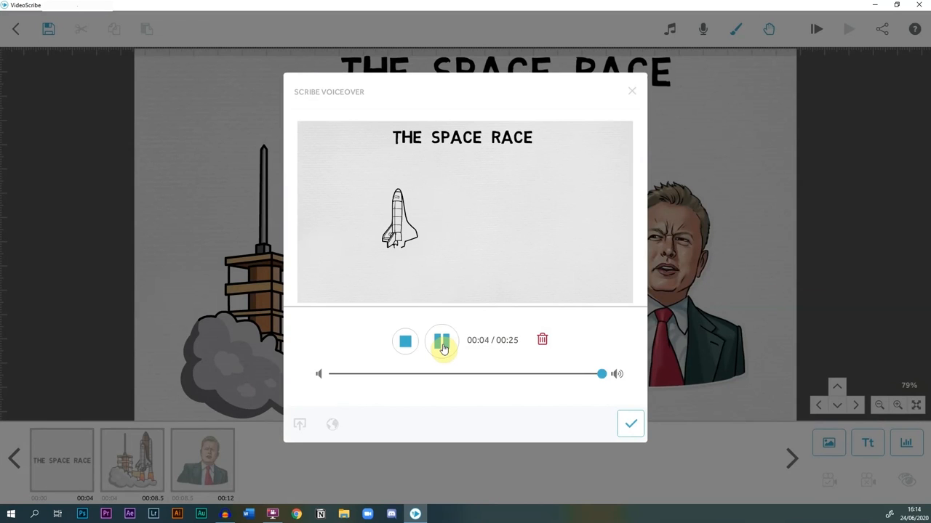
click(440, 343)
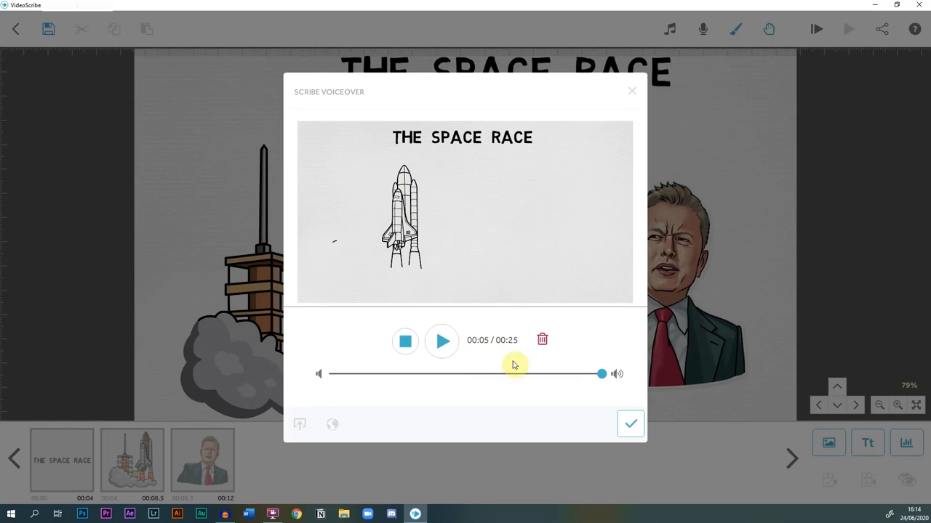
click(631, 428)
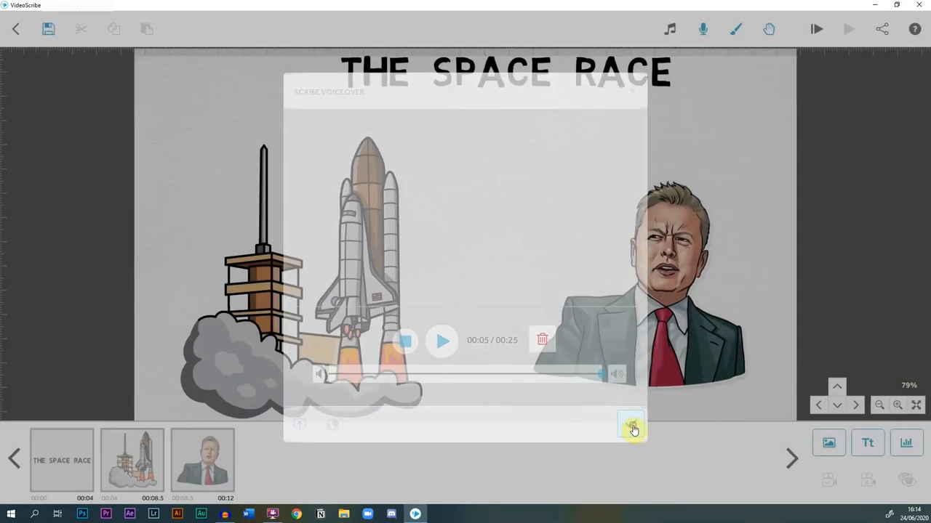